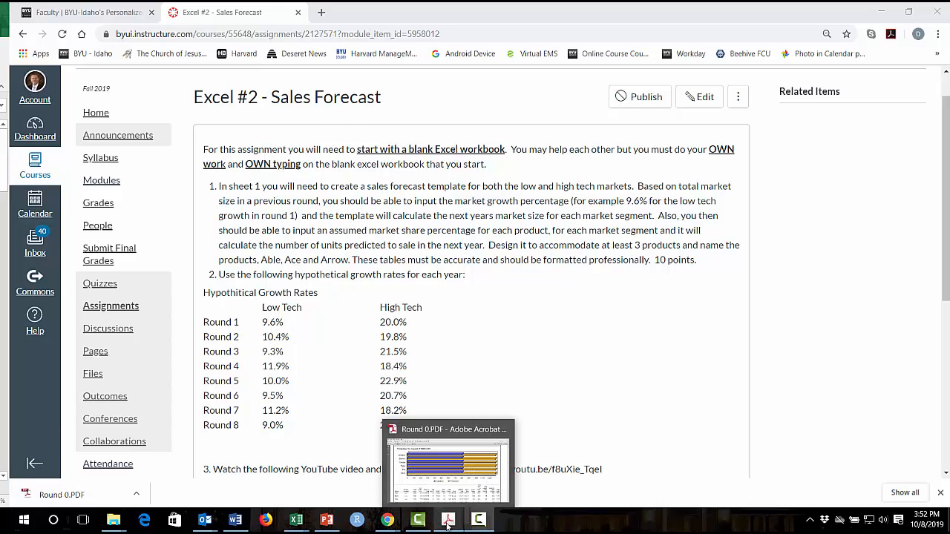
Switch to the Round 0 PDF in Adobe Acrobat and examine the Selected Financial Statistics on page 1
{"action": "left_click", "coordinate": [447, 525]}
{"action": "scroll", "coordinate": [373, 389], "scroll_direction": "up", "scroll_amount": 5}
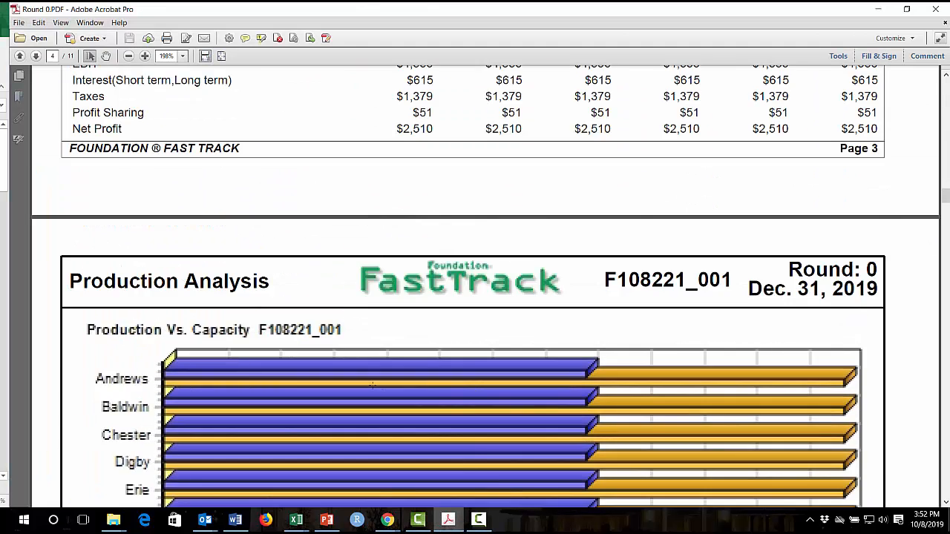
{"action": "scroll", "coordinate": [373, 389], "scroll_direction": "up", "scroll_amount": 1}
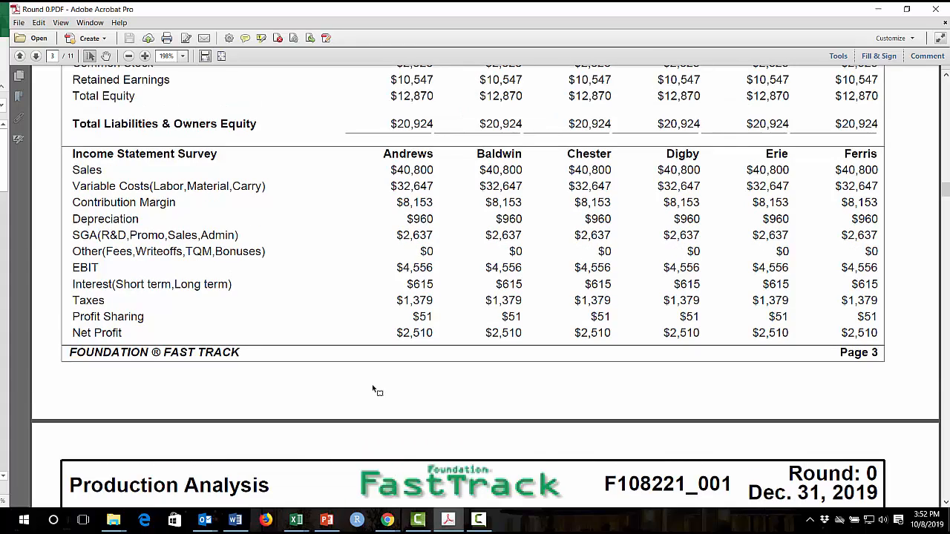
{"action": "scroll", "coordinate": [373, 390], "scroll_direction": "up", "scroll_amount": 20}
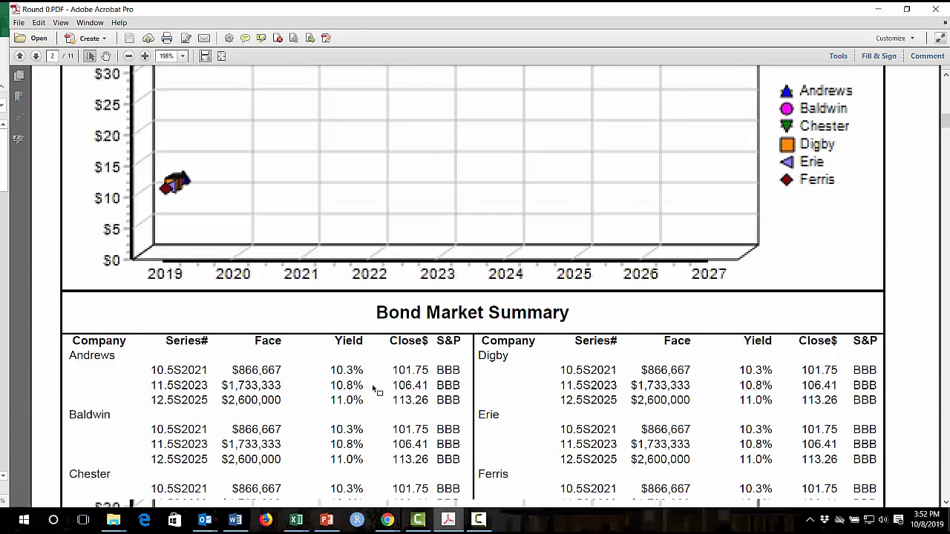
{"action": "scroll", "coordinate": [375, 390], "scroll_direction": "up", "scroll_amount": 14}
{"action": "scroll", "coordinate": [375, 389], "scroll_direction": "down", "scroll_amount": 5}
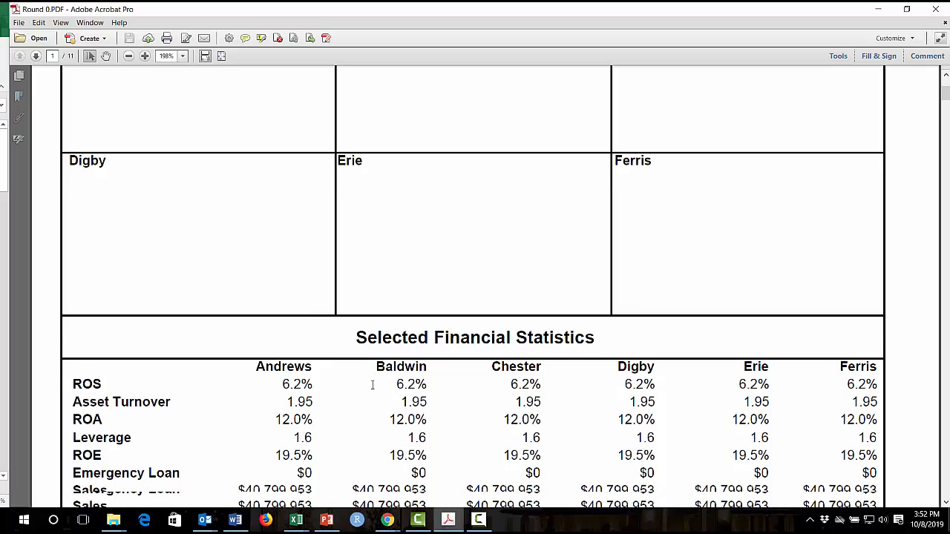
{"action": "scroll", "coordinate": [369, 383], "scroll_direction": "down", "scroll_amount": 1}
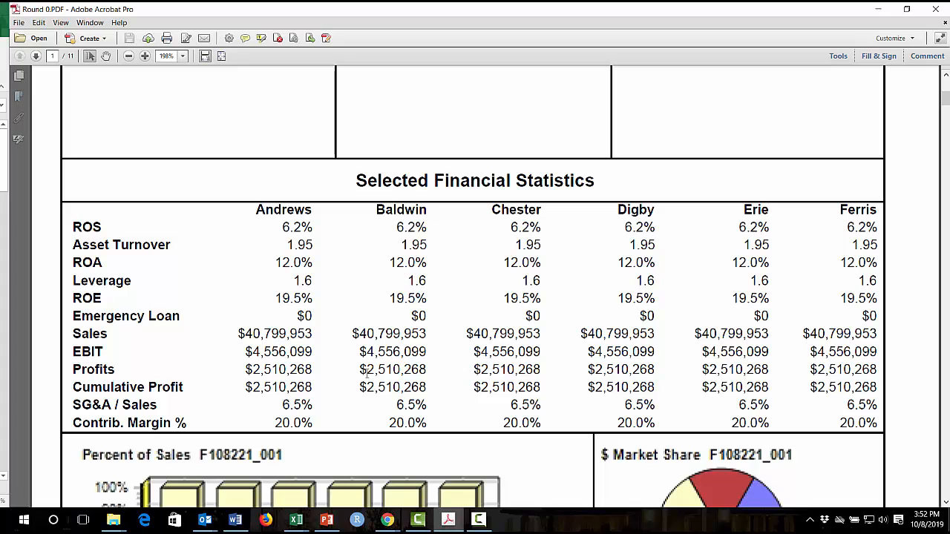
{"action": "scroll", "coordinate": [566, 344], "scroll_direction": "down", "scroll_amount": 3}
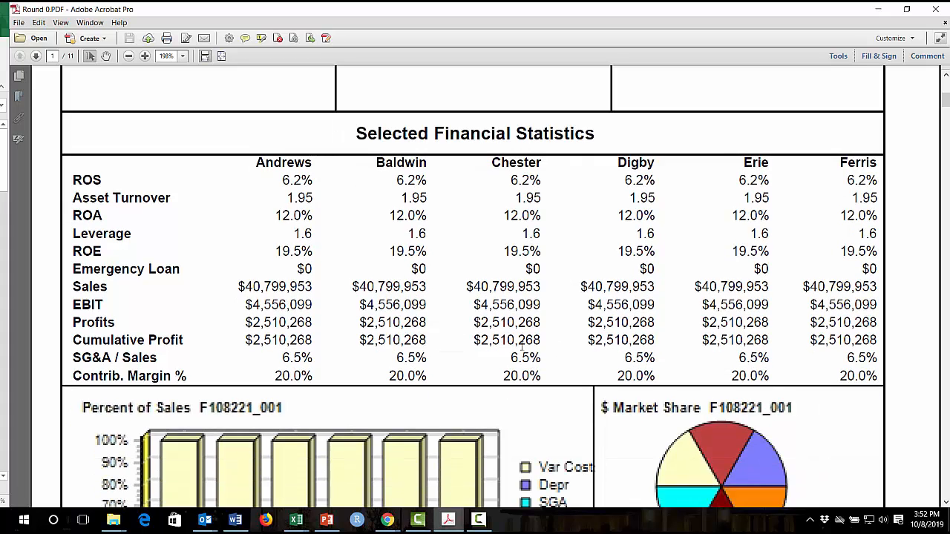
{"action": "scroll", "coordinate": [495, 344], "scroll_direction": "down", "scroll_amount": 2}
{"action": "scroll", "coordinate": [460, 326], "scroll_direction": "up", "scroll_amount": 4}
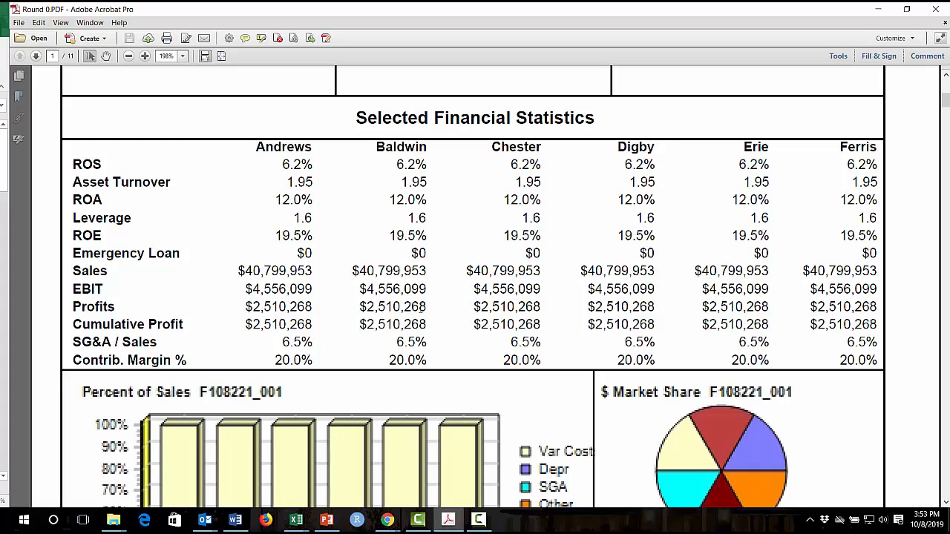
Review the Excel #2 - Sales Forecast instructions in Chrome, and bring up the blank Book1 workbook in Excel
{"action": "mouse_move", "coordinate": [387, 519]}
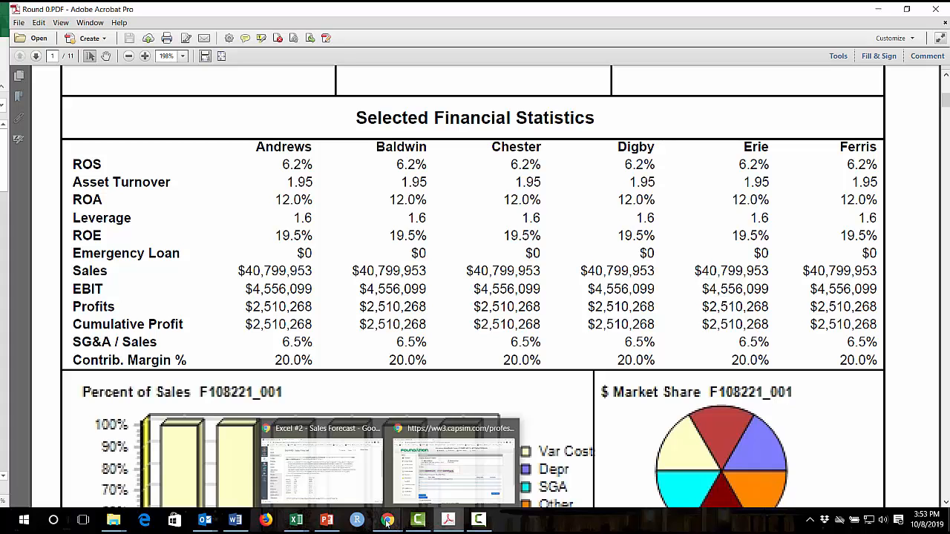
{"action": "left_click", "coordinate": [361, 489]}
{"action": "scroll", "coordinate": [278, 227], "scroll_direction": "down", "scroll_amount": 1}
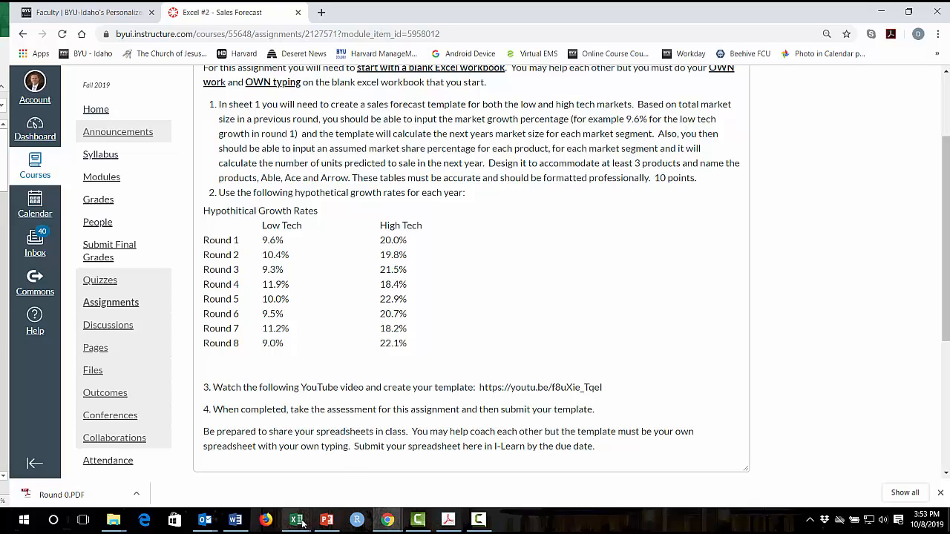
{"action": "mouse_move", "coordinate": [300, 523]}
{"action": "left_click", "coordinate": [285, 480]}
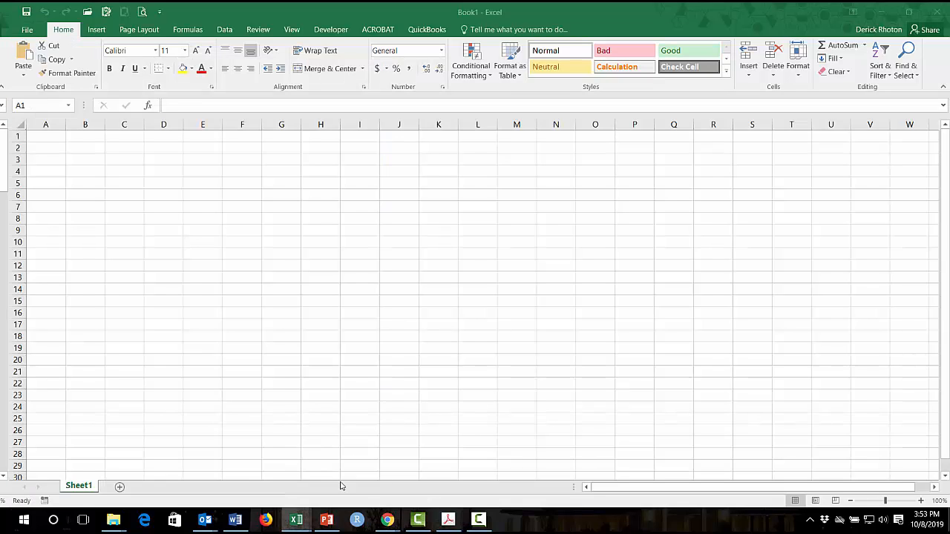
Copy the Hypothitical Growth Rates table, Round 1 through Round 8, from the assignment page in Chrome
{"action": "left_click", "coordinate": [388, 521]}
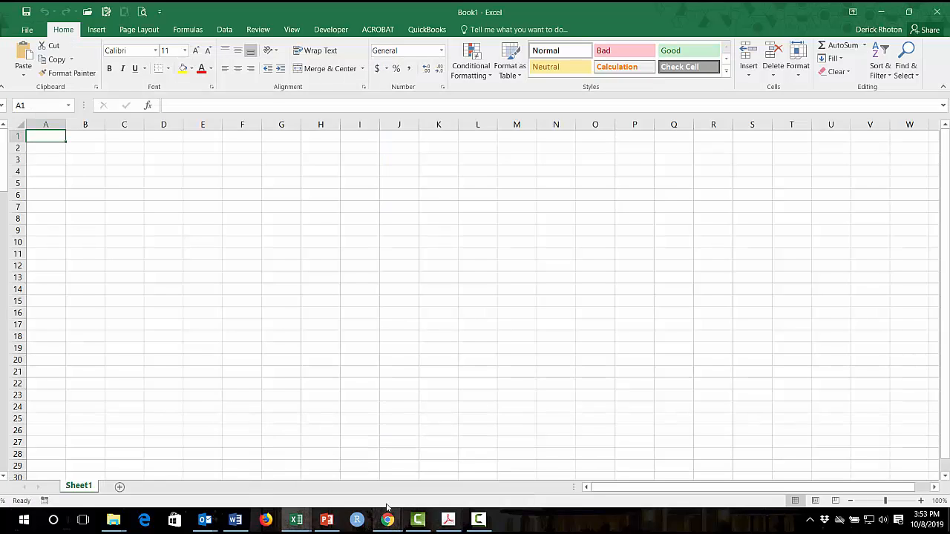
{"action": "left_click", "coordinate": [362, 473]}
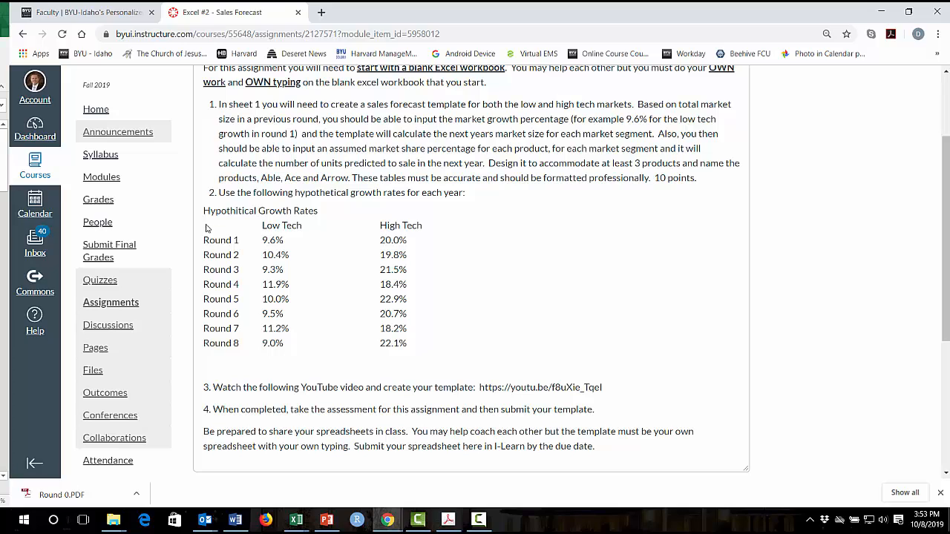
{"action": "left_click_drag", "start_coordinate": [205, 212], "coordinate": [407, 344]}
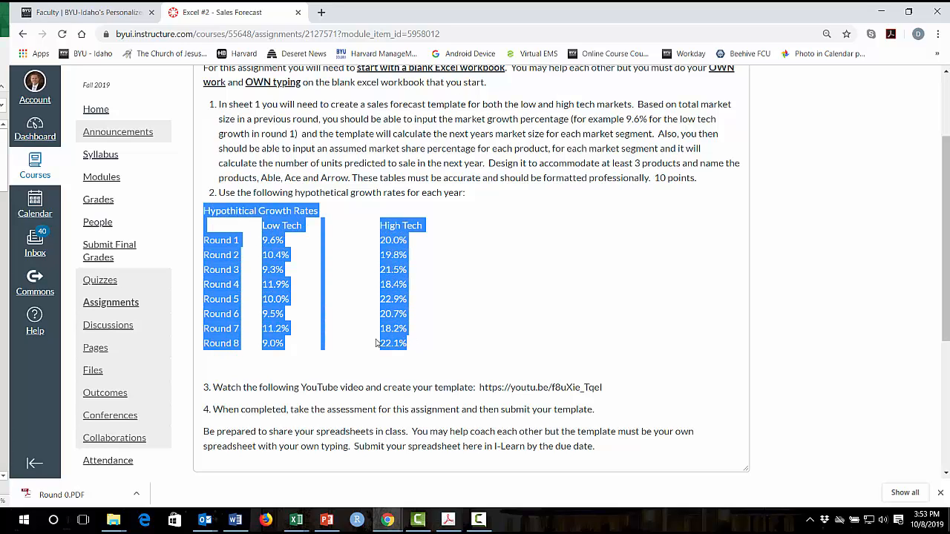
Switch to the blank Excel workbook and paste the growth rates table at cell A4 as unformatted text with Paste Special
{"action": "key", "text": "alt+Tab"}
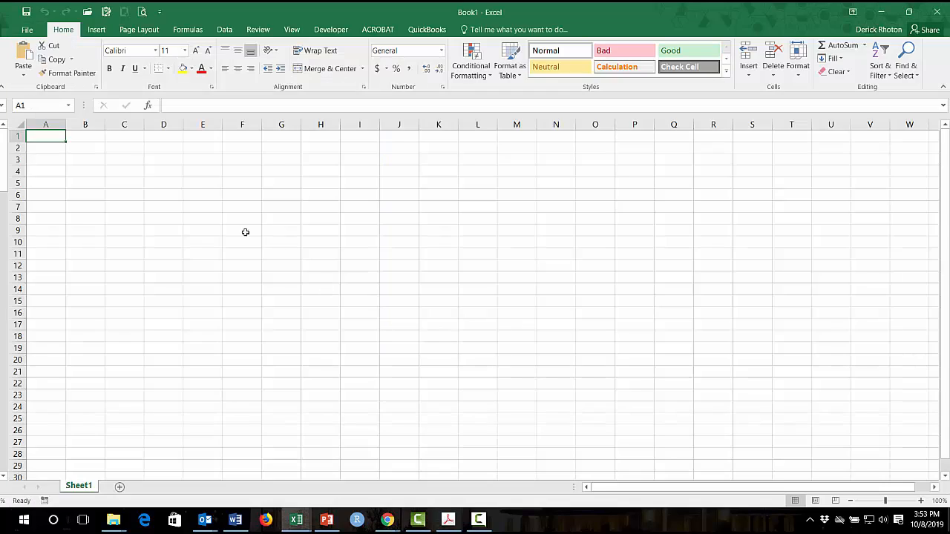
{"action": "left_click", "coordinate": [43, 159]}
{"action": "left_click", "coordinate": [43, 176]}
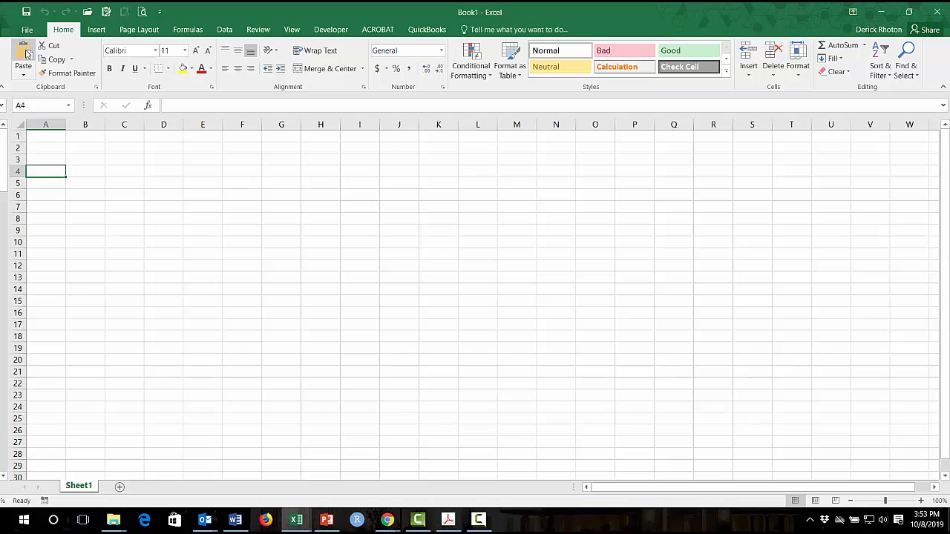
{"action": "left_click", "coordinate": [26, 54]}
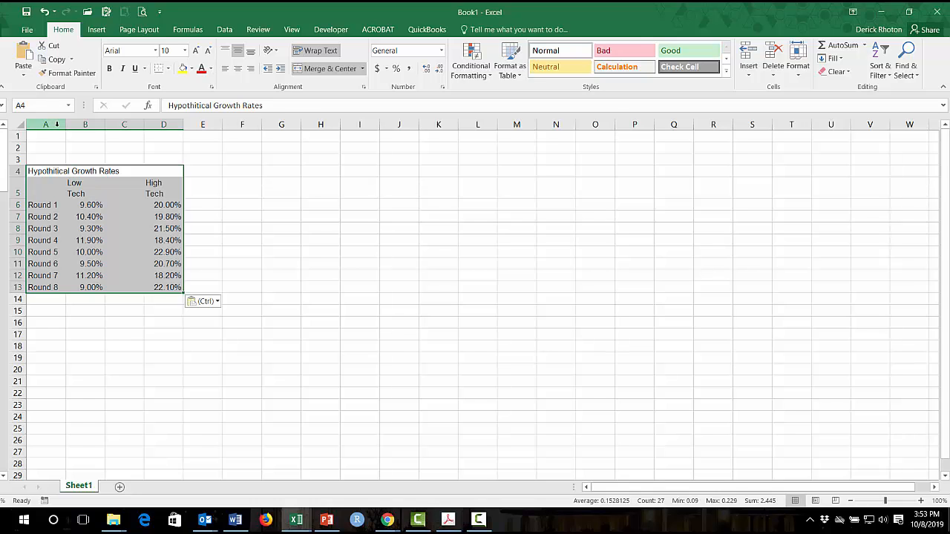
{"action": "key", "text": "ctrl+z"}
{"action": "left_click", "coordinate": [23, 71]}
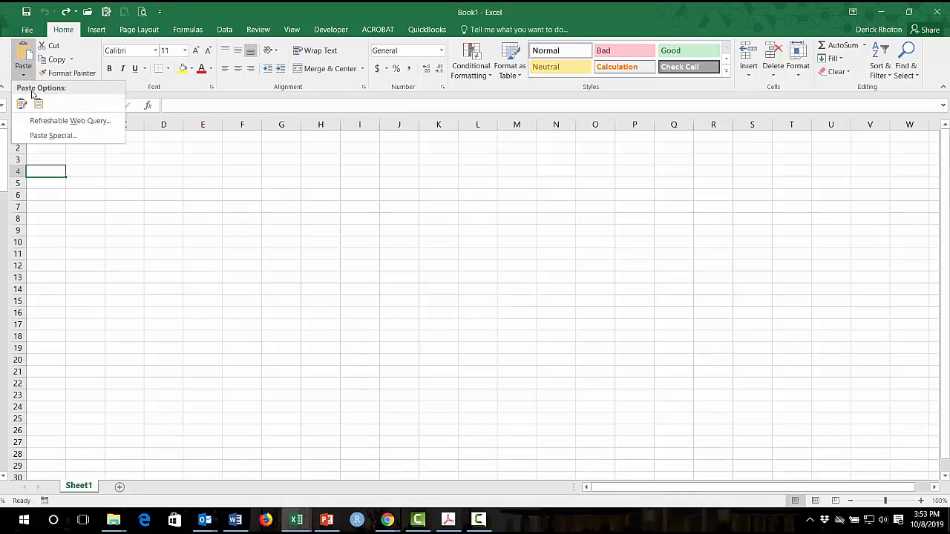
{"action": "left_click", "coordinate": [42, 136]}
{"action": "left_click", "coordinate": [620, 292]}
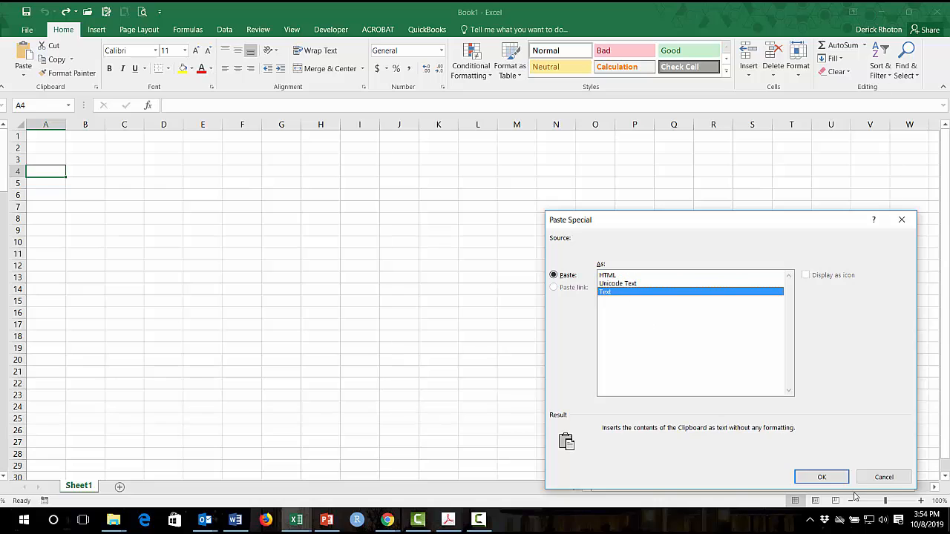
{"action": "left_click", "coordinate": [821, 477]}
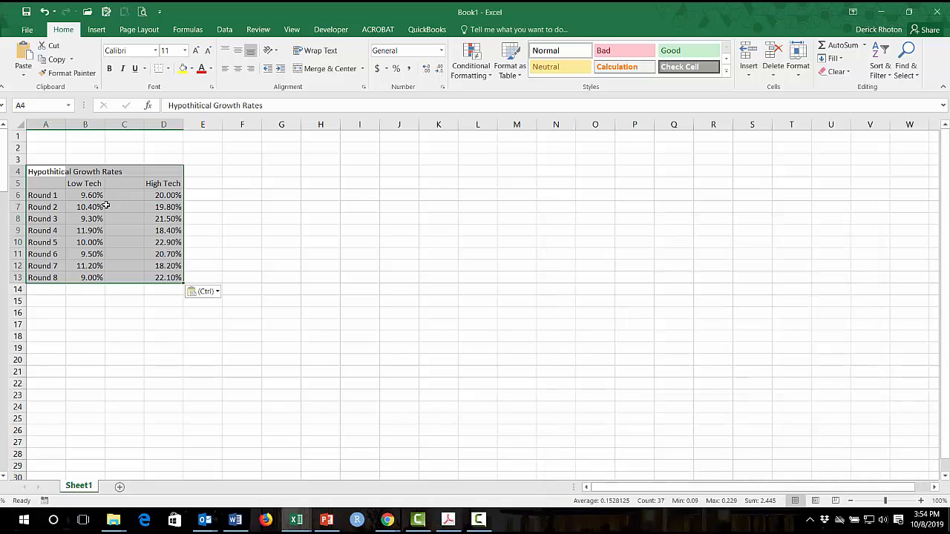
{"action": "left_click", "coordinate": [106, 206]}
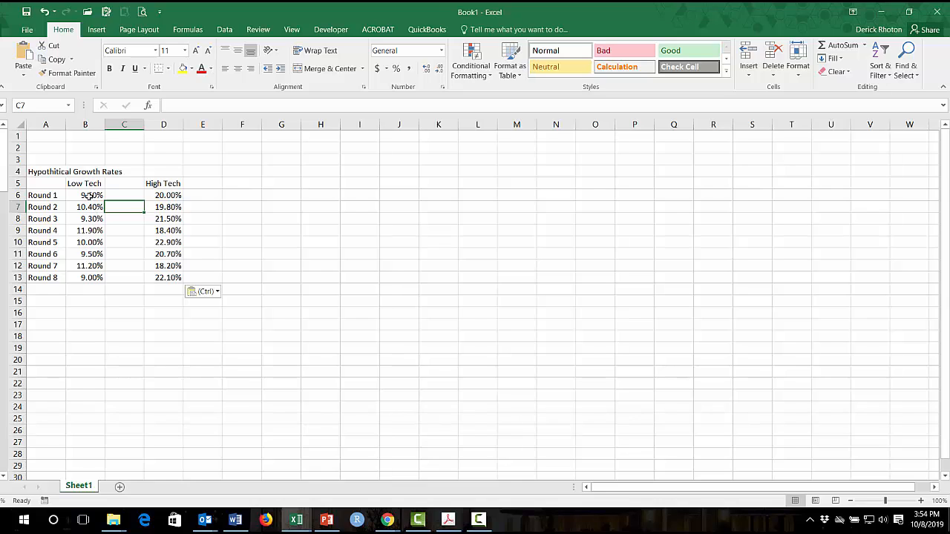
Enter the title "BA211 Sales Forcast Template" in cell A1 and make it bold
{"action": "left_click", "coordinate": [54, 137]}
{"action": "type", "text": "BA2"}
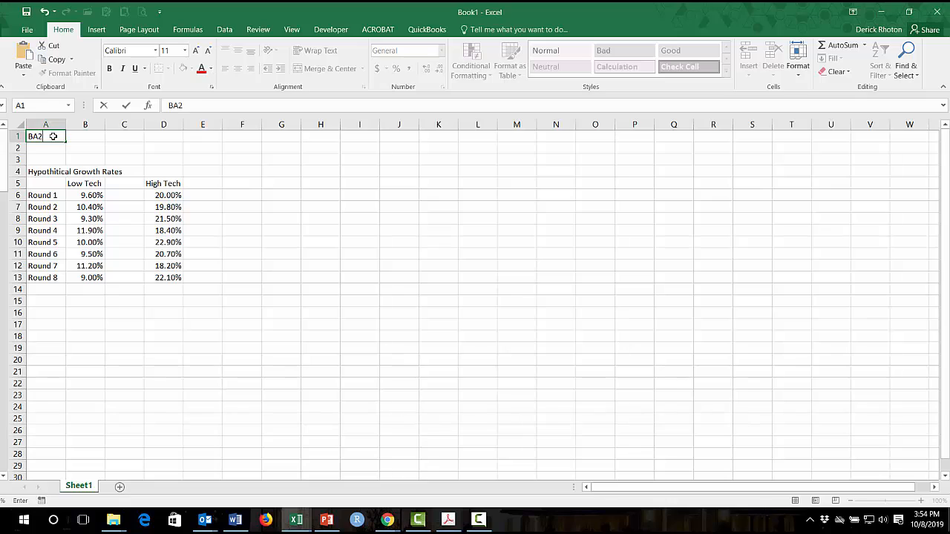
{"action": "type", "text": "11 Sales Forcast"}
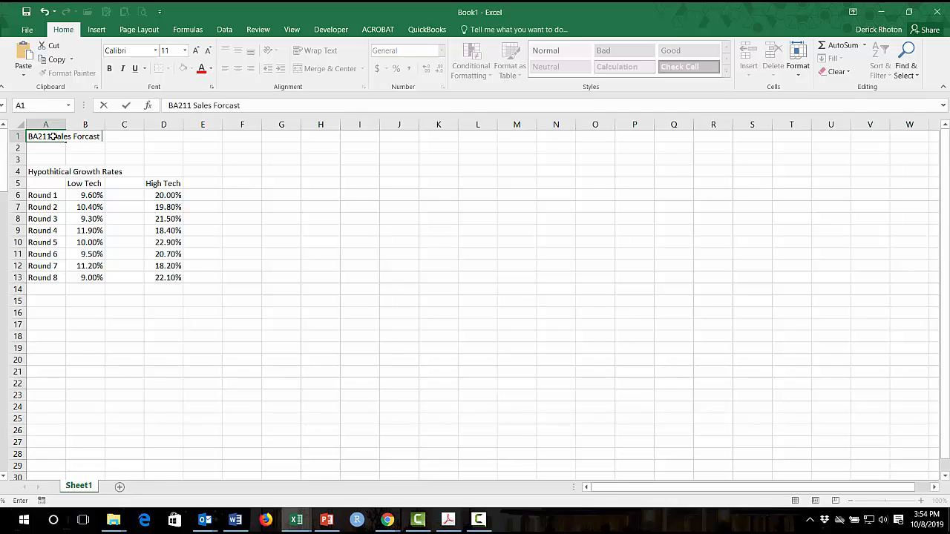
{"action": "type", "text": " Temp"}
{"action": "key", "text": "Return"}
{"action": "key", "text": "Return"}
{"action": "key", "text": "Return"}
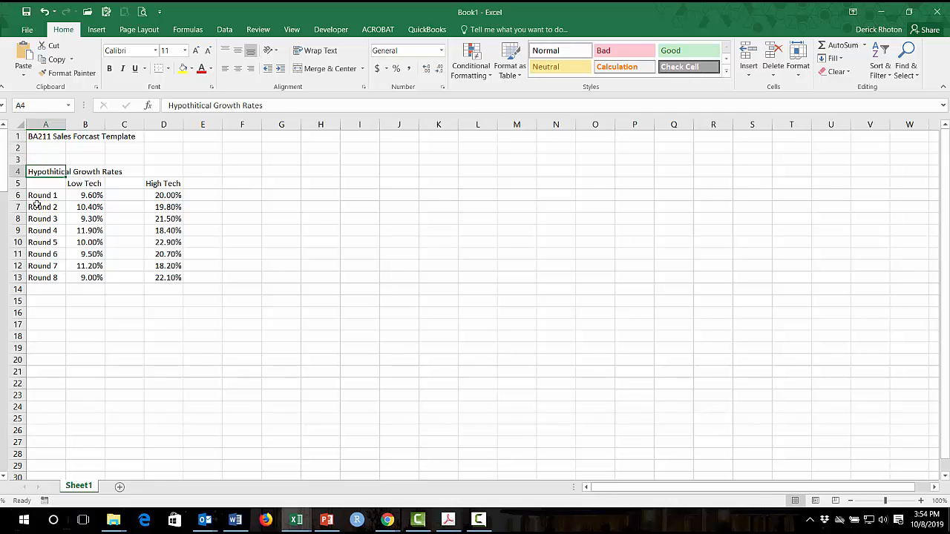
{"action": "left_click", "coordinate": [40, 137]}
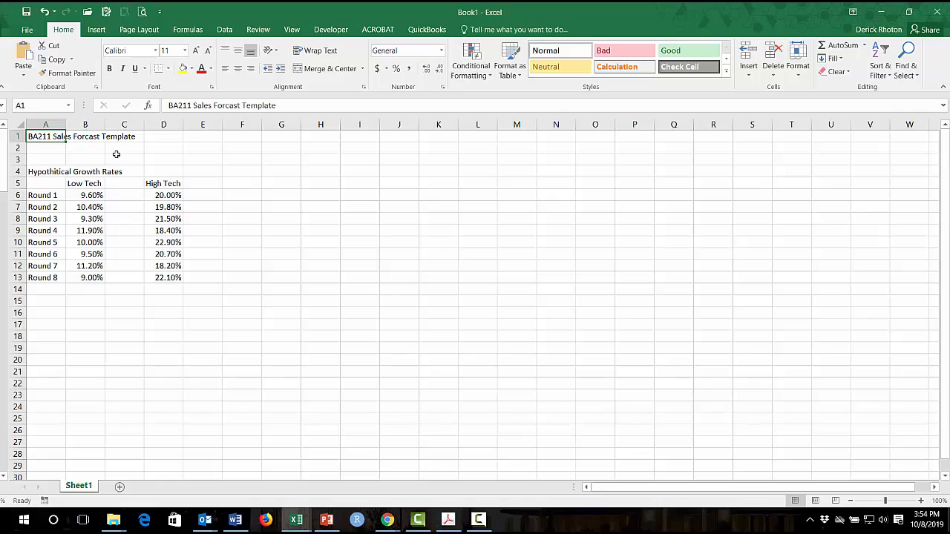
{"action": "key", "text": "ctrl+b"}
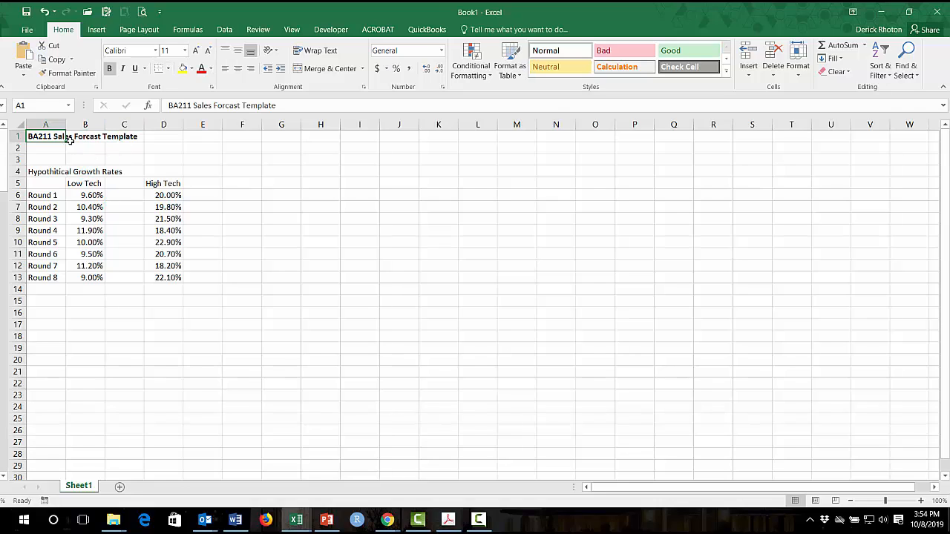
{"action": "left_click", "coordinate": [86, 238]}
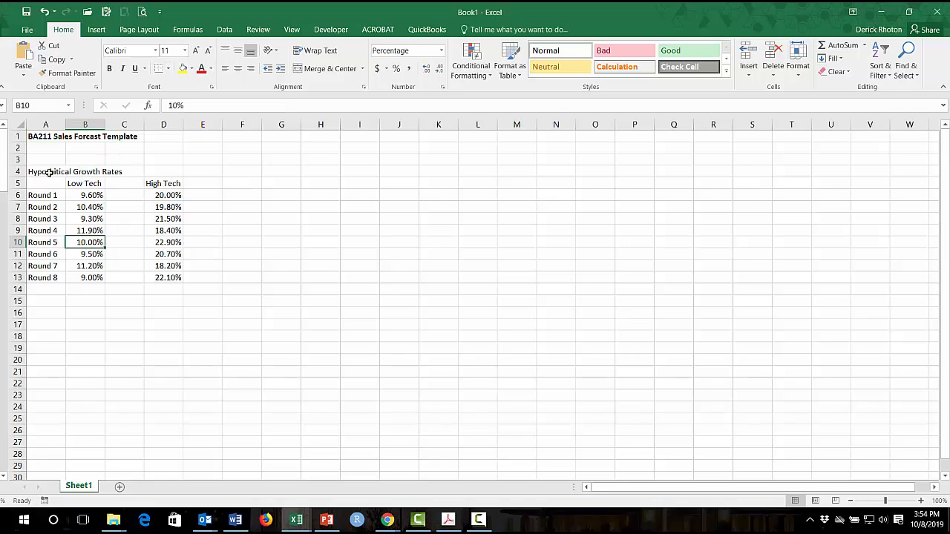
{"action": "scroll", "coordinate": [115, 267], "scroll_direction": "down", "scroll_amount": 2}
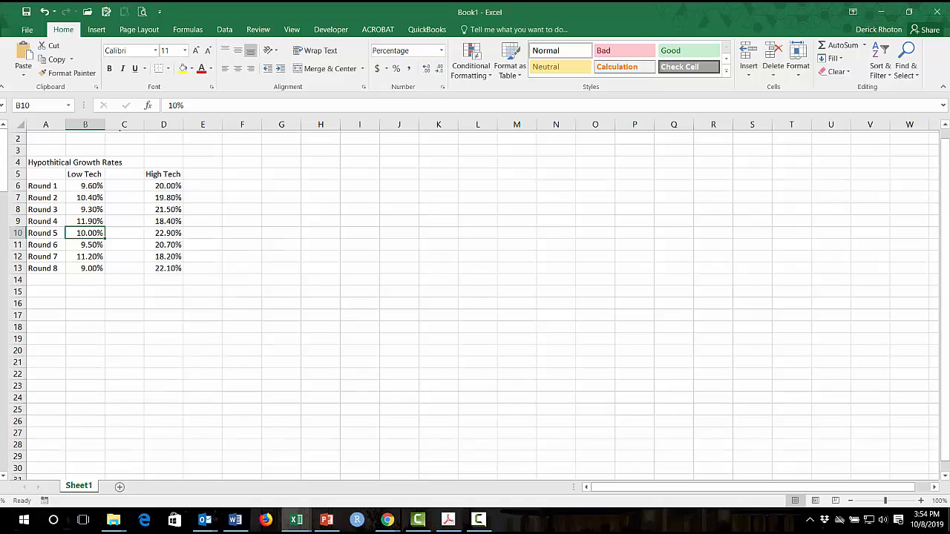
{"action": "scroll", "coordinate": [115, 267], "scroll_direction": "up", "scroll_amount": 2}
{"action": "left_click", "coordinate": [191, 276]}
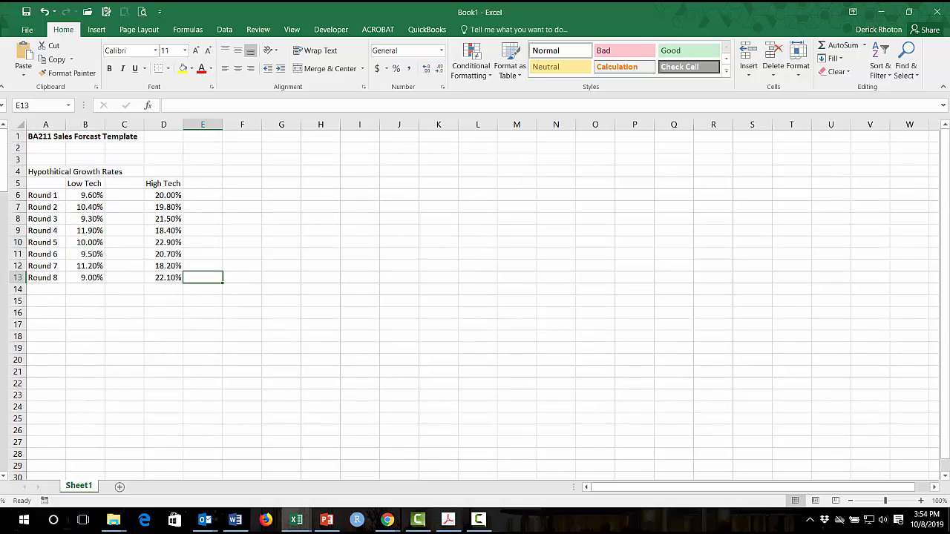
{"action": "scroll", "coordinate": [3, 171], "scroll_direction": "down", "scroll_amount": 4}
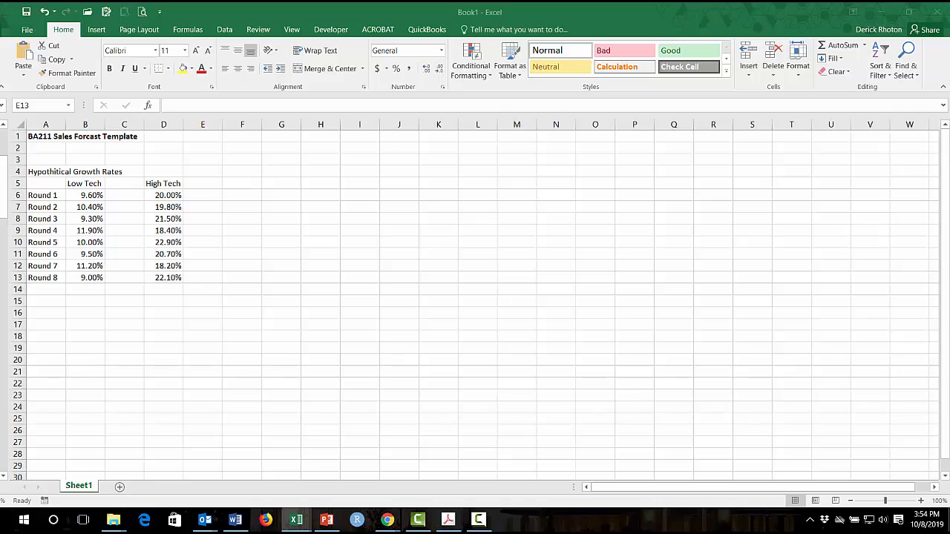
{"action": "left_click", "coordinate": [93, 217]}
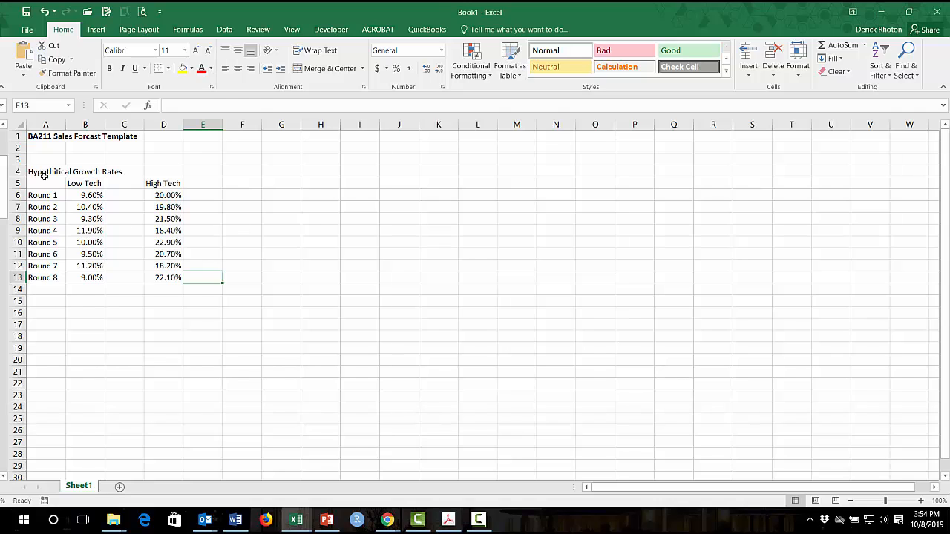
Move the whole growth rates table from A4:D13 one column over so that it starts at cell B4
{"action": "left_click_drag", "start_coordinate": [44, 175], "coordinate": [164, 278]}
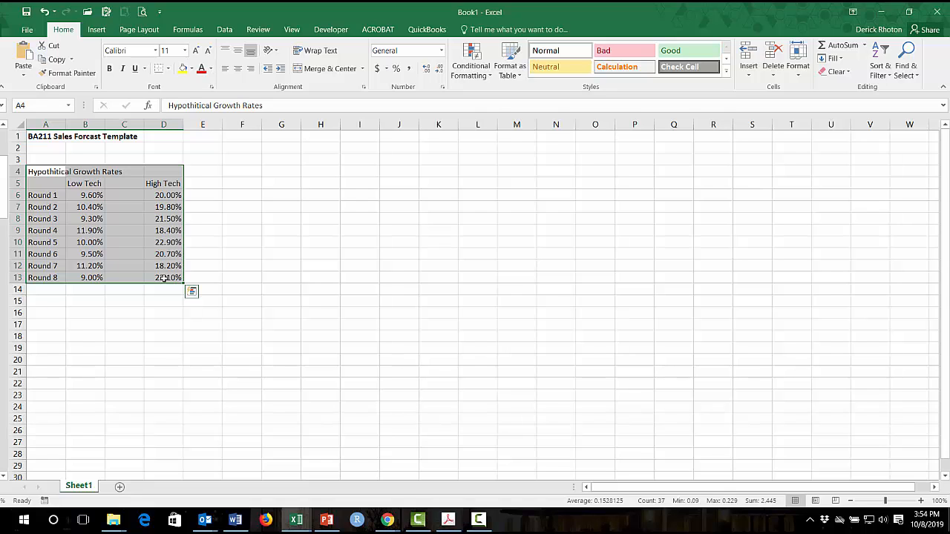
{"action": "key", "text": "ctrl+x"}
{"action": "key", "text": "Right"}
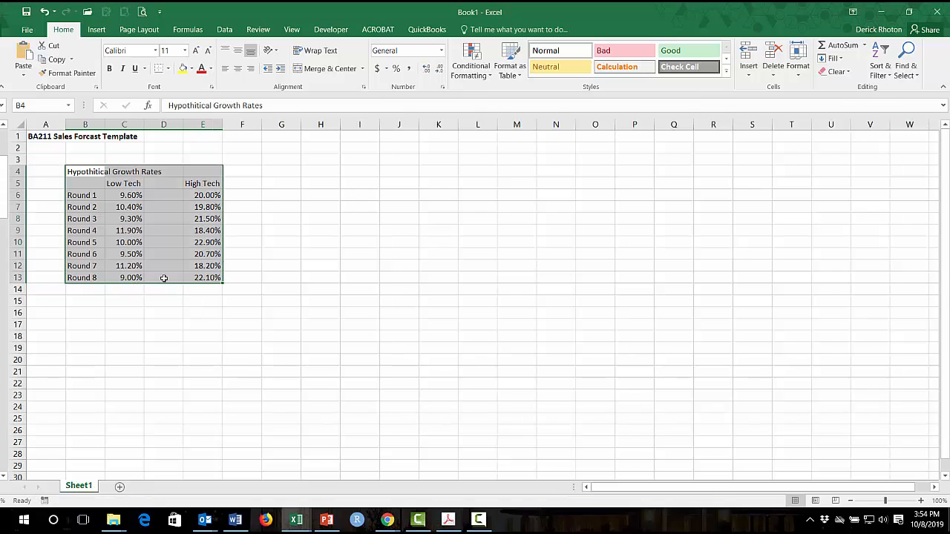
{"action": "key", "text": "ctrl+v"}
{"action": "key", "text": "Up"}
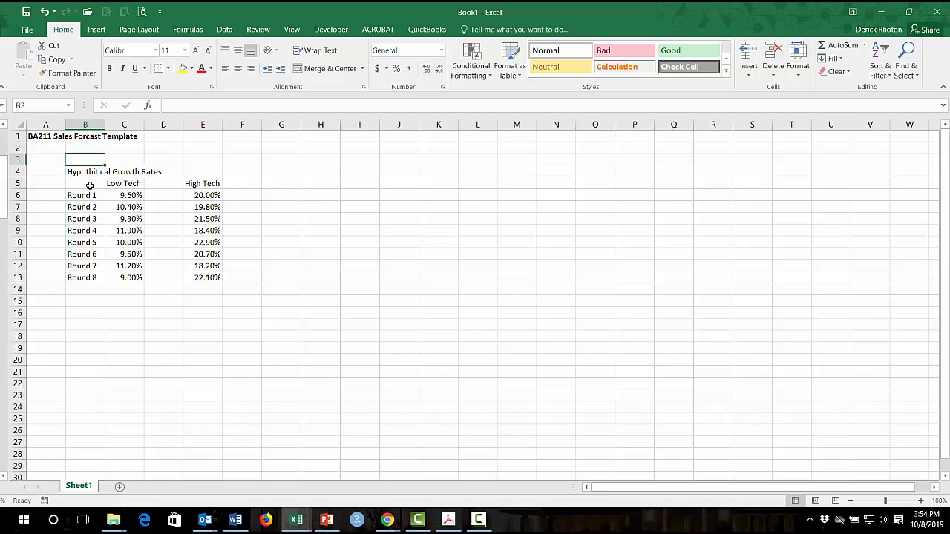
Apply all borders to the growth rates table in B5:E13
{"action": "left_click_drag", "start_coordinate": [90, 182], "coordinate": [193, 268]}
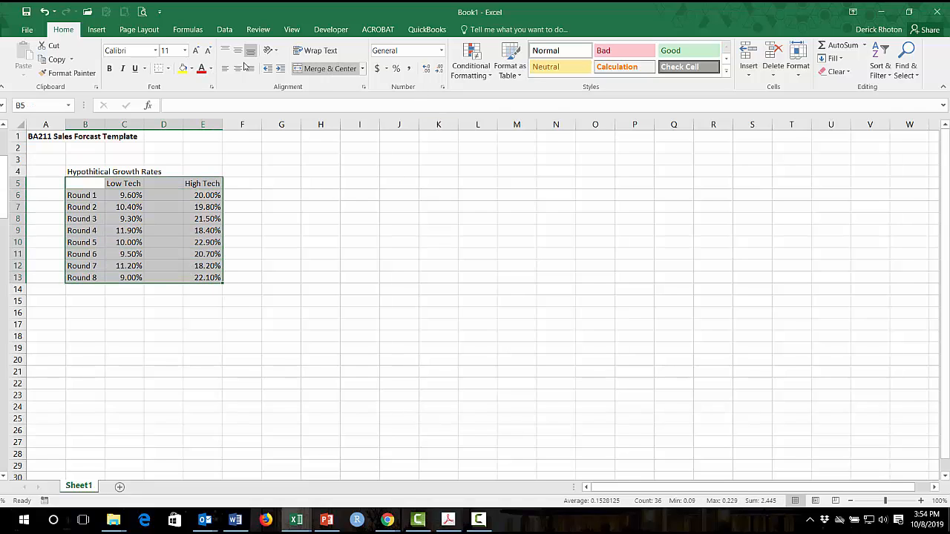
{"action": "left_click", "coordinate": [167, 69]}
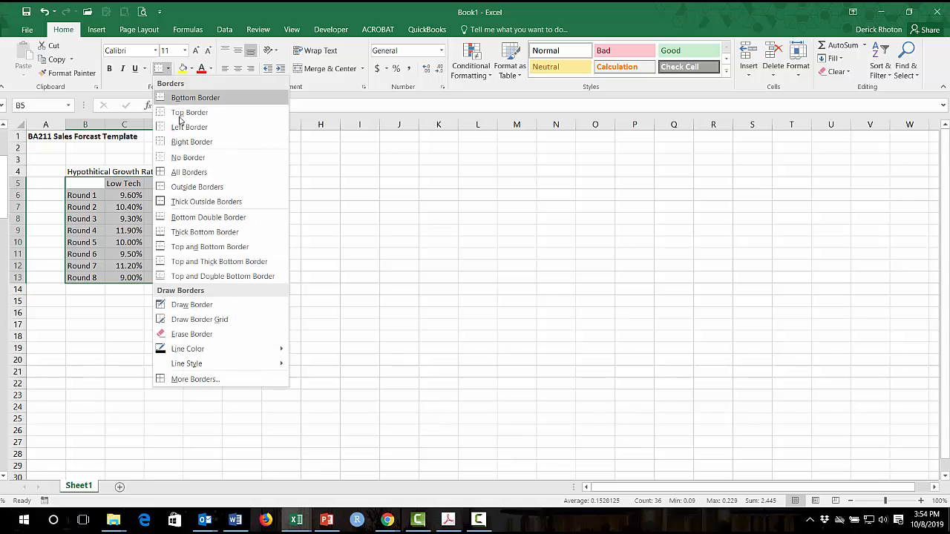
{"action": "left_click", "coordinate": [185, 172]}
{"action": "left_click", "coordinate": [115, 183]}
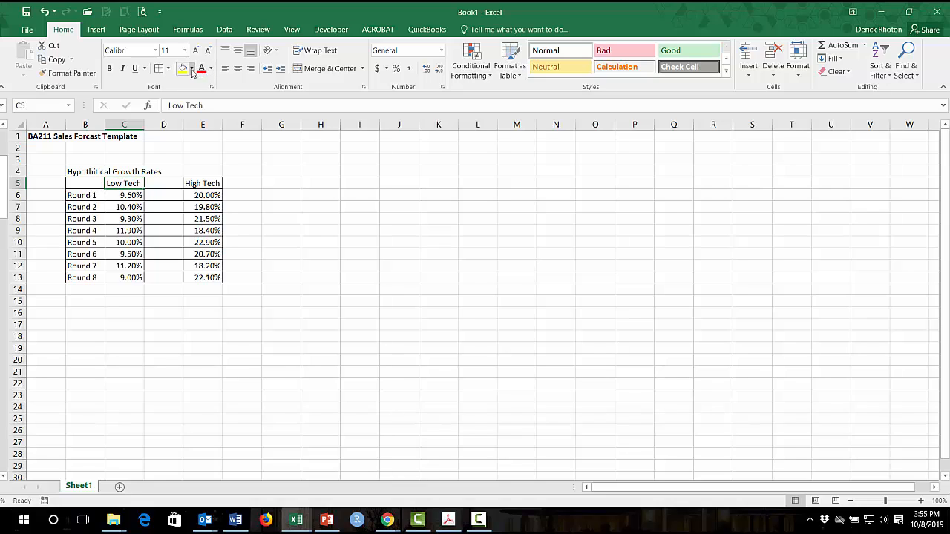
Fill the table's header row B5:E5 with blue and the round labels B6:B13 with light green
{"action": "left_click_drag", "start_coordinate": [90, 183], "coordinate": [199, 183]}
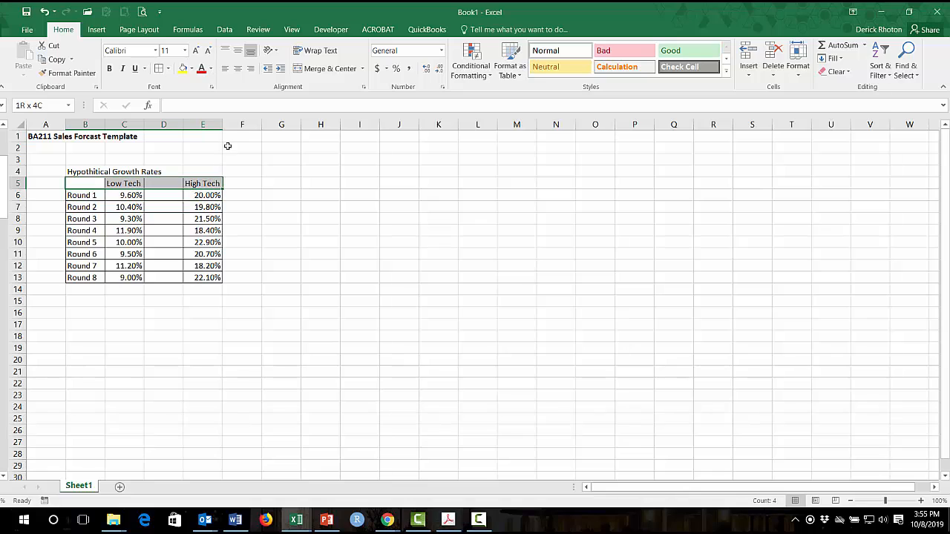
{"action": "left_click", "coordinate": [192, 69]}
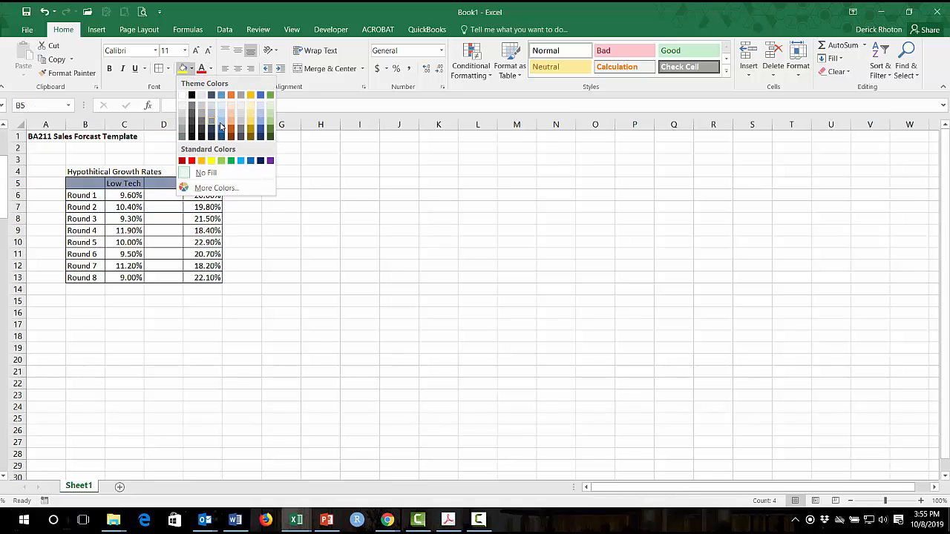
{"action": "left_click", "coordinate": [221, 130]}
{"action": "left_click_drag", "start_coordinate": [78, 196], "coordinate": [83, 277]}
{"action": "left_click", "coordinate": [192, 69]}
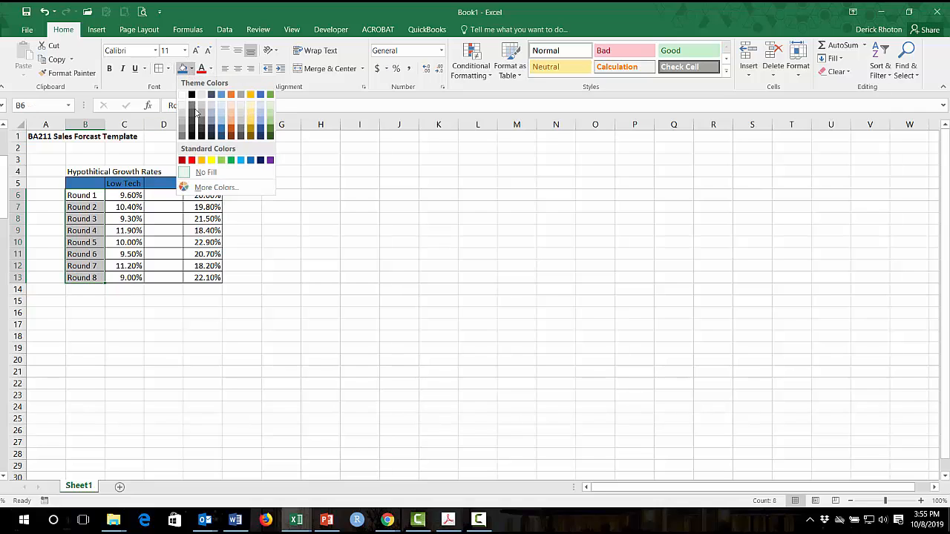
{"action": "left_click", "coordinate": [268, 124]}
{"action": "left_click", "coordinate": [279, 266]}
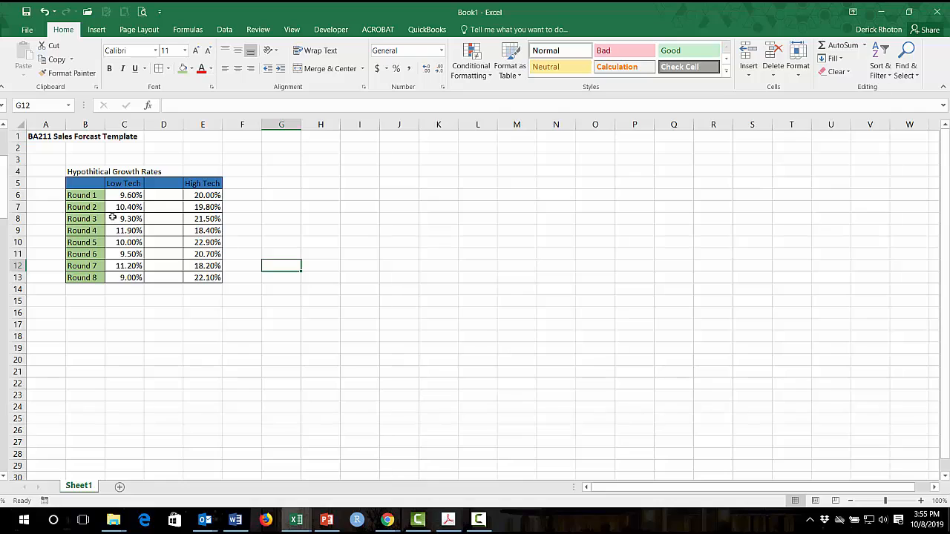
Make the "Hypothitical Growth Rates" heading in cell B4 bold
{"action": "left_click", "coordinate": [89, 173]}
{"action": "key", "text": "ctrl+b"}
{"action": "left_click", "coordinate": [250, 230]}
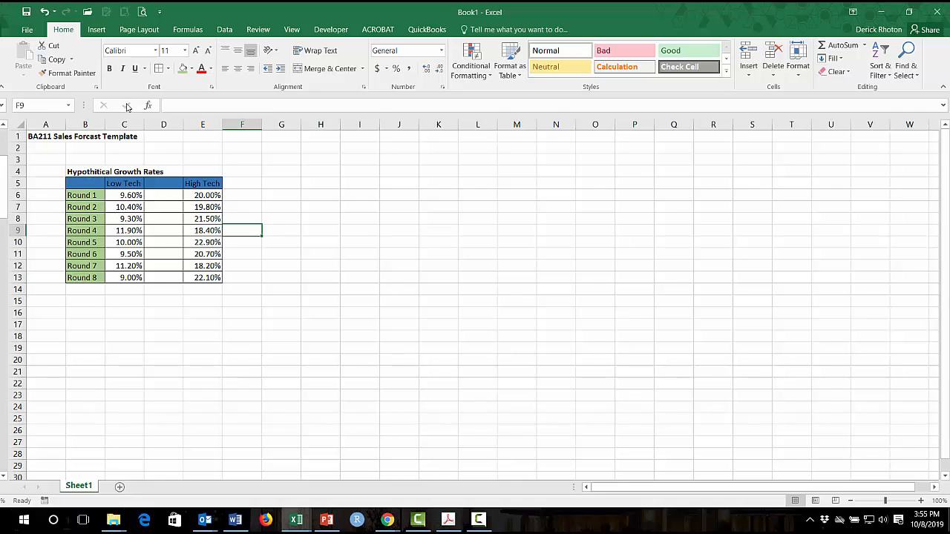
Hide the worksheet's gridlines
{"action": "left_click", "coordinate": [45, 136]}
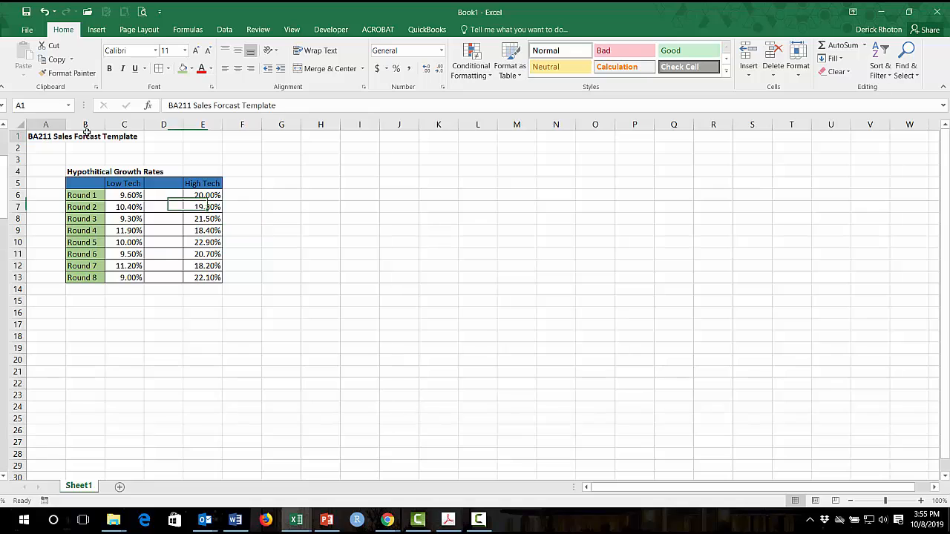
{"action": "left_click", "coordinate": [291, 29]}
{"action": "left_click", "coordinate": [138, 68]}
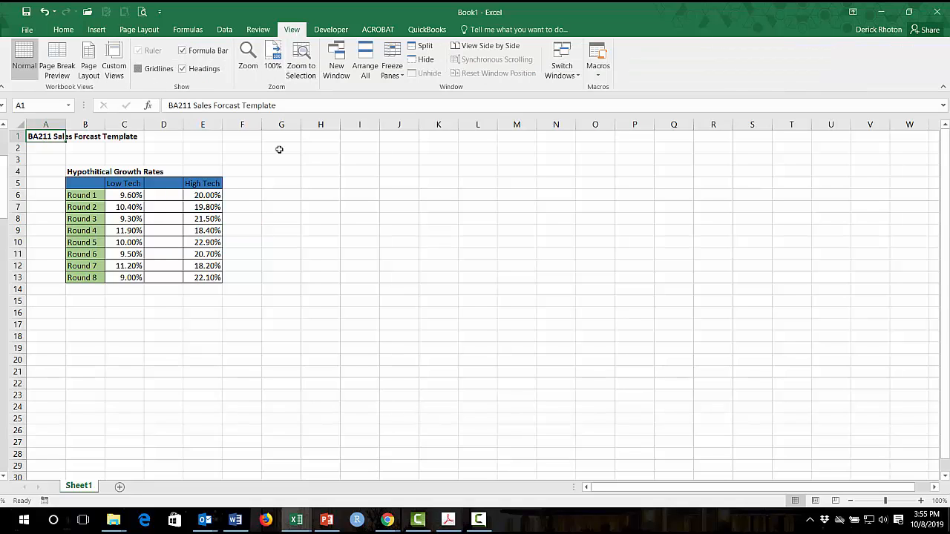
{"action": "scroll", "coordinate": [356, 302], "scroll_direction": "up", "scroll_amount": 4}
{"action": "left_click", "coordinate": [394, 313]}
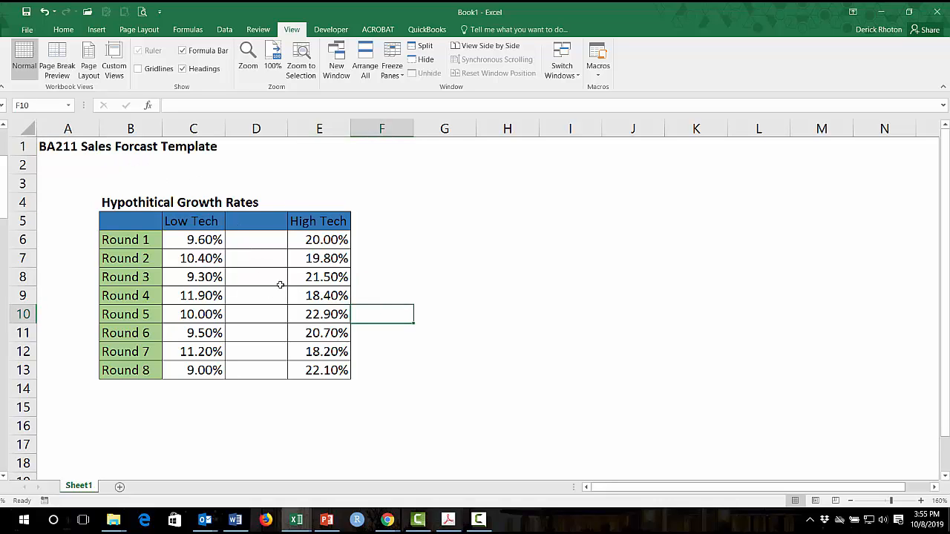
{"action": "scroll", "coordinate": [280, 282], "scroll_direction": "down", "scroll_amount": 2}
{"action": "scroll", "coordinate": [310, 262], "scroll_direction": "up", "scroll_amount": 2}
Switch to the Round 0 PDF in Acrobat and look through the report for the Low Tech segment's product data
{"action": "left_click", "coordinate": [446, 517]}
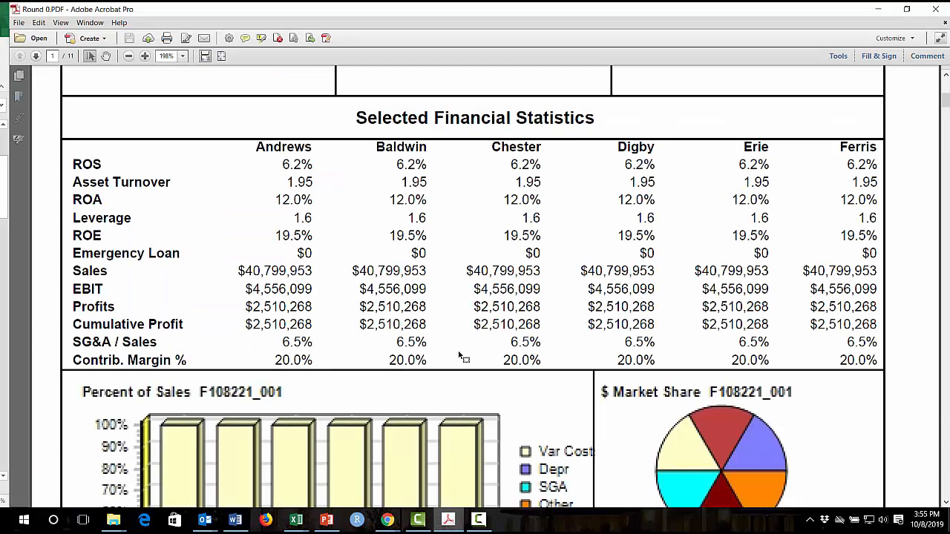
{"action": "scroll", "coordinate": [459, 356], "scroll_direction": "down", "scroll_amount": 15}
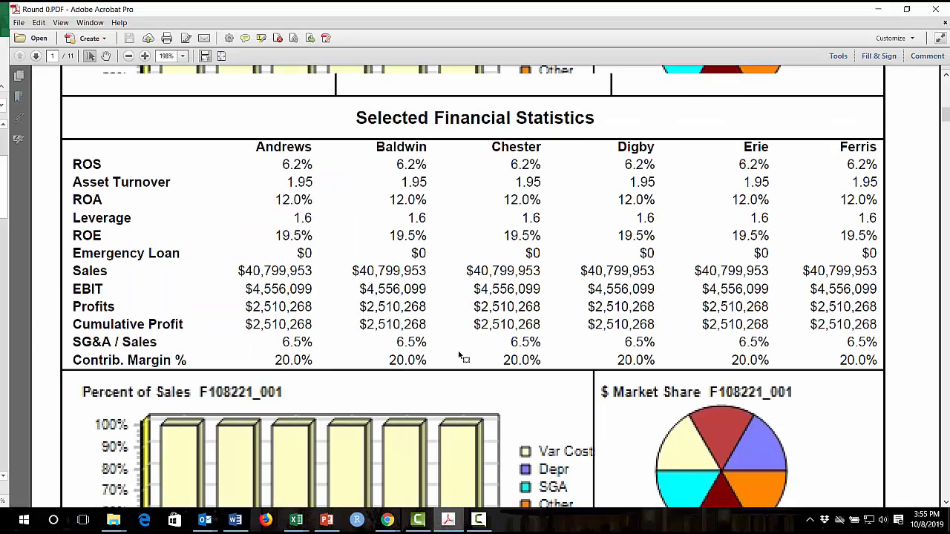
{"action": "scroll", "coordinate": [459, 356], "scroll_direction": "down", "scroll_amount": 15}
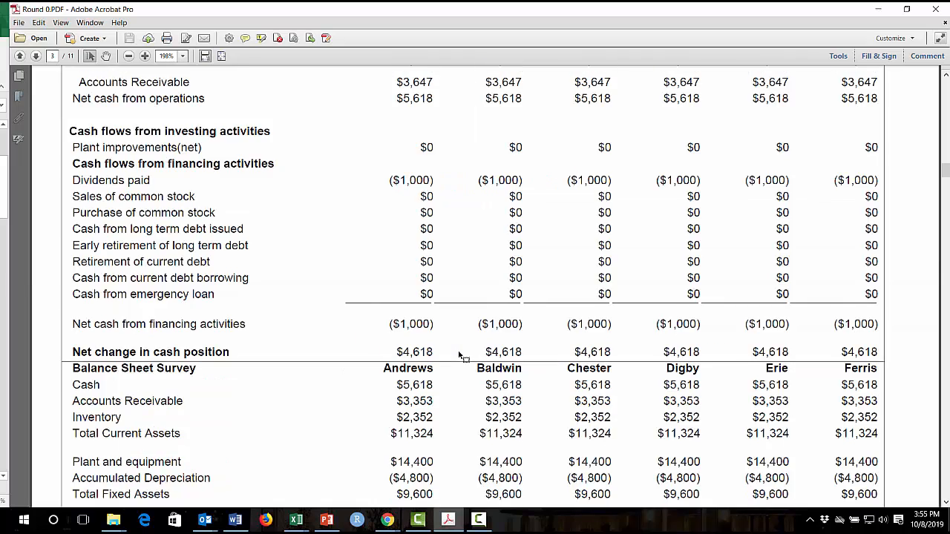
{"action": "scroll", "coordinate": [460, 357], "scroll_direction": "up", "scroll_amount": 3}
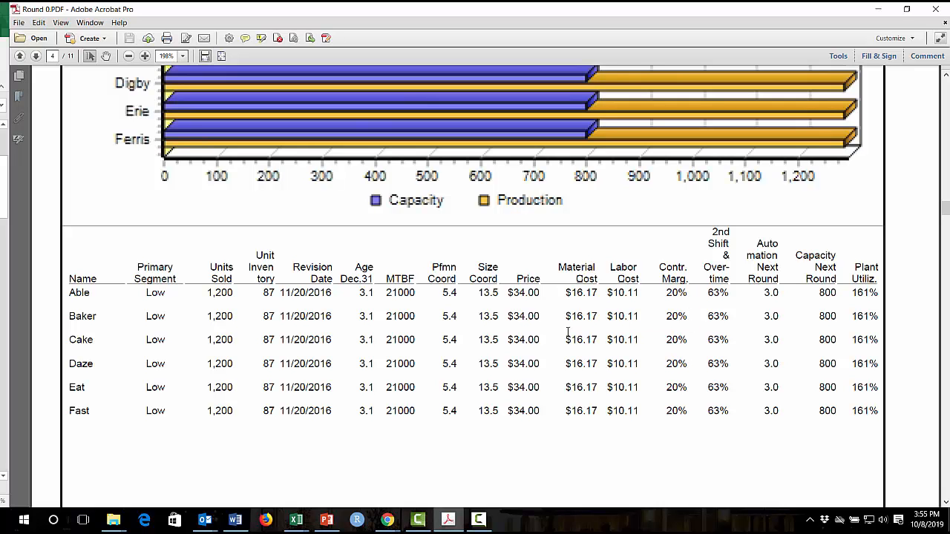
{"action": "scroll", "coordinate": [565, 332], "scroll_direction": "down", "scroll_amount": 10}
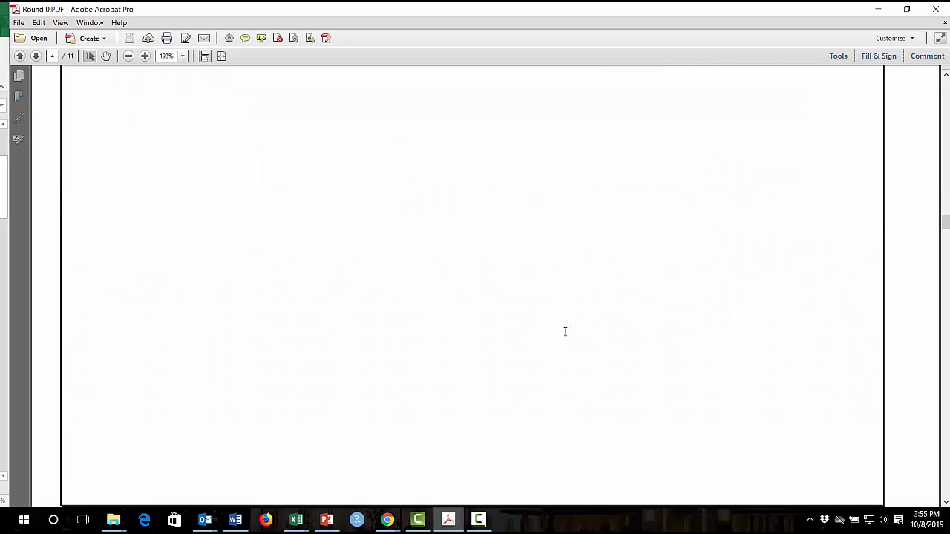
{"action": "scroll", "coordinate": [531, 332], "scroll_direction": "down", "scroll_amount": 10}
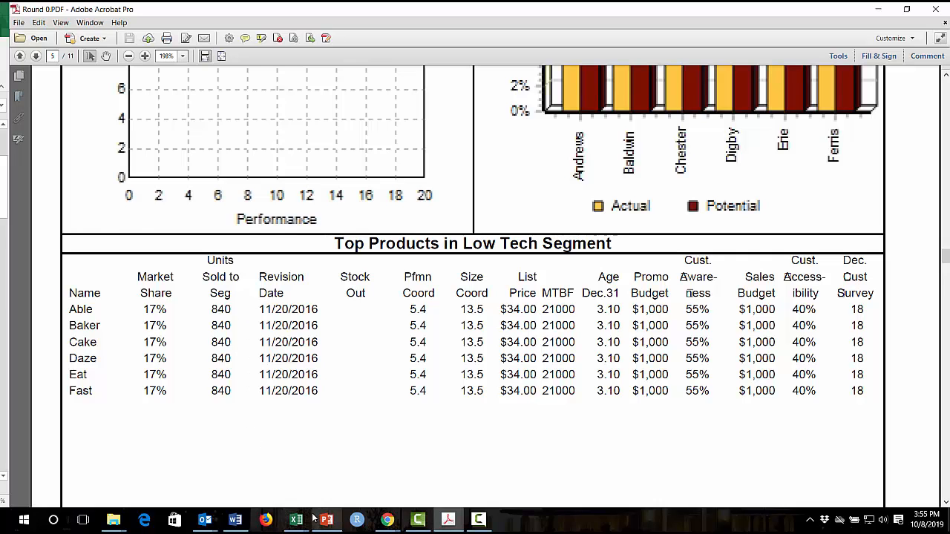
Return to the Book1 workbook in Excel and enter the label "Round 0" in cell A16
{"action": "mouse_move", "coordinate": [298, 522]}
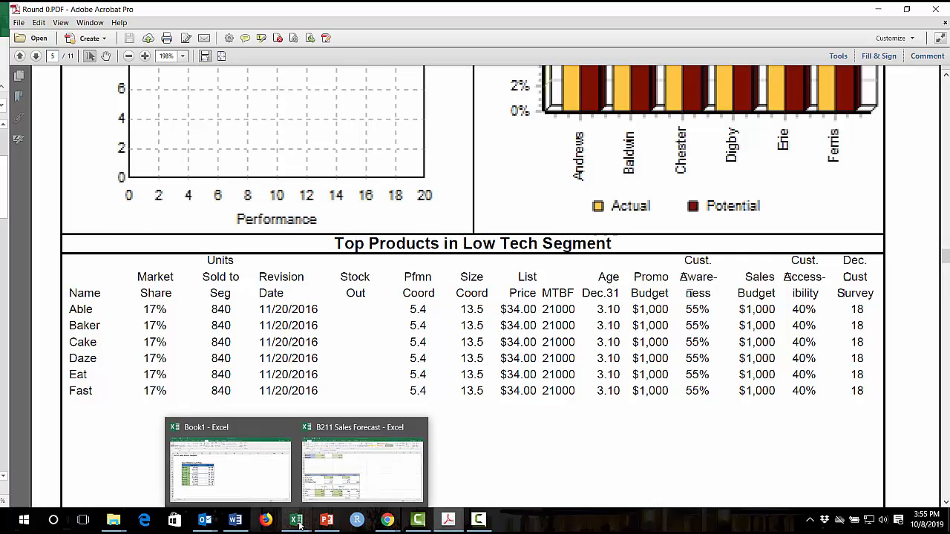
{"action": "left_click", "coordinate": [259, 421]}
{"action": "scroll", "coordinate": [165, 396], "scroll_direction": "down", "scroll_amount": 2}
{"action": "left_click", "coordinate": [89, 351]}
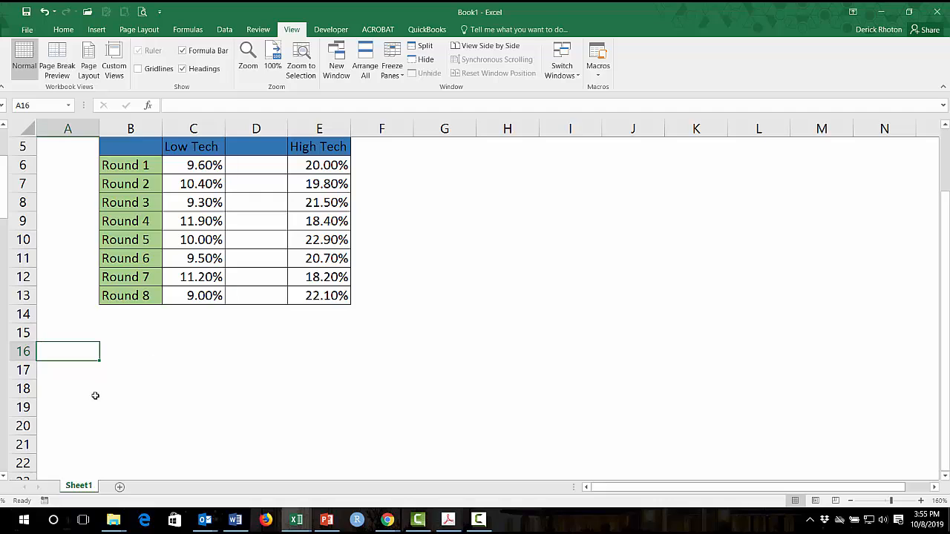
{"action": "type", "text": "Royund"}
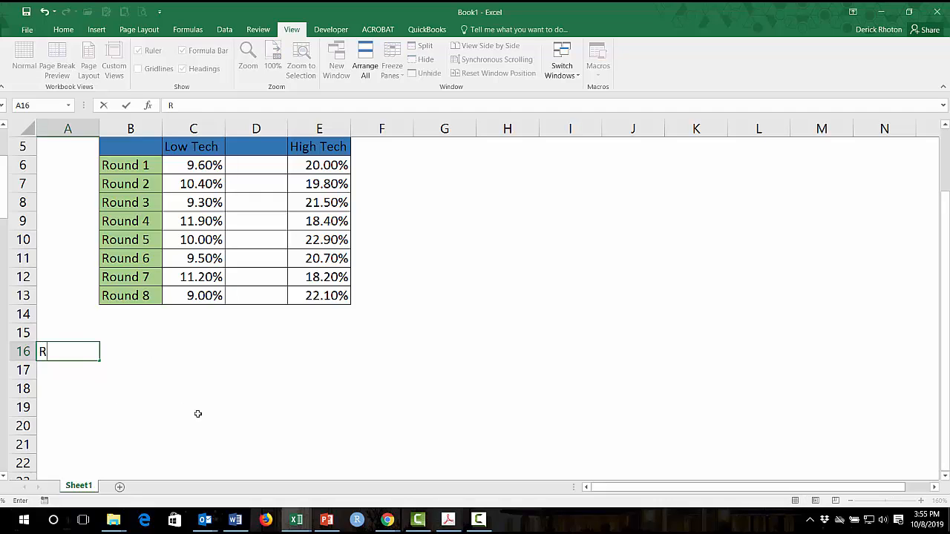
{"action": "key", "text": "BackSpace"}
{"action": "key", "text": "BackSpace"}
{"action": "key", "text": "BackSpace"}
{"action": "key", "text": "BackSpace"}
{"action": "type", "text": "und  0"}
{"action": "key", "text": "Return"}
{"action": "key", "text": "Up"}
{"action": "key", "text": "Right"}
{"action": "key", "text": "Right"}
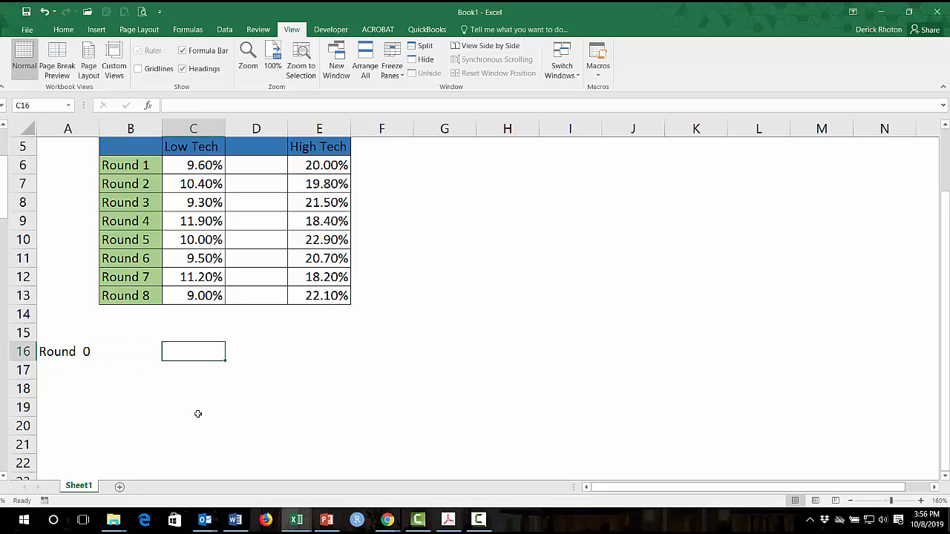
Copy the Low Tech and High Tech header row from B5:E5 and paste it at cell B16
{"action": "type", "text": "L"}
{"action": "key", "text": "Escape"}
{"action": "scroll", "coordinate": [153, 150], "scroll_direction": "up", "scroll_amount": 1}
{"action": "left_click_drag", "start_coordinate": [141, 182], "coordinate": [317, 182]}
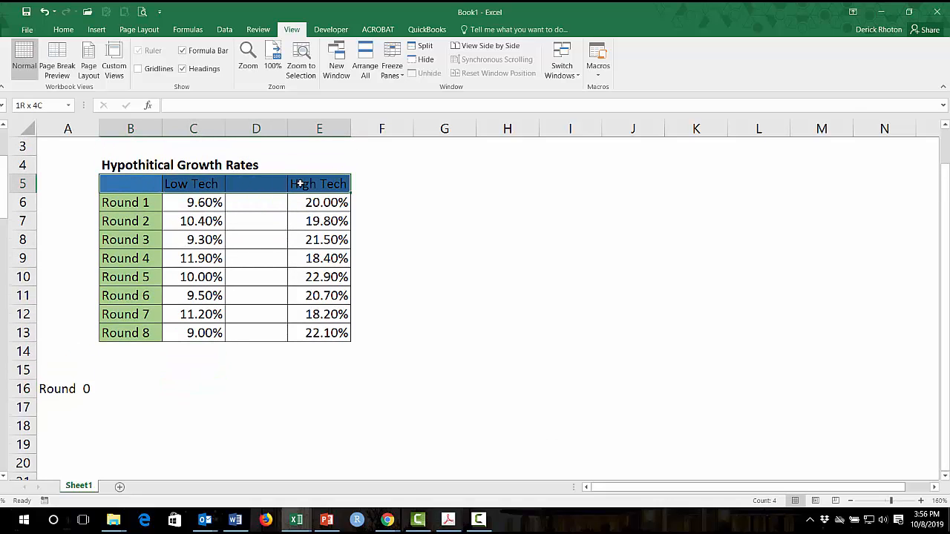
{"action": "key", "text": "ctrl+c"}
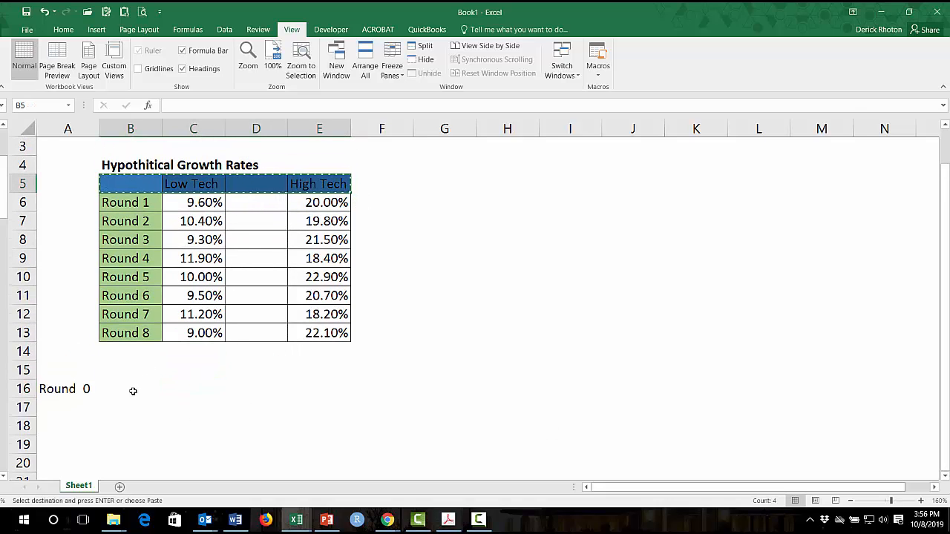
{"action": "left_click", "coordinate": [131, 390]}
{"action": "key", "text": "ctrl+v"}
{"action": "left_click", "coordinate": [214, 389]}
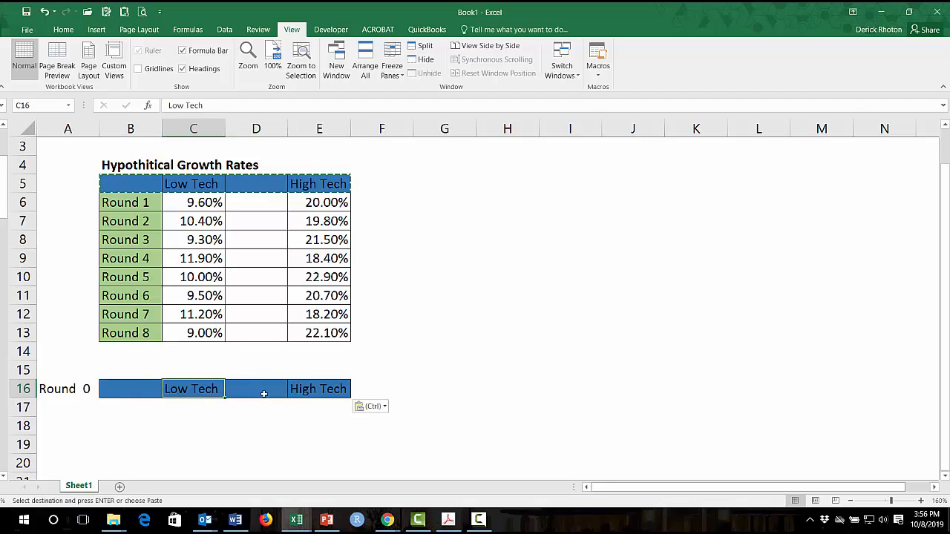
Enter the row label "Market Size" in cell A17
{"action": "left_click", "coordinate": [75, 413]}
{"action": "type", "text": "Market Saize"}
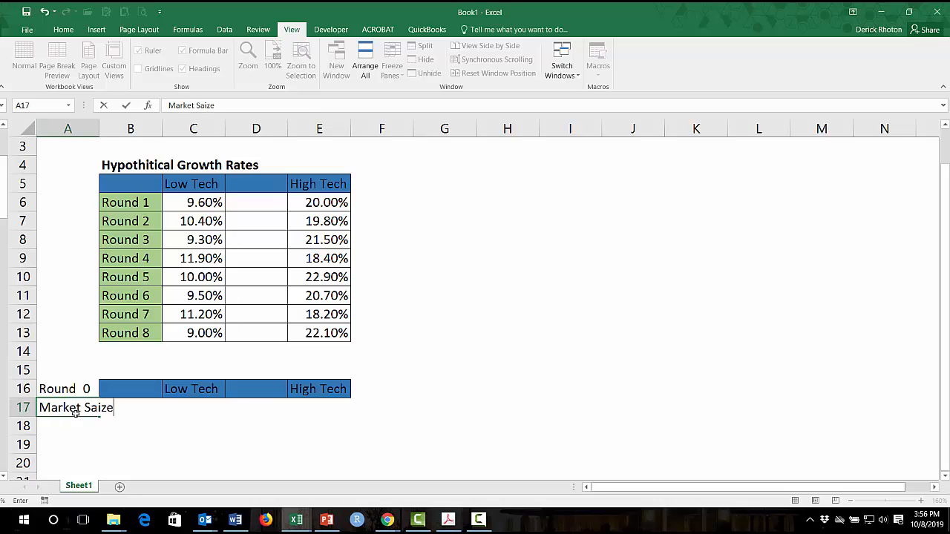
{"action": "key", "text": "Return"}
{"action": "left_click", "coordinate": [75, 413]}
{"action": "key", "text": "BackSpace"}
{"action": "key", "text": "Return"}
{"action": "key", "text": "Up"}
{"action": "key", "text": "Right"}
{"action": "key", "text": "Right"}
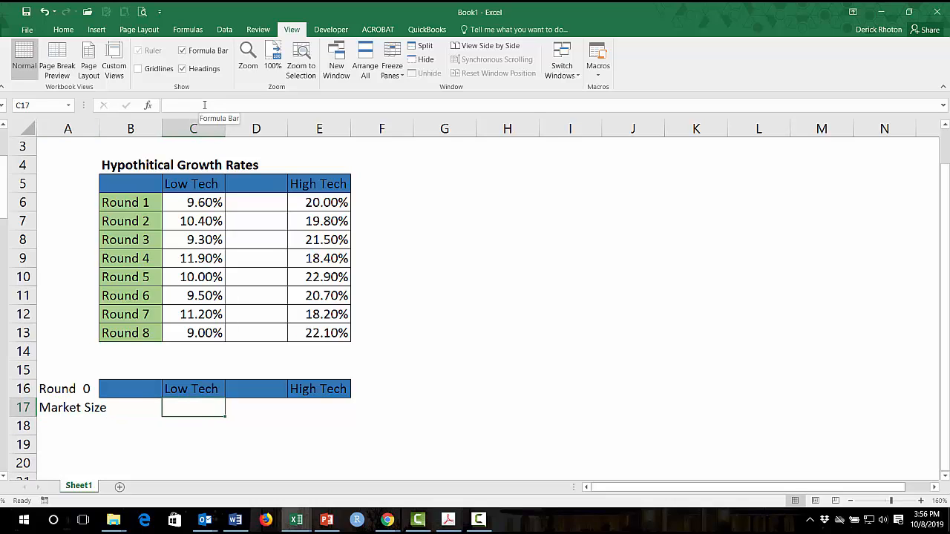
{"action": "key", "text": "Left"}
{"action": "key", "text": "Left"}
{"action": "key", "text": "Down"}
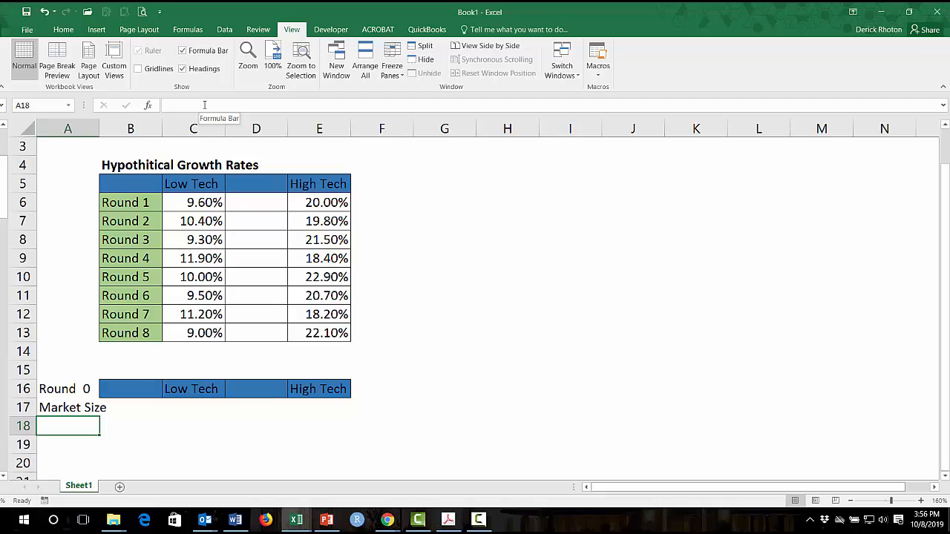
{"action": "key", "text": "Up"}
{"action": "key", "text": "Right"}
{"action": "key", "text": "Right"}
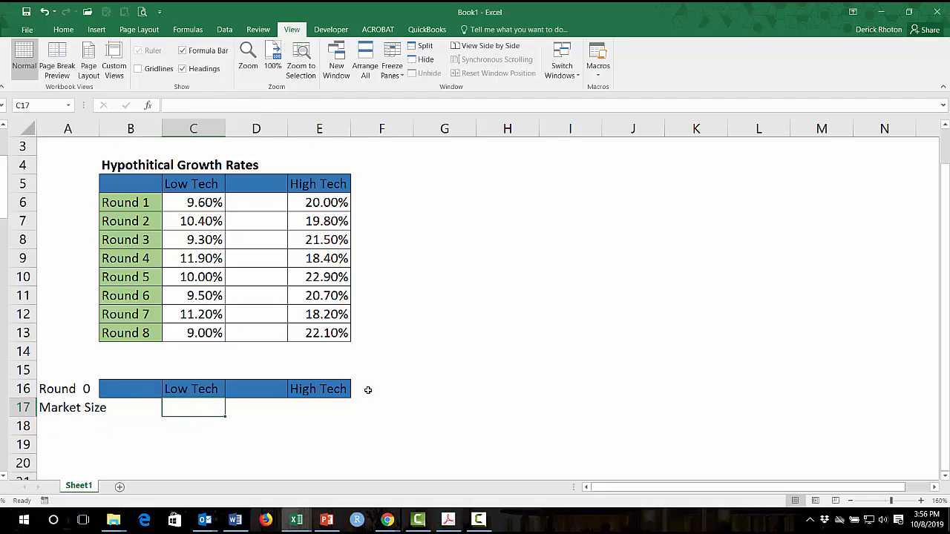
Look up the Low Tech Total Industry Unit Demand in the Round 0 PDF and enter 5040 in cell C17
{"action": "key", "text": "alt+Tab"}
{"action": "scroll", "coordinate": [509, 335], "scroll_direction": "up", "scroll_amount": 5}
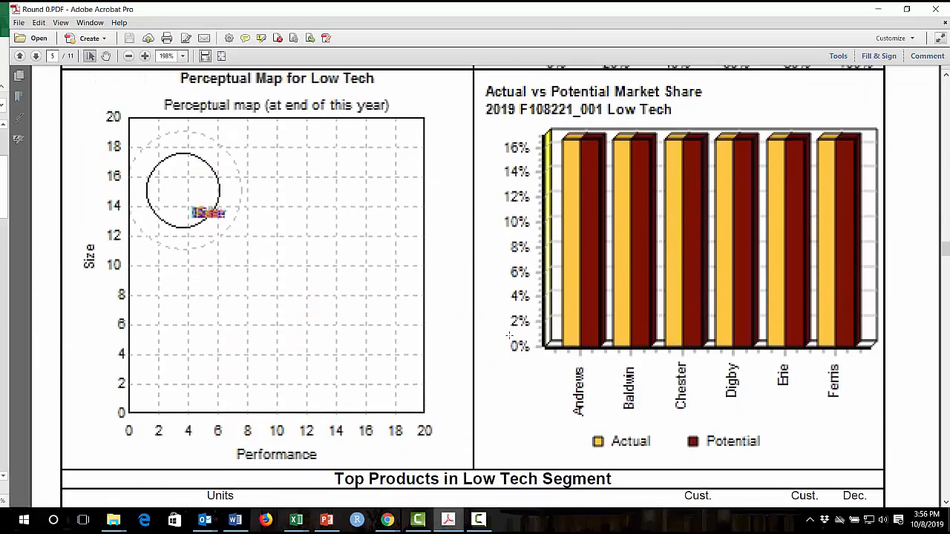
{"action": "scroll", "coordinate": [509, 335], "scroll_direction": "up", "scroll_amount": 5}
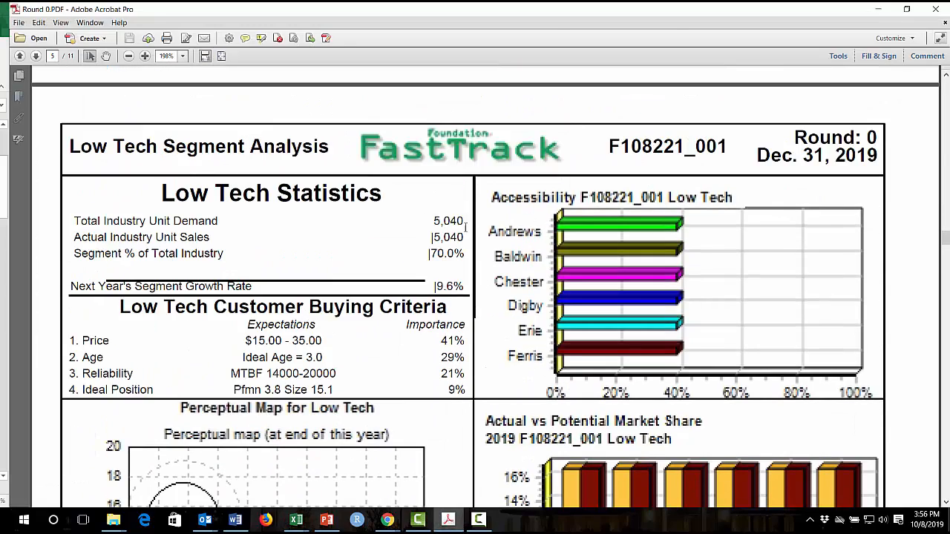
{"action": "key", "text": "alt+Tab"}
{"action": "type", "text": "504"}
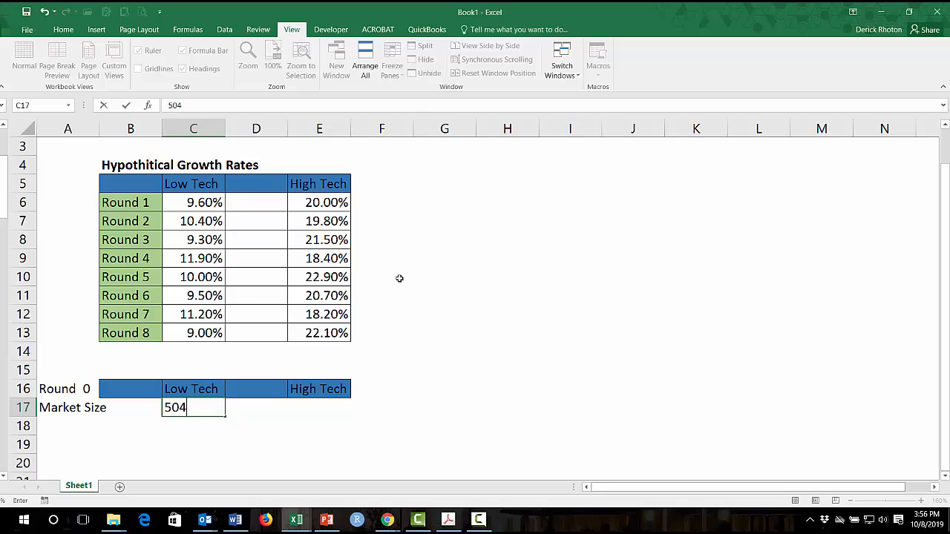
{"action": "type", "text": "0"}
{"action": "key", "text": "Return"}
{"action": "key", "text": "Up"}
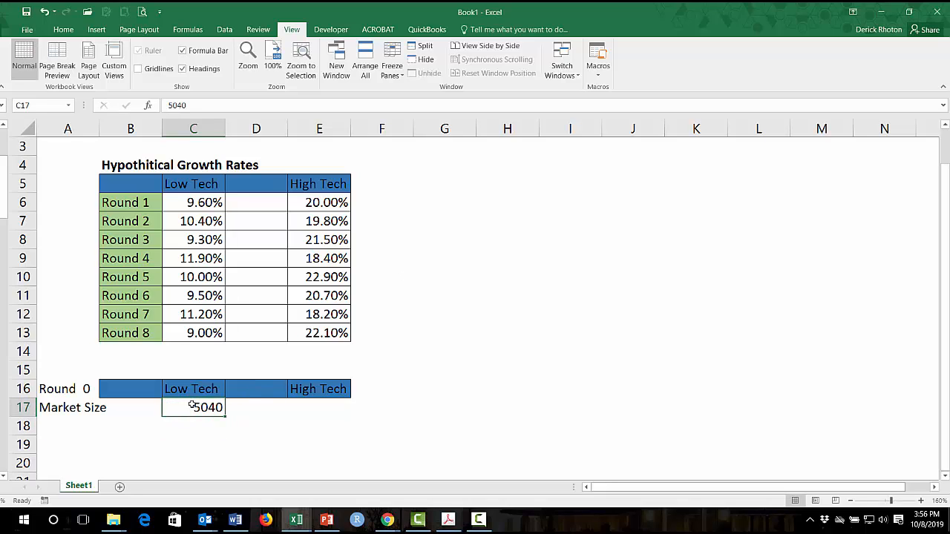
Format the market size cells C17:E17 with comma style and no decimal places
{"action": "left_click_drag", "start_coordinate": [254, 411], "coordinate": [314, 409]}
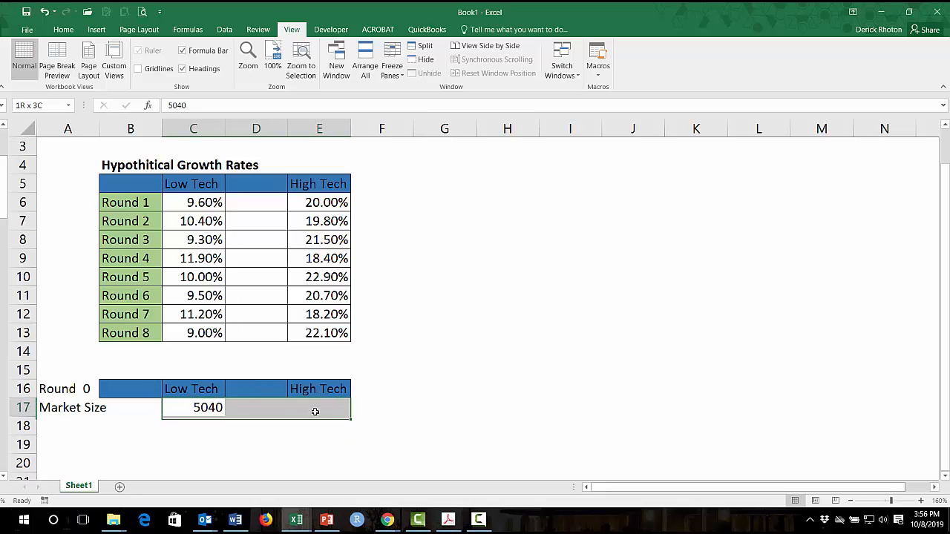
{"action": "left_click", "coordinate": [63, 29]}
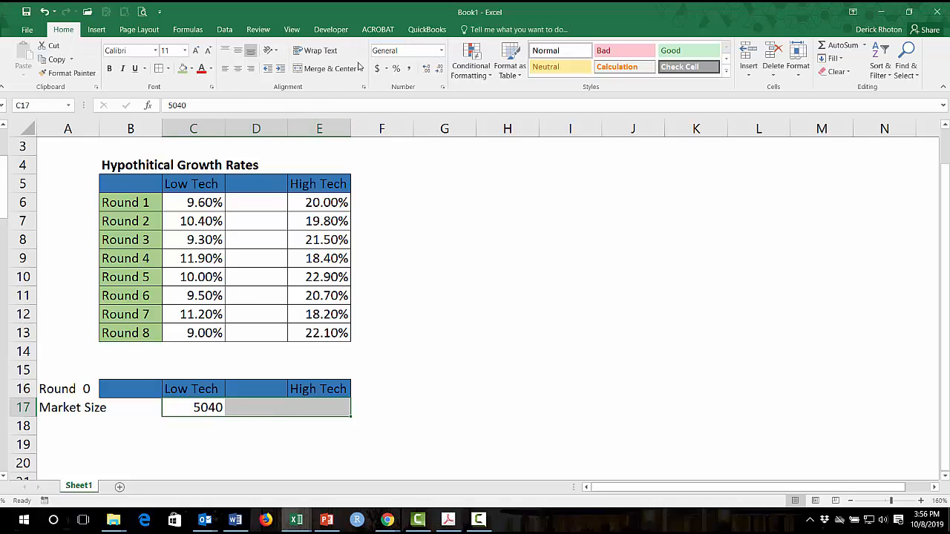
{"action": "left_click", "coordinate": [410, 69]}
{"action": "left_click", "coordinate": [437, 69]}
{"action": "left_click", "coordinate": [437, 69]}
{"action": "left_click", "coordinate": [325, 405]}
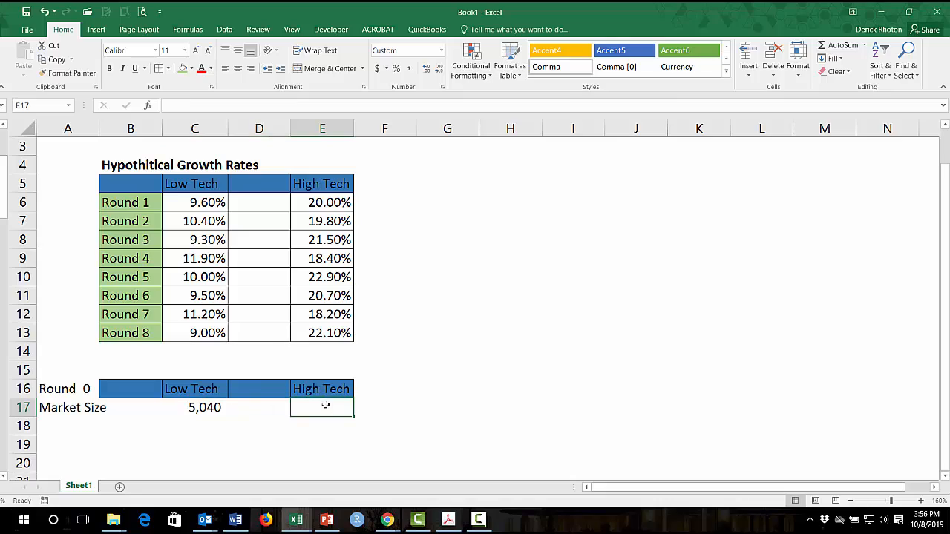
Look up the High Tech Total Industry Unit Demand in the Round 0 PDF and enter 2160 in cell E17
{"action": "key", "text": "alt+Tab"}
{"action": "scroll", "coordinate": [339, 401], "scroll_direction": "down", "scroll_amount": 15}
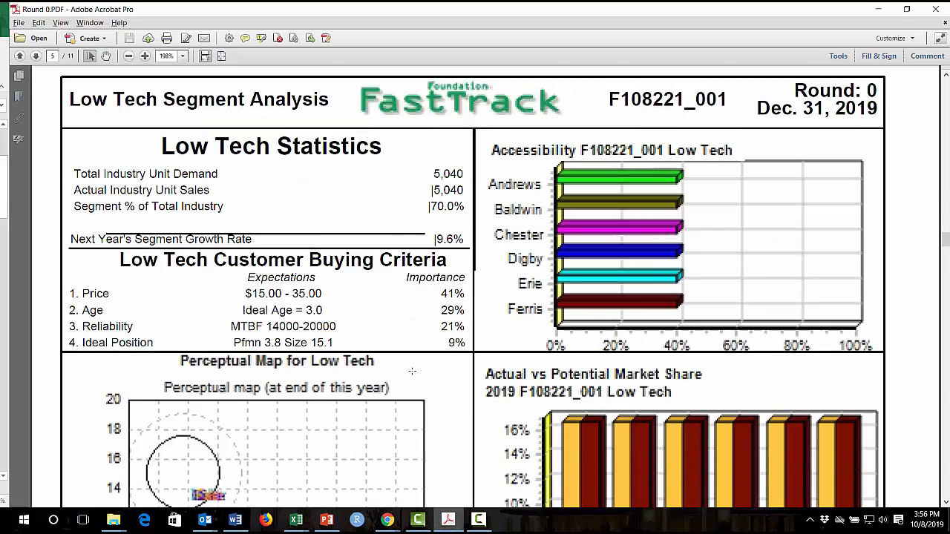
{"action": "scroll", "coordinate": [411, 371], "scroll_direction": "up", "scroll_amount": 4}
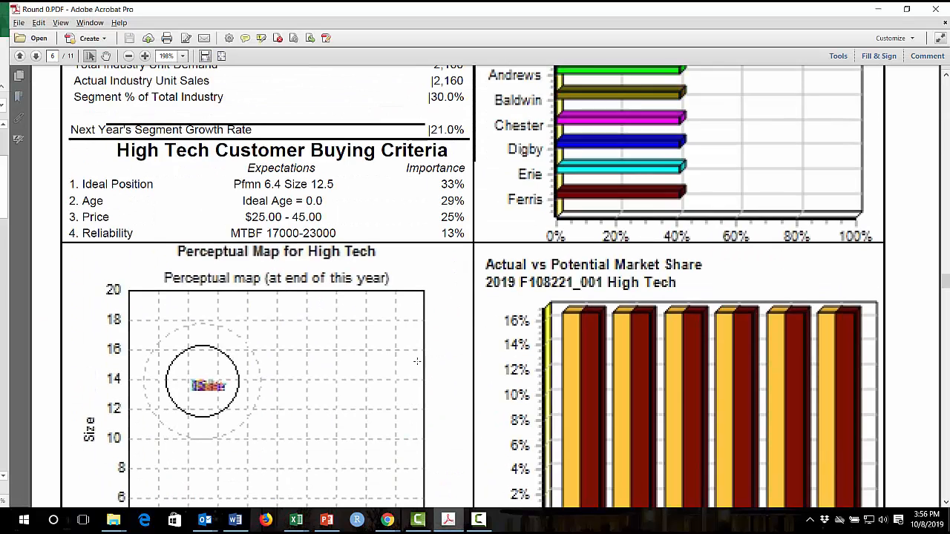
{"action": "key", "text": "alt+Tab"}
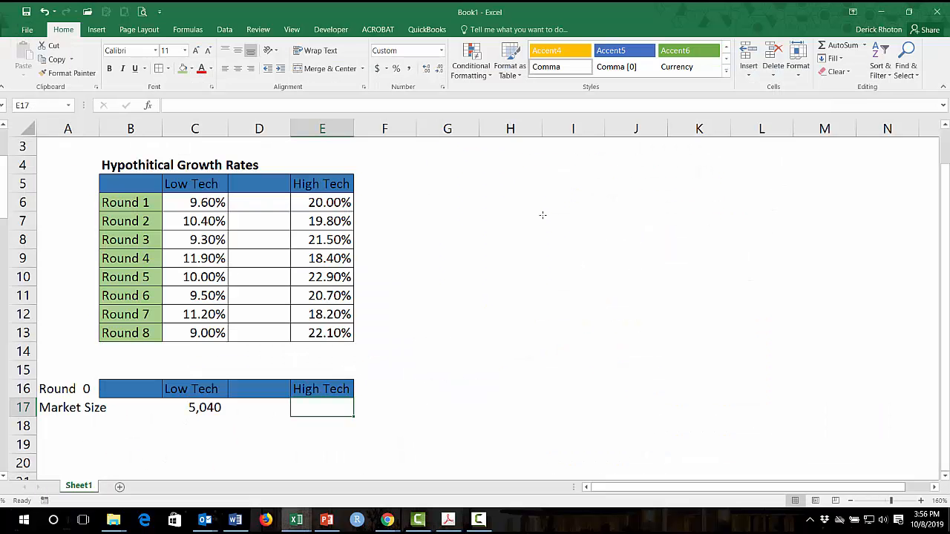
{"action": "type", "text": "2,"}
{"action": "type", "text": "160"}
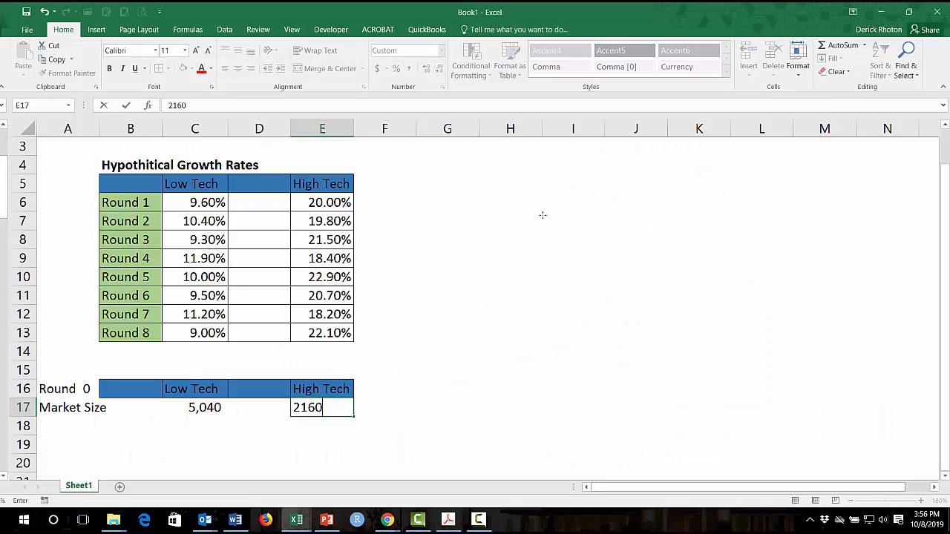
{"action": "key", "text": "Return"}
{"action": "key", "text": "Up"}
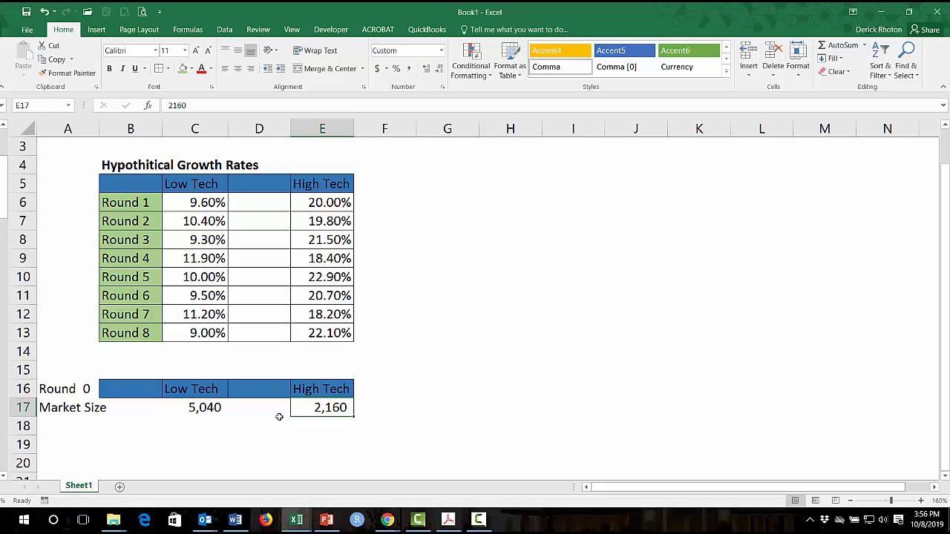
Enter the row label "Growth Rate" in cell A18
{"action": "left_click", "coordinate": [73, 422]}
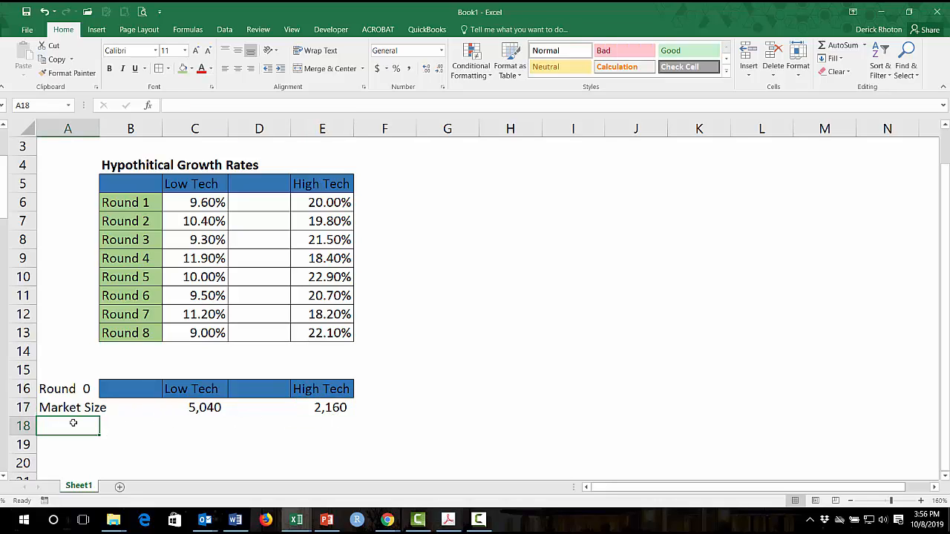
{"action": "type", "text": "Growth"}
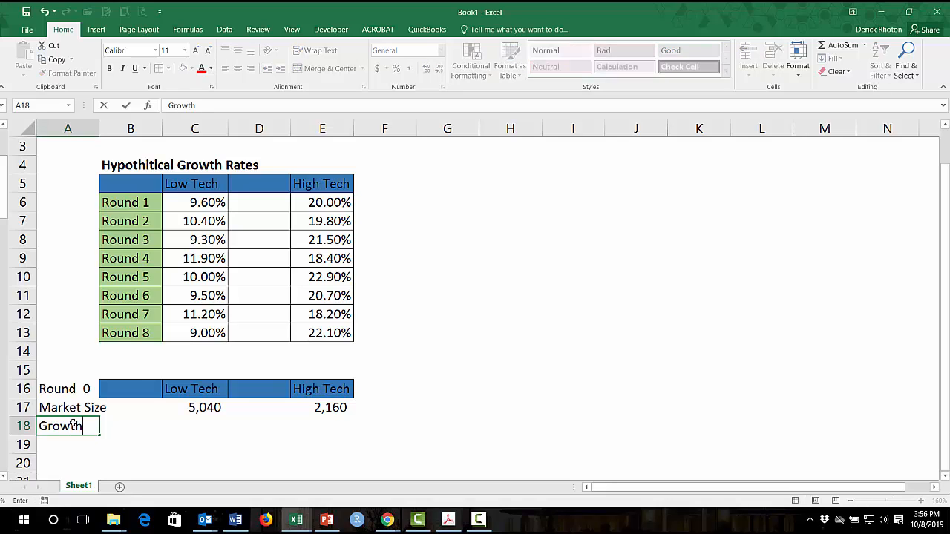
{"action": "type", "text": " Rate"}
{"action": "key", "text": "Return"}
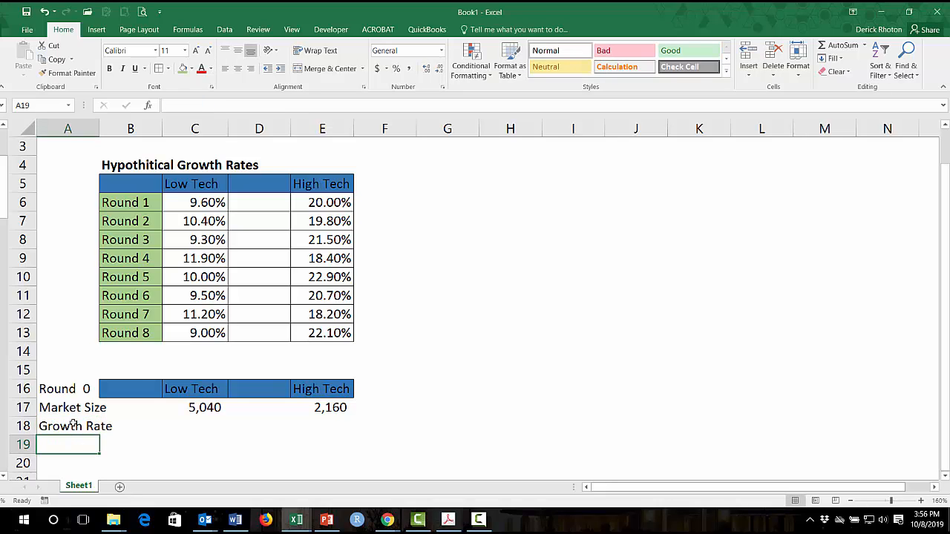
Enter 0 as the Low Tech growth rate in cell C18 and format it as a percentage with one decimal place
{"action": "key", "text": "Up"}
{"action": "key", "text": "Right"}
{"action": "key", "text": "Right"}
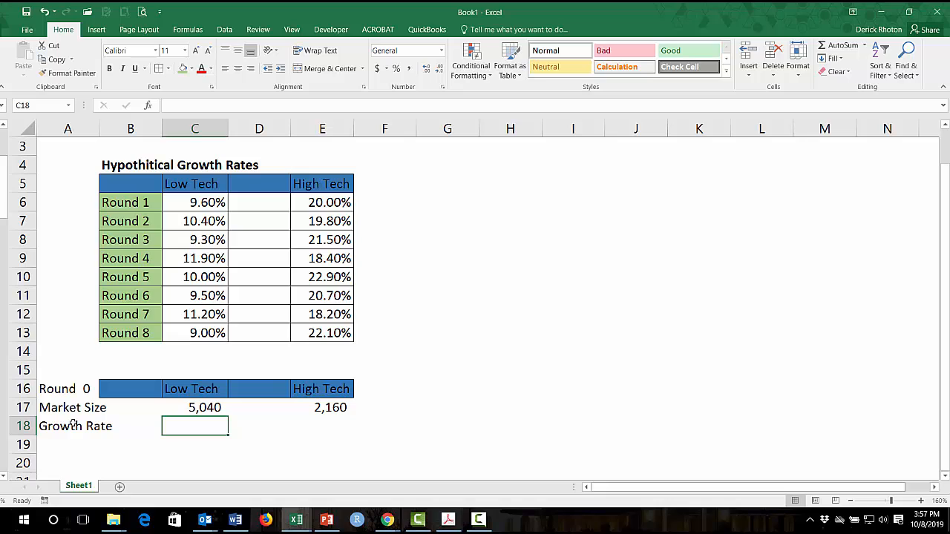
{"action": "scroll", "coordinate": [75, 419], "scroll_direction": "up", "scroll_amount": 1}
{"action": "scroll", "coordinate": [207, 339], "scroll_direction": "down", "scroll_amount": 1}
{"action": "type", "text": "0"}
{"action": "key", "text": "Return"}
{"action": "key", "text": "Up"}
{"action": "left_click", "coordinate": [396, 69]}
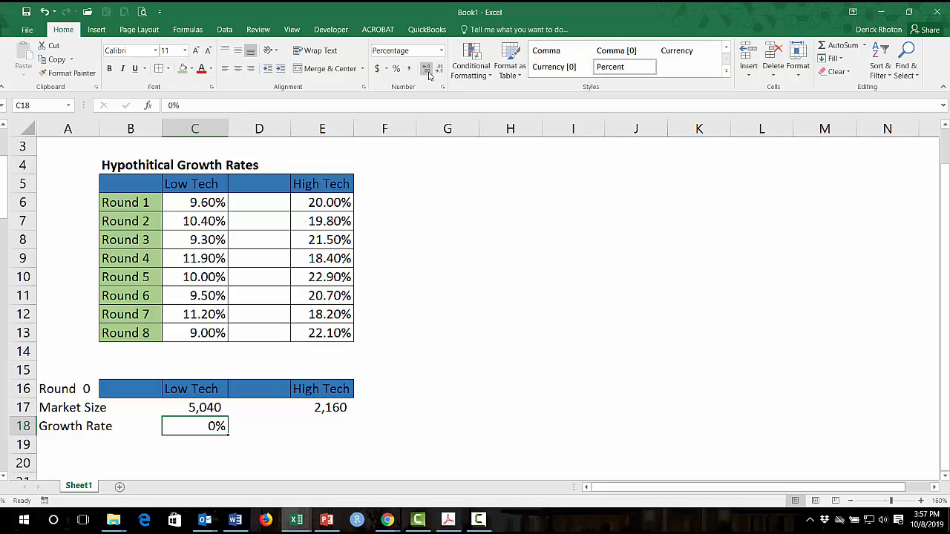
{"action": "left_click", "coordinate": [427, 69]}
{"action": "left_click", "coordinate": [427, 69]}
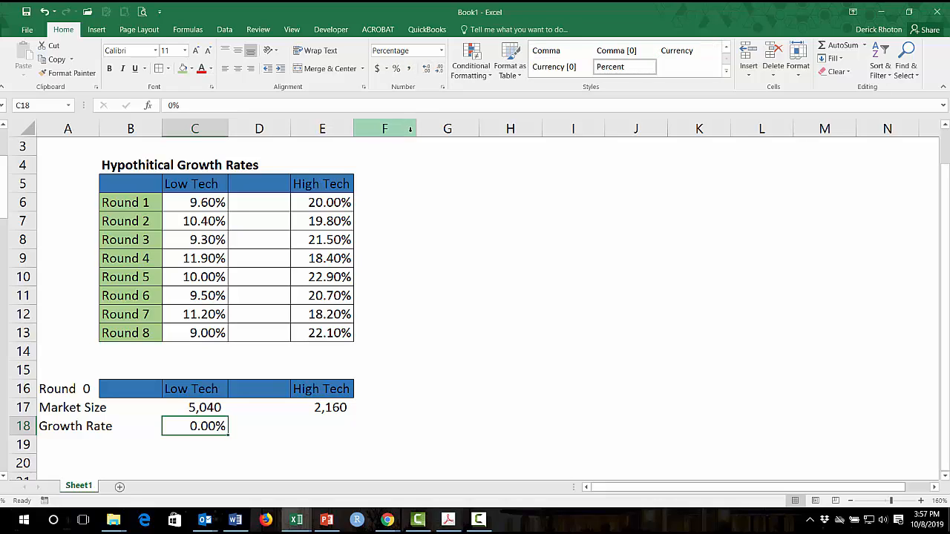
{"action": "left_click", "coordinate": [439, 69]}
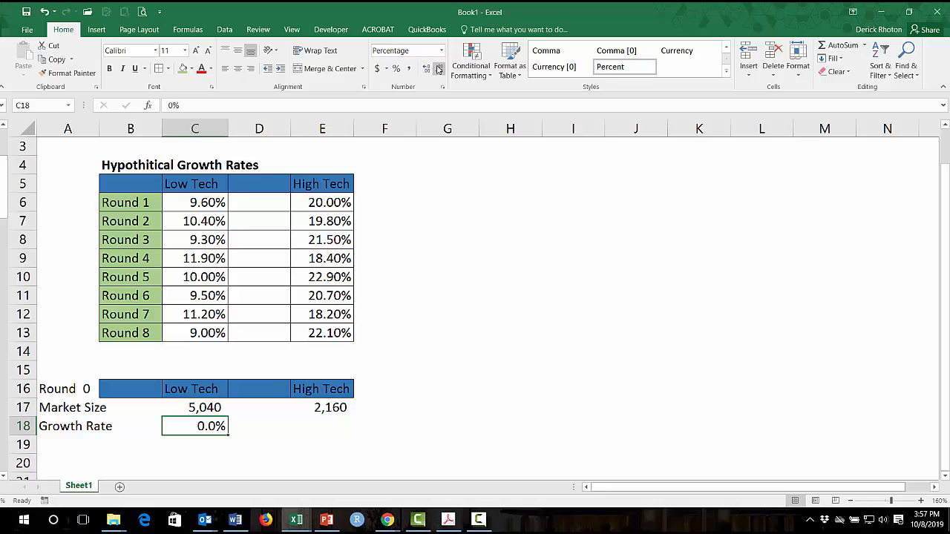
Copy the Low Tech growth rate from C18 to the High Tech cell E18
{"action": "key", "text": "ctrl+c"}
{"action": "key", "text": "Right"}
{"action": "key", "text": "Right"}
{"action": "key", "text": "ctrl+v"}
Enter the row label "New Market Size" in cell A19
{"action": "key", "text": "Down"}
{"action": "key", "text": "Left"}
{"action": "key", "text": "Left"}
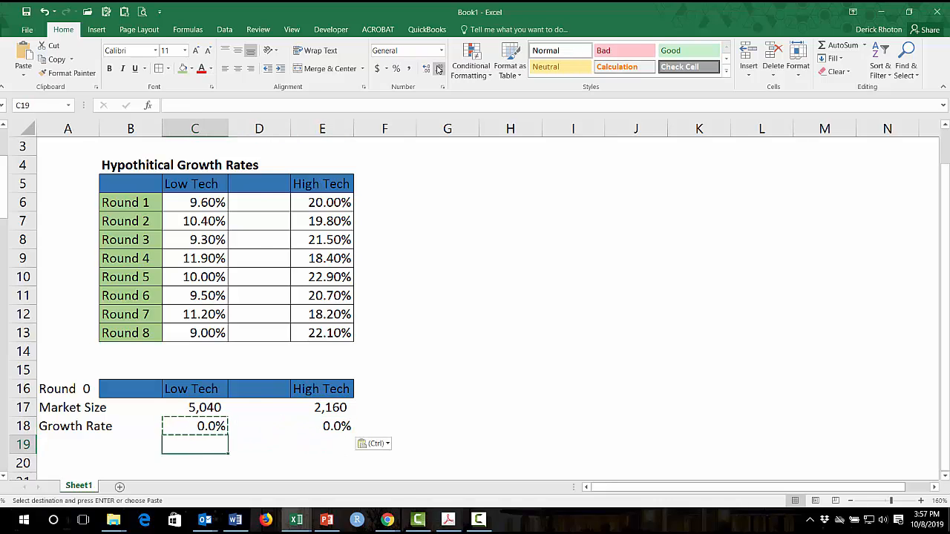
{"action": "key", "text": "Left"}
{"action": "key", "text": "Left"}
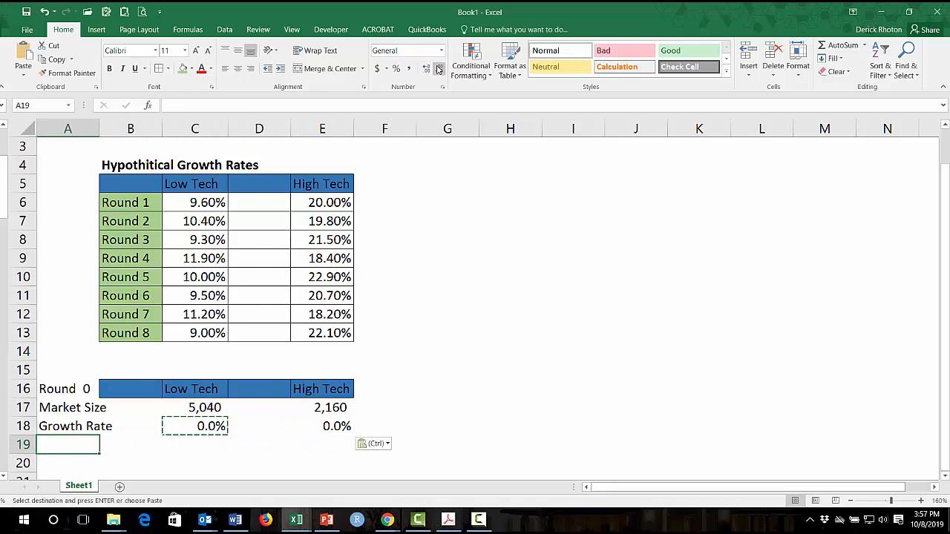
{"action": "type", "text": "New Market"}
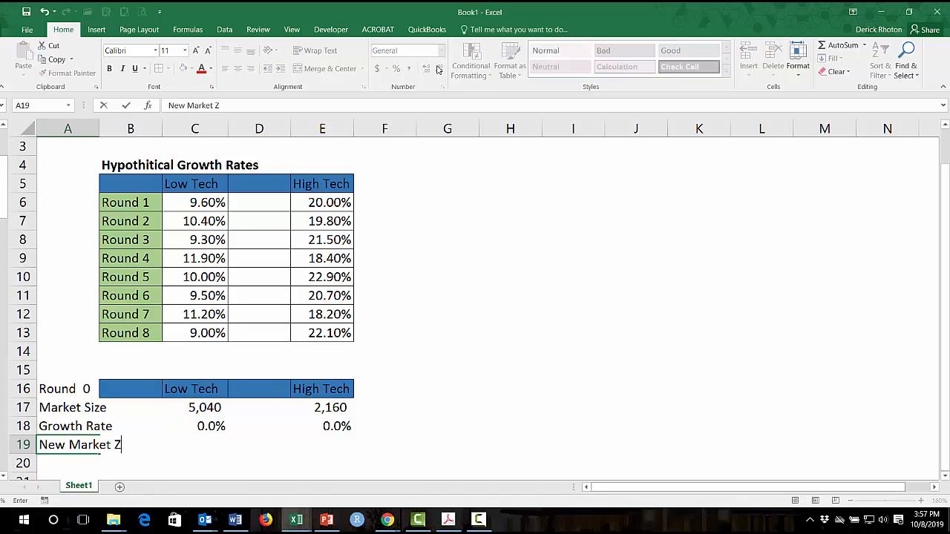
{"action": "type", "text": " Size"}
{"action": "key", "text": "Return"}
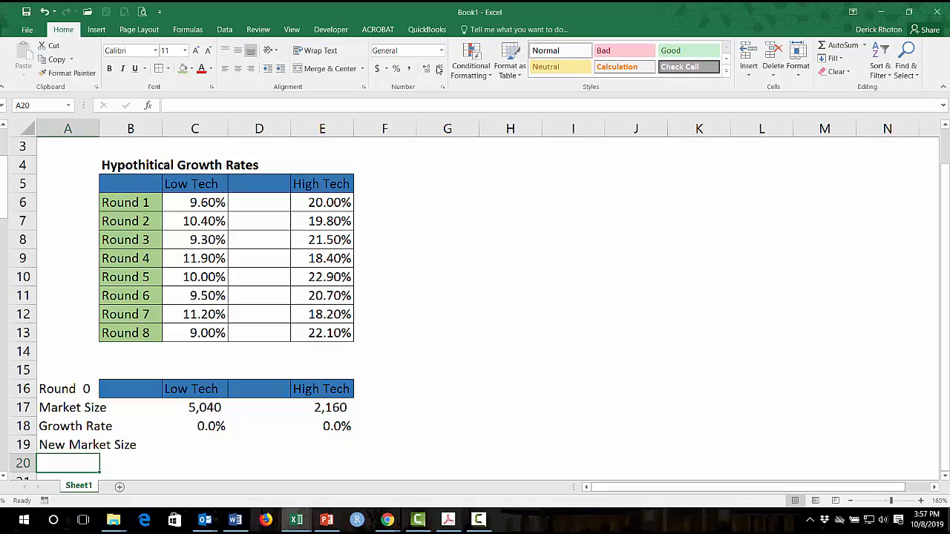
{"action": "key", "text": "Up"}
{"action": "key", "text": "Right"}
{"action": "key", "text": "Right"}
{"action": "type", "text": "+"}
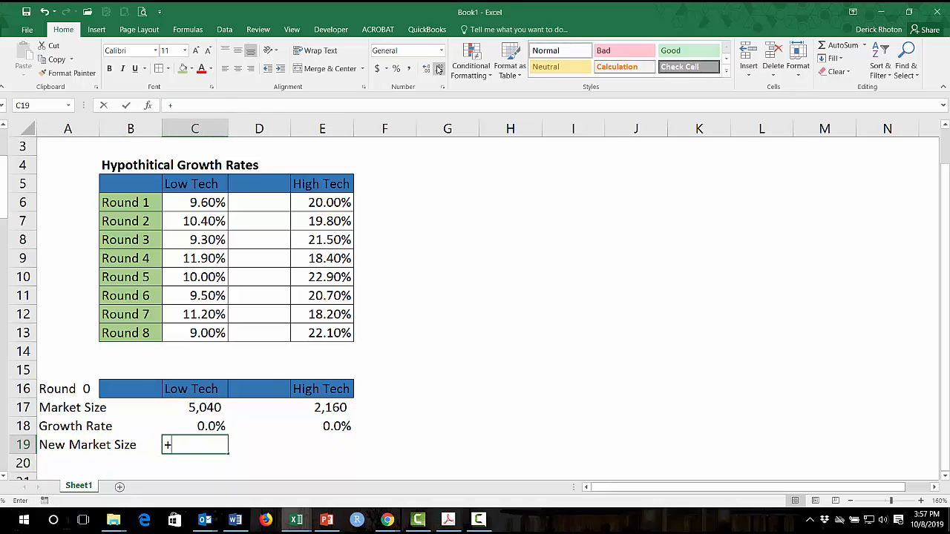
{"action": "key", "text": "Up"}
{"action": "key", "text": "Up"}
{"action": "type", "text": "*"}
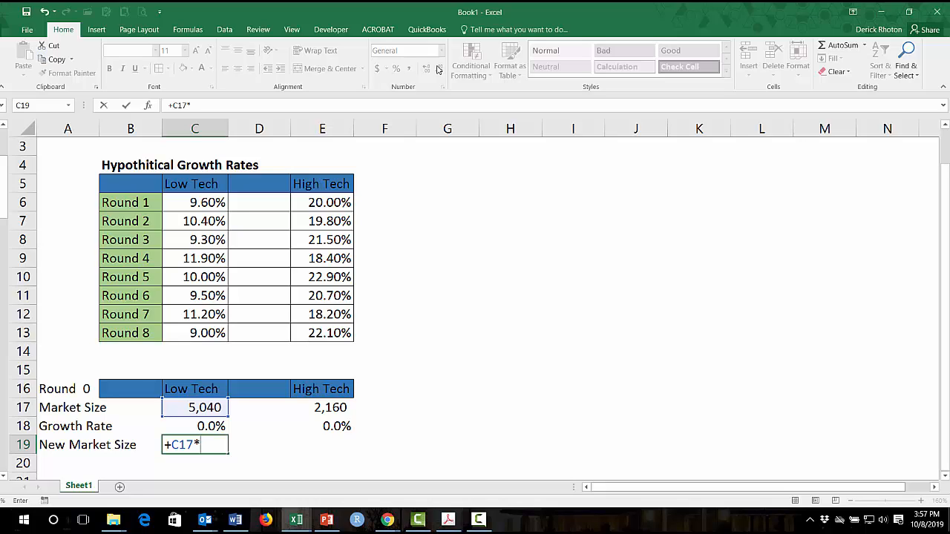
{"action": "type", "text": "(1+"}
{"action": "left_click", "coordinate": [205, 422]}
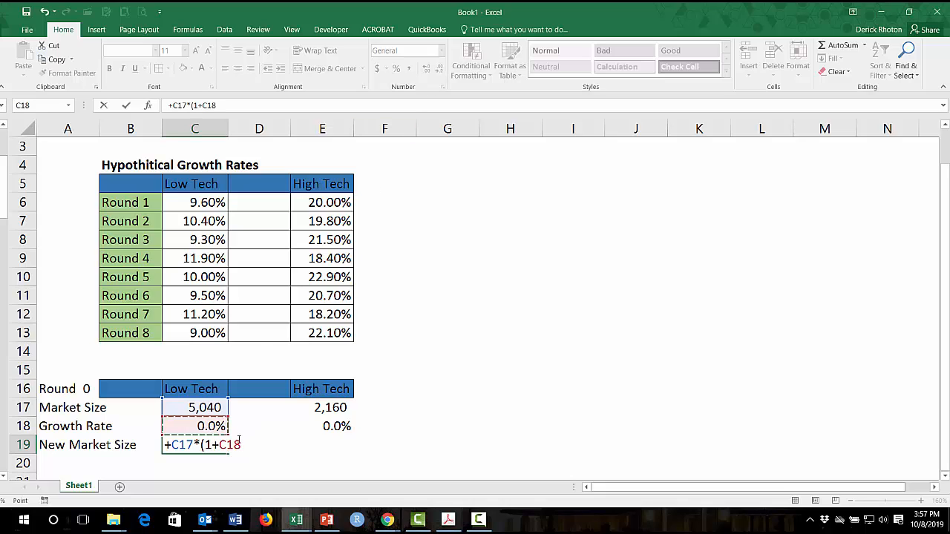
{"action": "key", "text": "Escape"}
{"action": "key", "text": "Up"}
{"action": "key", "text": "Down"}
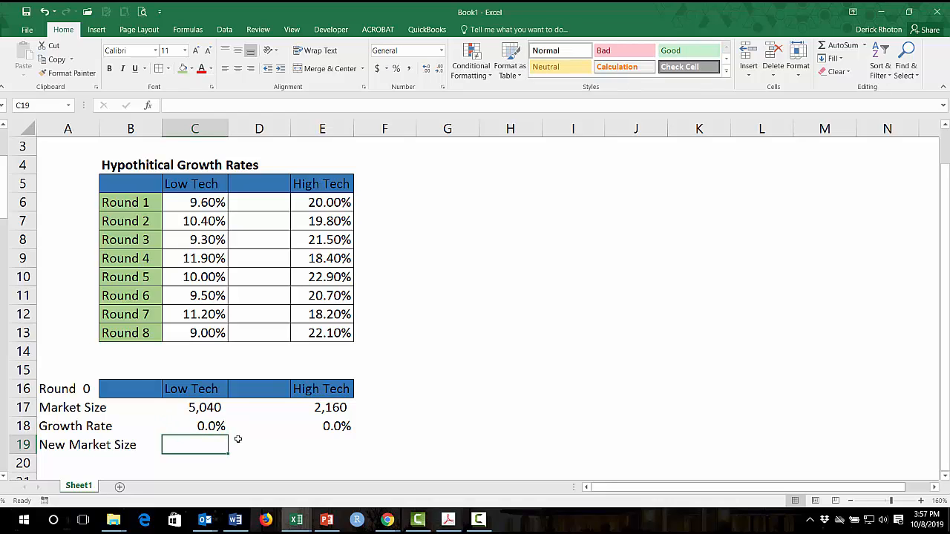
Enter the formula +C17 in cell C19 for the Low Tech new market size
{"action": "type", "text": "+"}
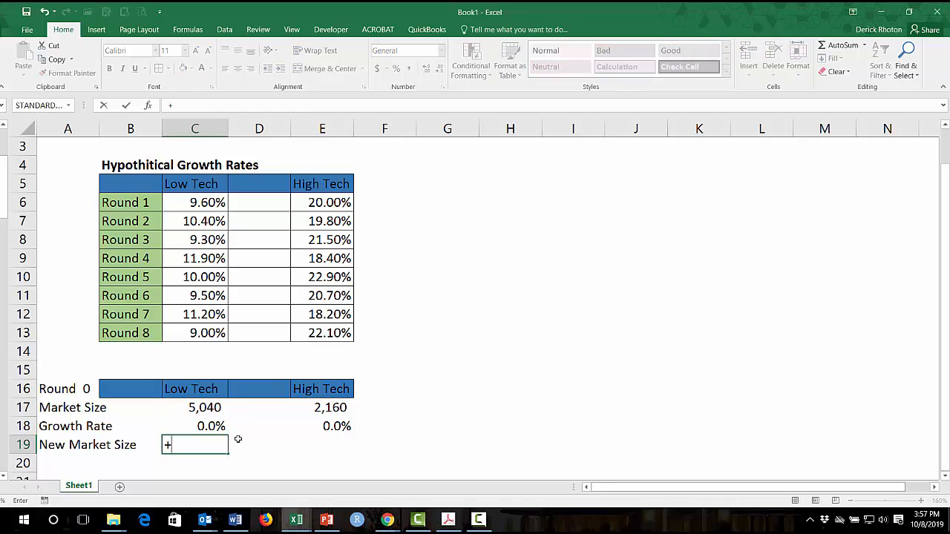
{"action": "key", "text": "Up"}
{"action": "key", "text": "Up"}
{"action": "key", "text": "Return"}
{"action": "key", "text": "Up"}
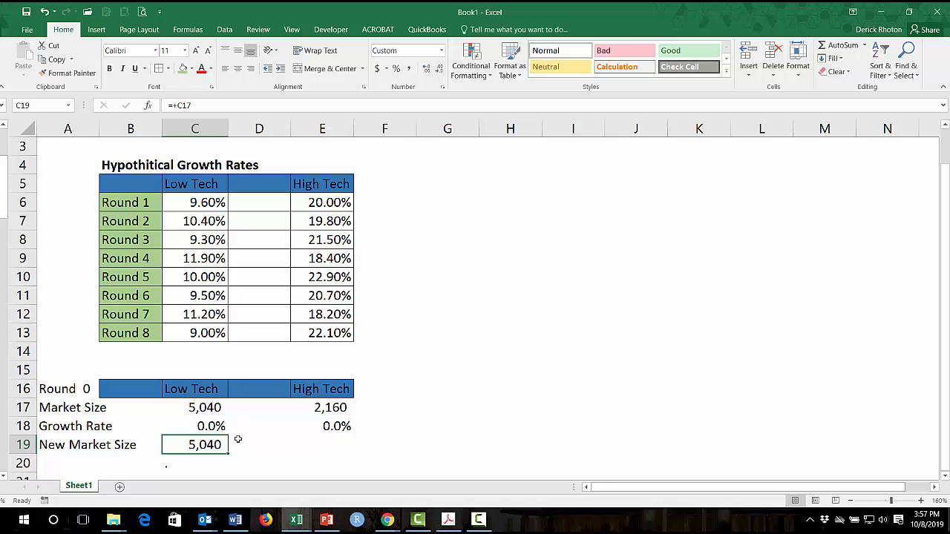
Copy the new market size formula from C19 to the High Tech cell E19
{"action": "key", "text": "ctrl+c"}
{"action": "key", "text": "Right"}
{"action": "key", "text": "Right"}
{"action": "key", "text": "ctrl+v"}
{"action": "key", "text": "Left"}
{"action": "key", "text": "Left"}
{"action": "key", "text": "Left"}
{"action": "key", "text": "Left"}
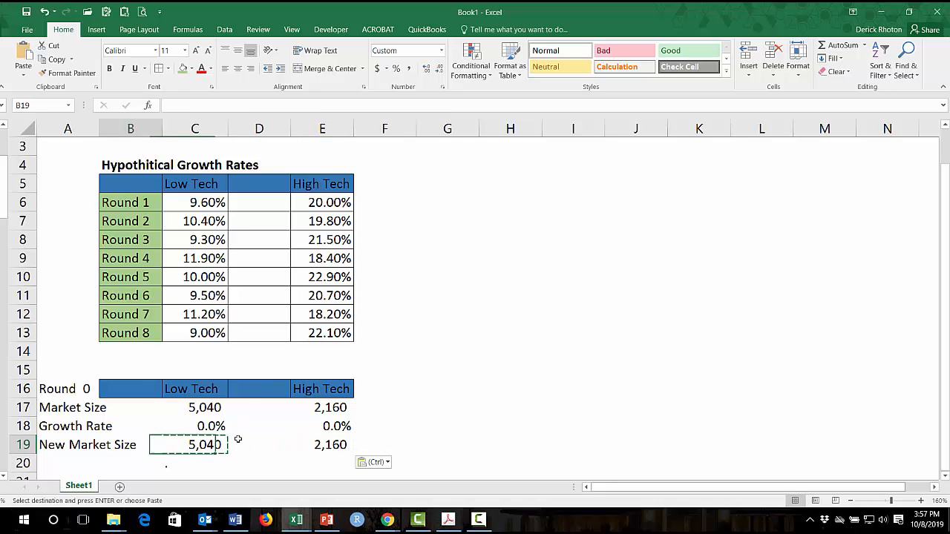
{"action": "key", "text": "Up"}
{"action": "key", "text": "Up"}
{"action": "key", "text": "Up"}
{"action": "key", "text": "Escape"}
Enter the heading "Product" in cell A21
{"action": "key", "text": "Down"}
{"action": "key", "text": "Down"}
{"action": "key", "text": "Down"}
{"action": "key", "text": "Down"}
{"action": "key", "text": "Down"}
{"action": "key", "text": "Down"}
{"action": "key", "text": "Down"}
{"action": "key", "text": "Down"}
{"action": "key", "text": "Down"}
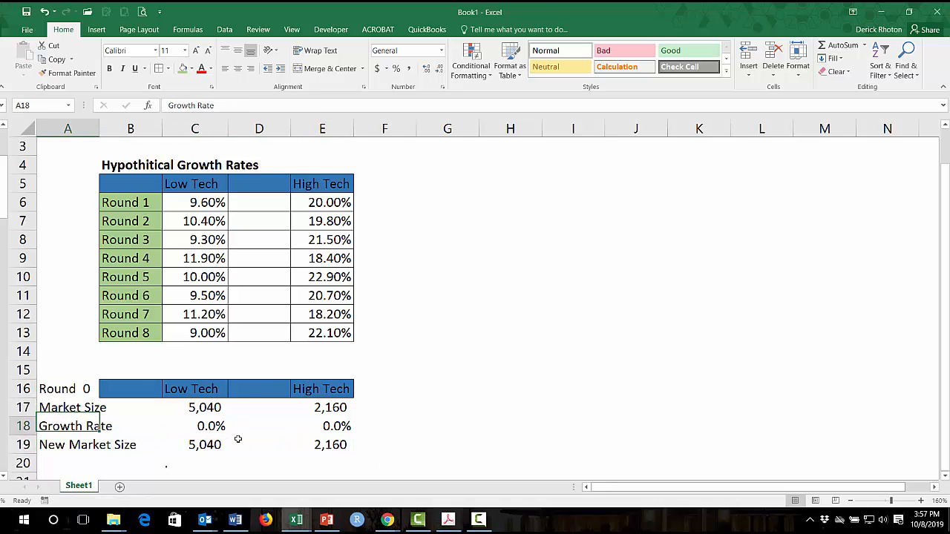
{"action": "key", "text": "Up"}
{"action": "key", "text": "Up"}
{"action": "key", "text": "Up"}
{"action": "key", "text": "Up"}
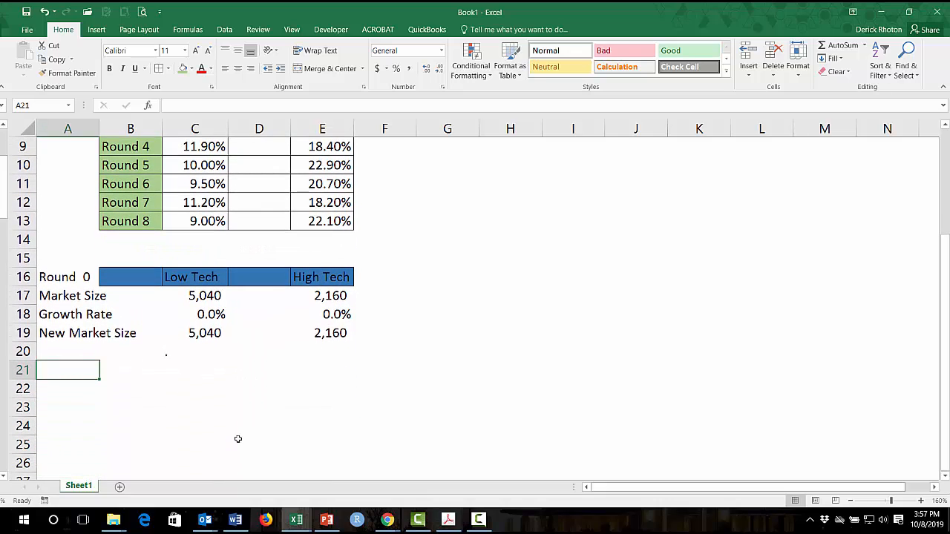
{"action": "type", "text": "Product"}
{"action": "key", "text": "Return"}
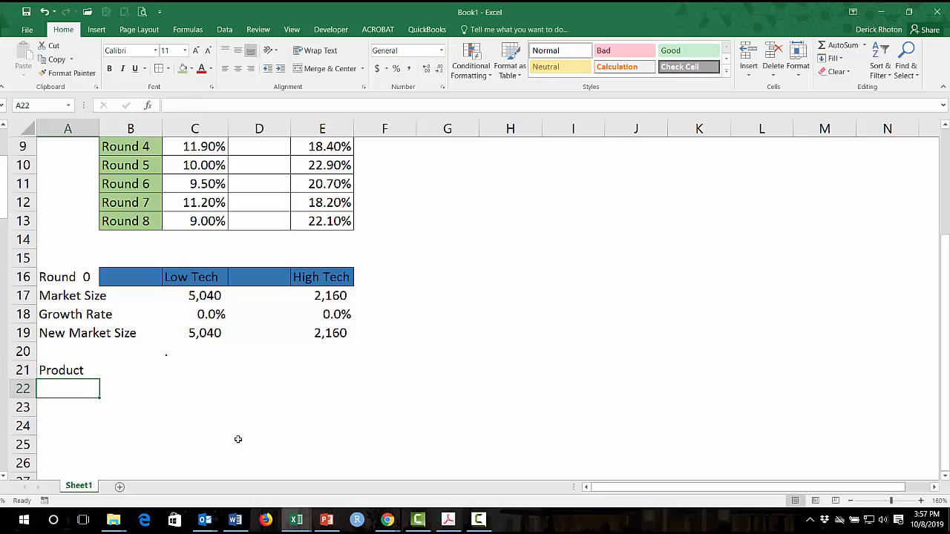
List the products Able, Ace and Arrow in cells A22 to A24
{"action": "key", "text": "Up"}
{"action": "key", "text": "Right"}
{"action": "key", "text": "Right"}
{"action": "key", "text": "Left"}
{"action": "key", "text": "Left"}
{"action": "key", "text": "Down"}
{"action": "type", "text": "Able"}
{"action": "key", "text": "Return"}
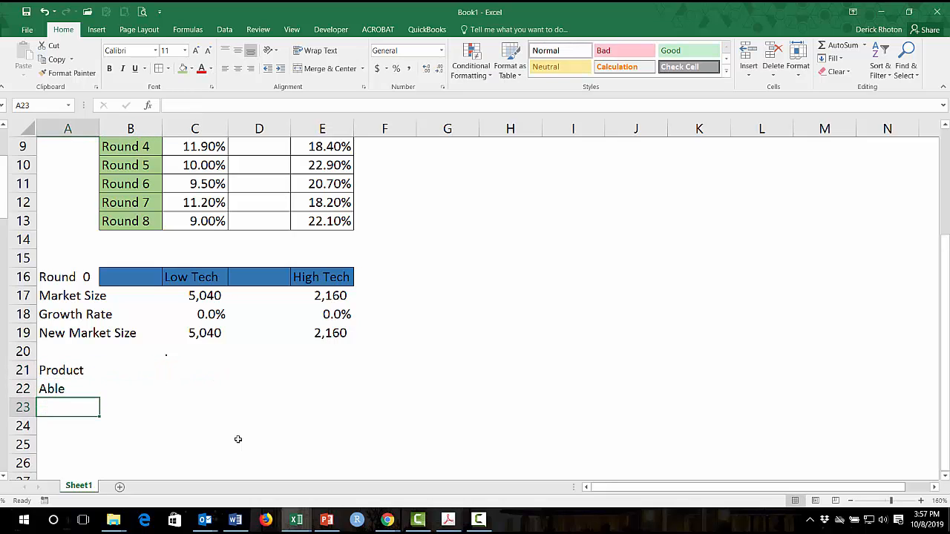
{"action": "type", "text": "Ace"}
{"action": "key", "text": "Return"}
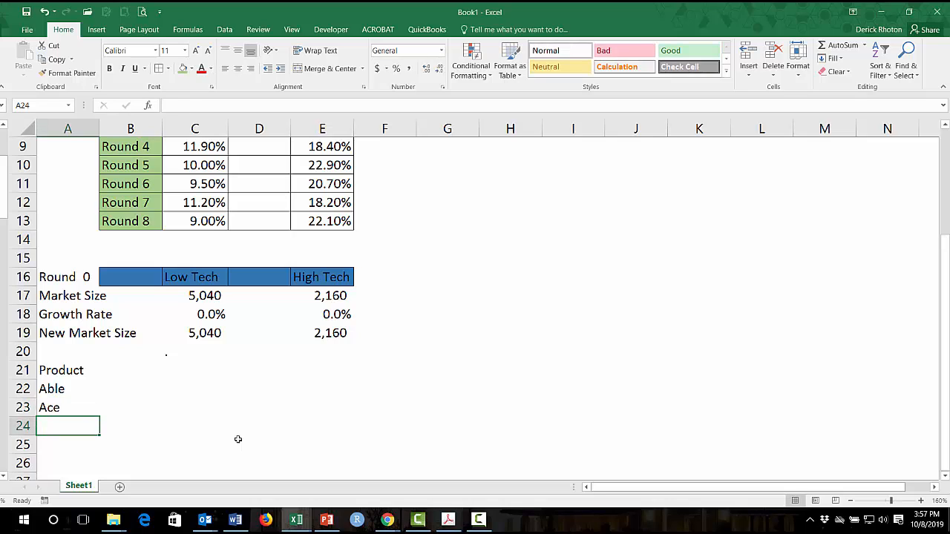
{"action": "key", "text": "alt+Tab"}
{"action": "scroll", "coordinate": [4, 297], "scroll_direction": "down", "scroll_amount": 1}
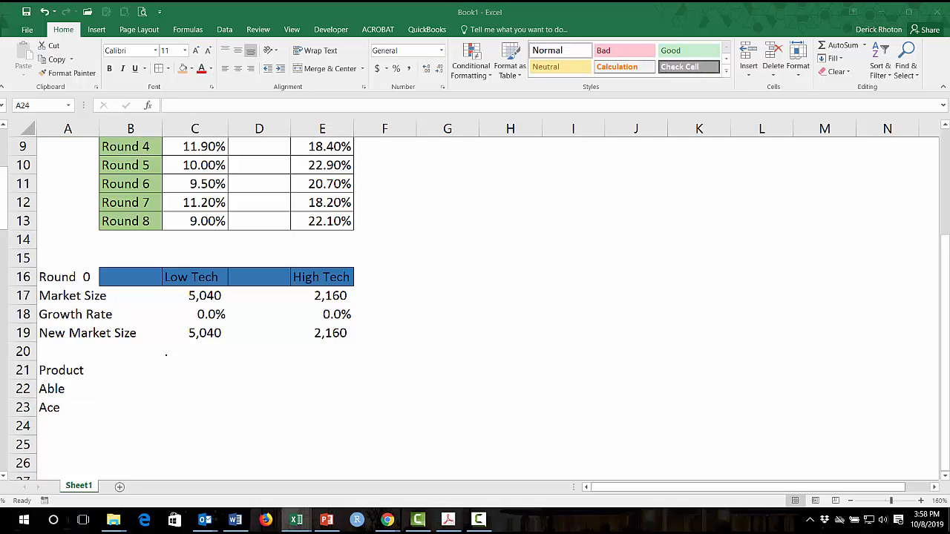
{"action": "left_click", "coordinate": [56, 421]}
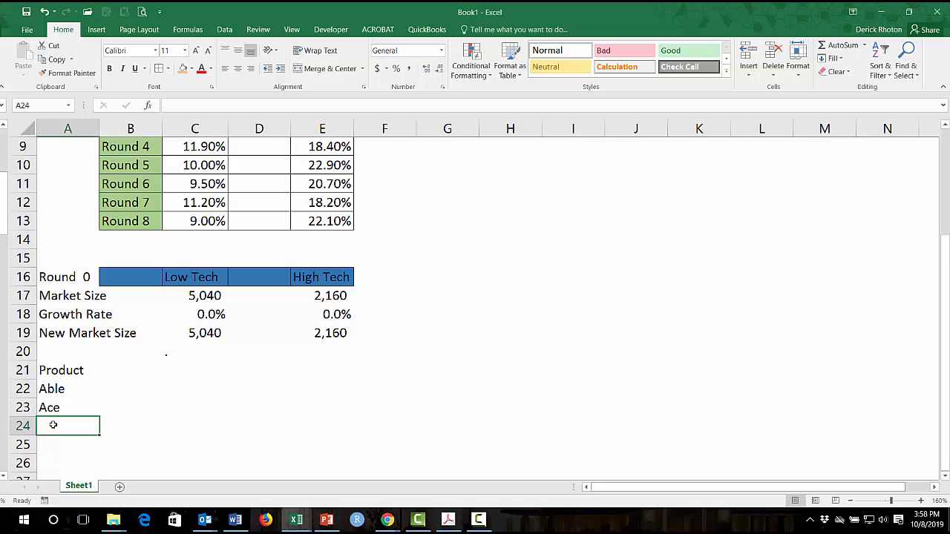
{"action": "type", "text": "Arrow"}
{"action": "key", "text": "Return"}
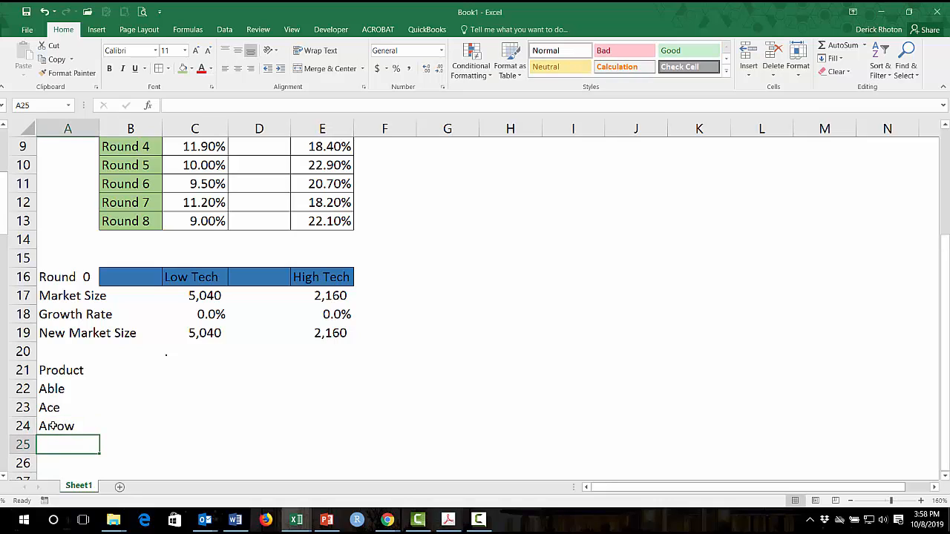
Enter the heading "Est. Market Share" in cell B21 beside Product
{"action": "key", "text": "Up"}
{"action": "key", "text": "Up"}
{"action": "key", "text": "Up"}
{"action": "key", "text": "Up"}
{"action": "key", "text": "Right"}
{"action": "key", "text": "Right"}
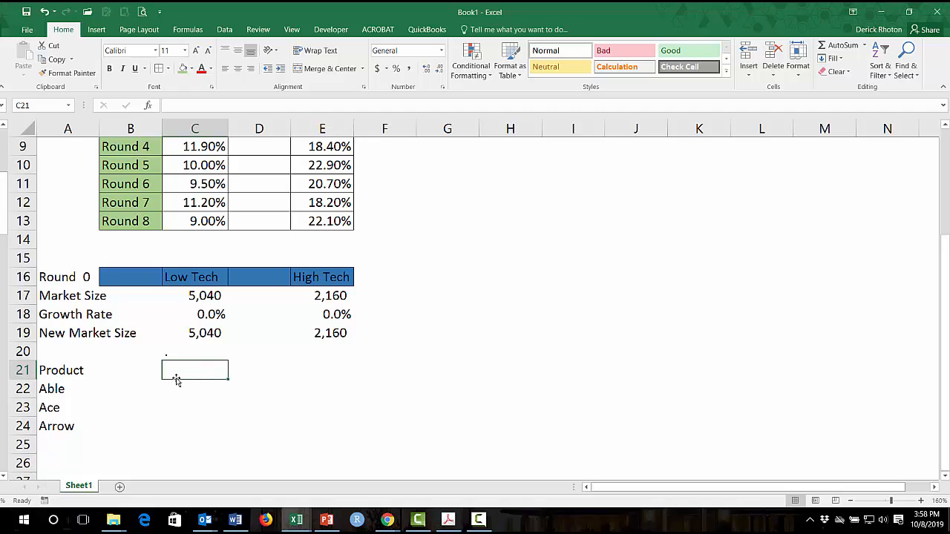
{"action": "mouse_move", "coordinate": [179, 373]}
{"action": "left_mouse_down"}
{"action": "mouse_move", "coordinate": [312, 373]}
{"action": "mouse_move", "coordinate": [325, 431]}
{"action": "left_mouse_up"}
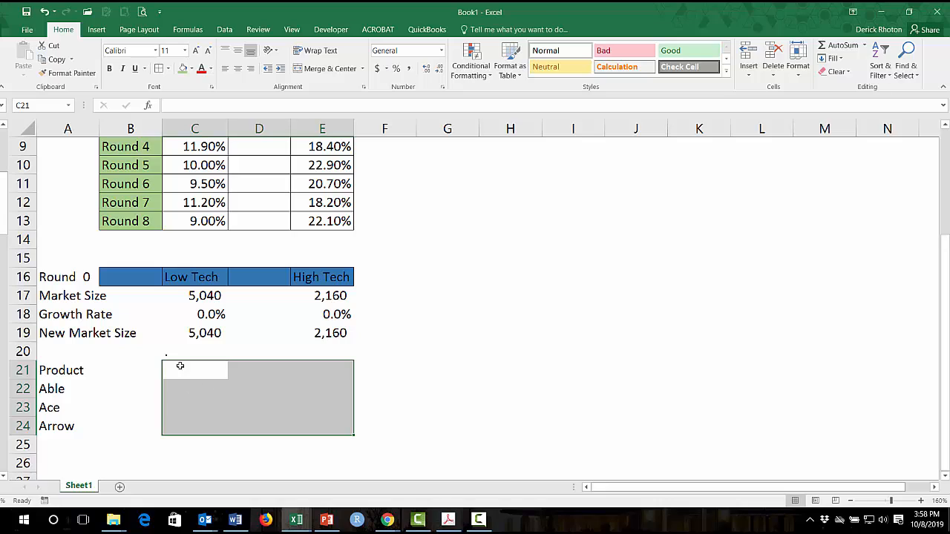
{"action": "left_click", "coordinate": [141, 369]}
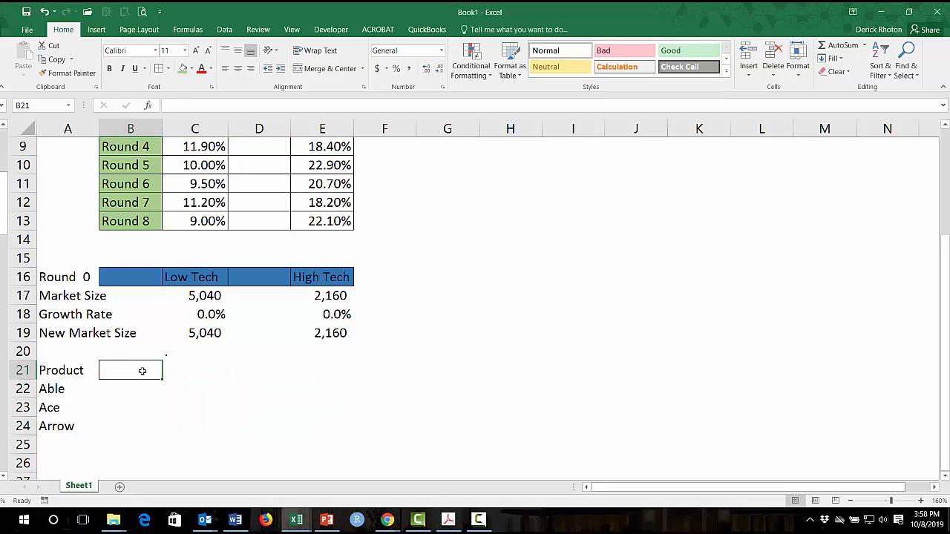
{"action": "type", "text": "Est"}
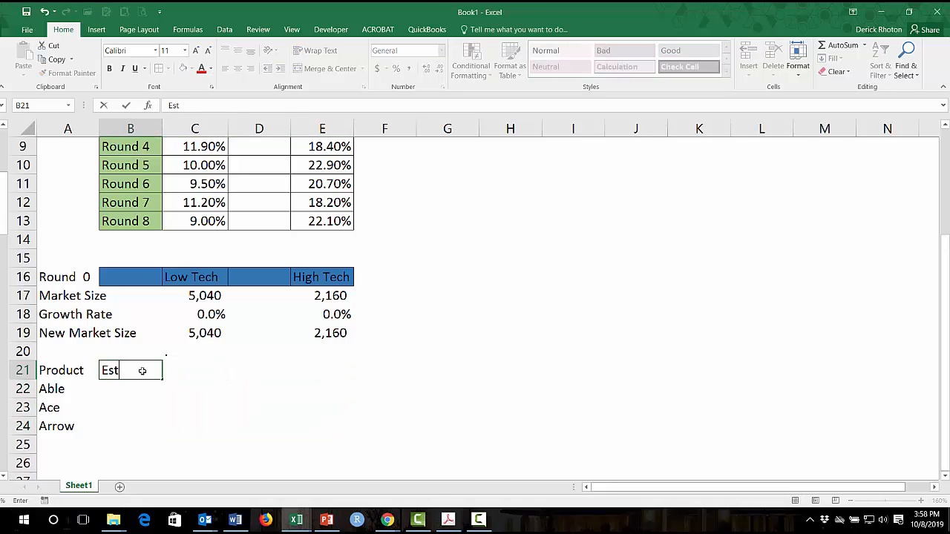
{"action": "type", "text": ". Market"}
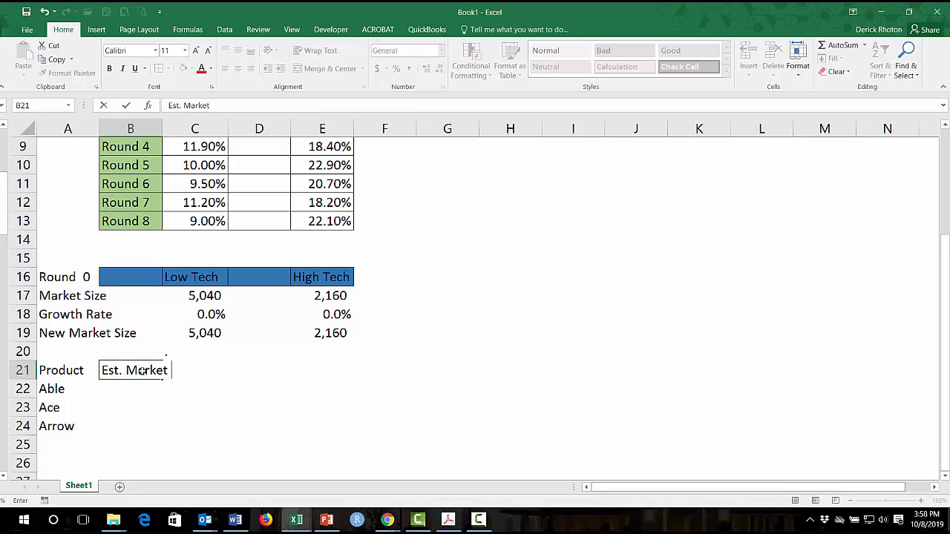
{"action": "type", "text": " Share"}
{"action": "key", "text": "Return"}
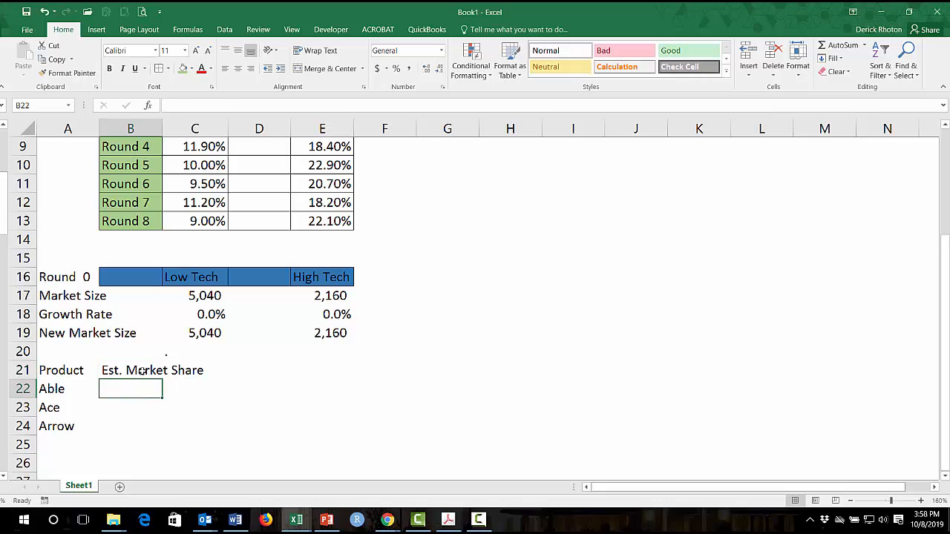
Widen column B slightly and reduce the font size of the B21 heading to 9
{"action": "left_click", "coordinate": [141, 371]}
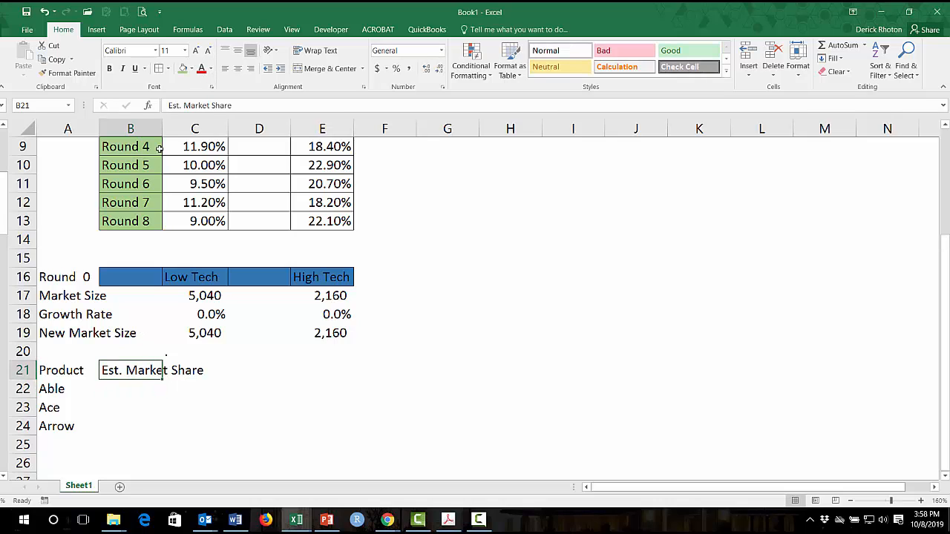
{"action": "left_click_drag", "start_coordinate": [162, 129], "coordinate": [179, 129]}
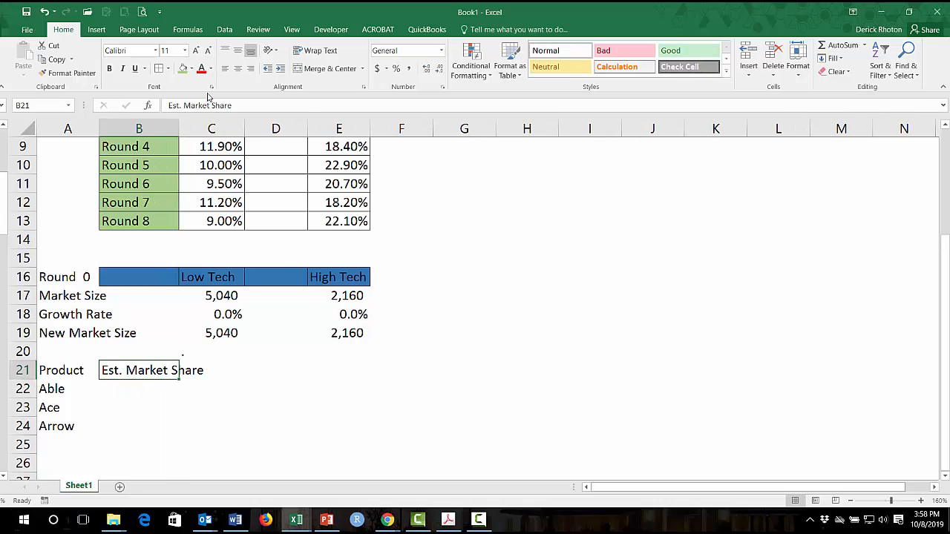
{"action": "left_click", "coordinate": [208, 51]}
{"action": "left_click", "coordinate": [209, 51]}
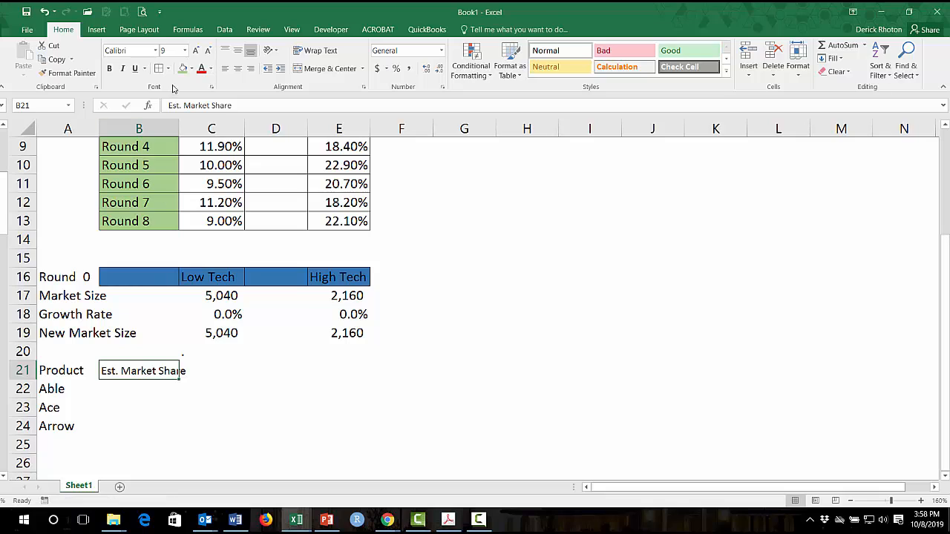
Shorten the heading in B21 to "Est. Mark. Share"
{"action": "left_click", "coordinate": [205, 105]}
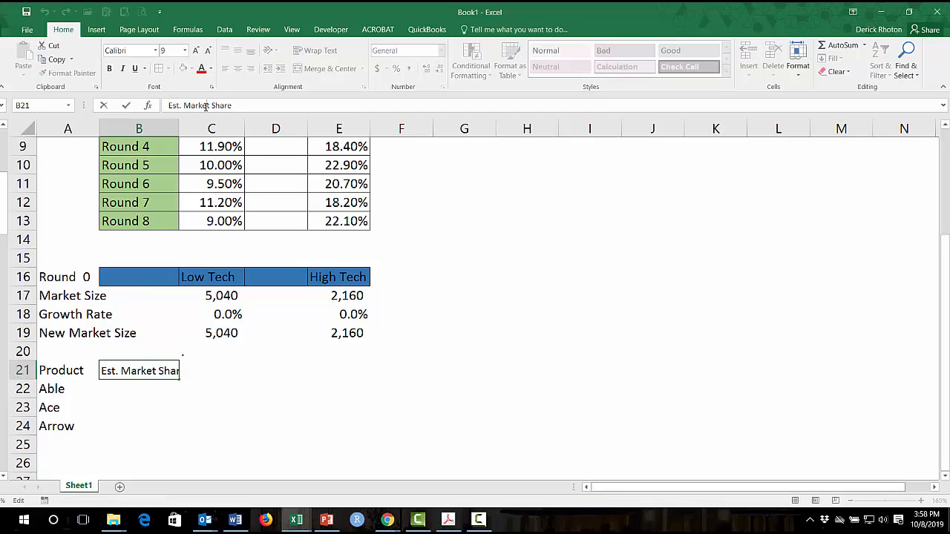
{"action": "key", "text": "BackSpace"}
{"action": "key", "text": "BackSpace"}
{"action": "type", "text": "."}
{"action": "key", "text": "Return"}
{"action": "key", "text": "Up"}
Enter the heading "Units" in cell C21
{"action": "key", "text": "Right"}
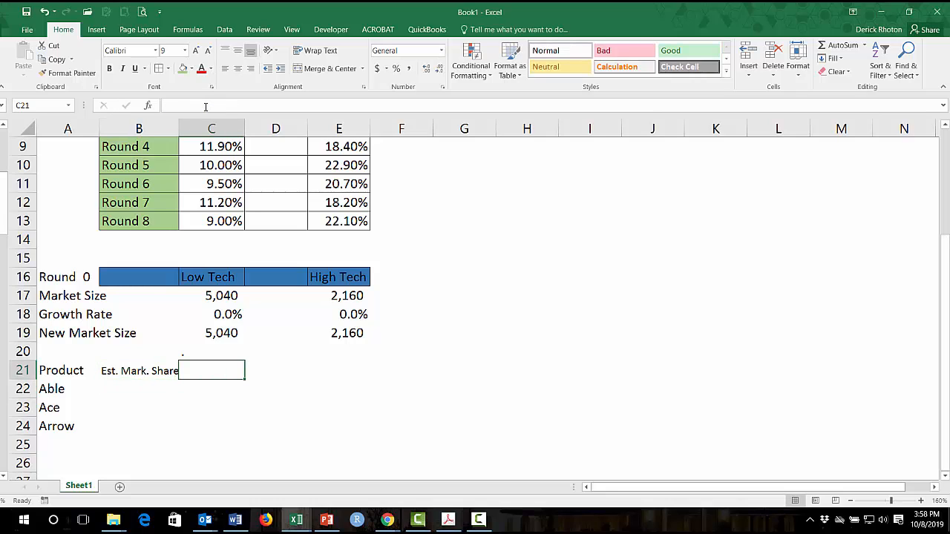
{"action": "type", "text": "Unit"}
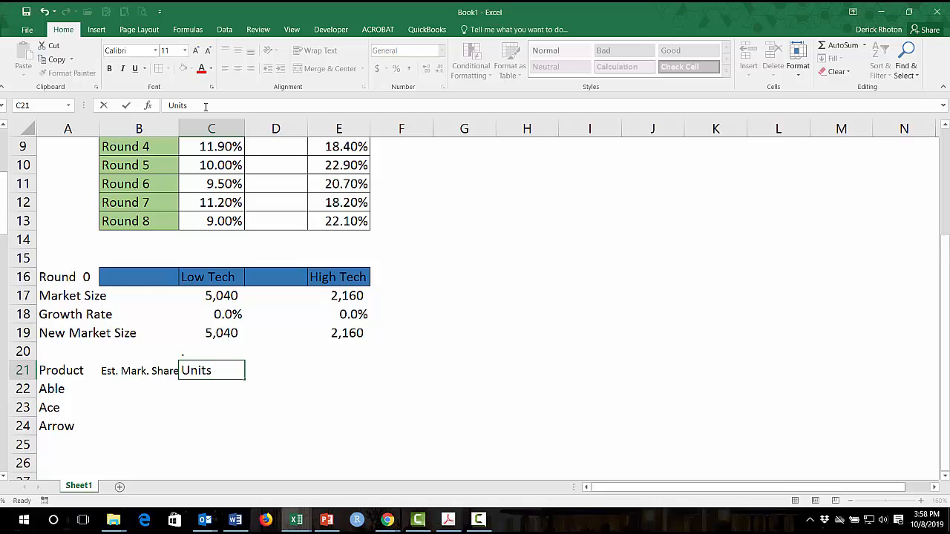
{"action": "type", "text": "s"}
{"action": "key", "text": "Return"}
Copy cell B21 onto C21 to match its font size, and re-enter "Units" as the C21 heading
{"action": "key", "text": "Up"}
{"action": "key", "text": "Left"}
{"action": "key", "text": "ctrl+c"}
{"action": "key", "text": "Right"}
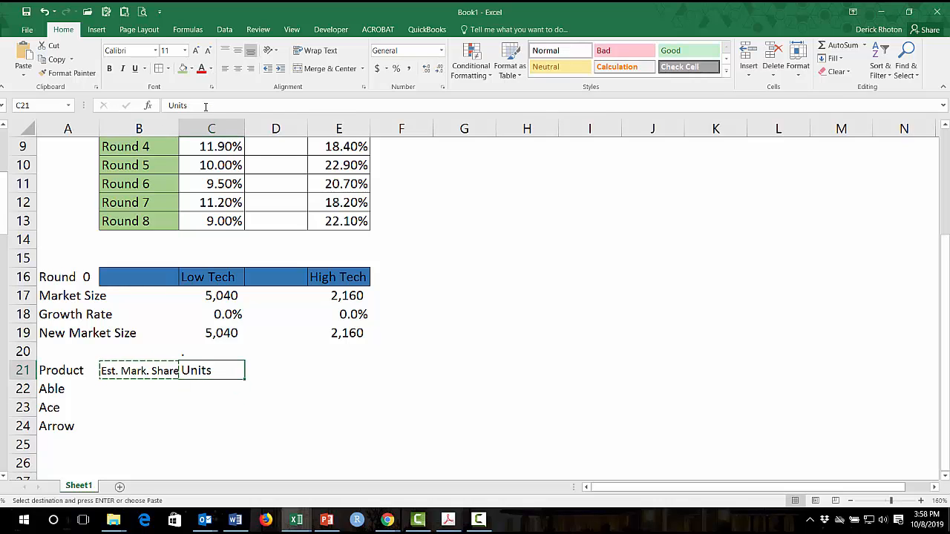
{"action": "key", "text": "ctrl+v"}
{"action": "type", "text": "Units"}
{"action": "key", "text": "Return"}
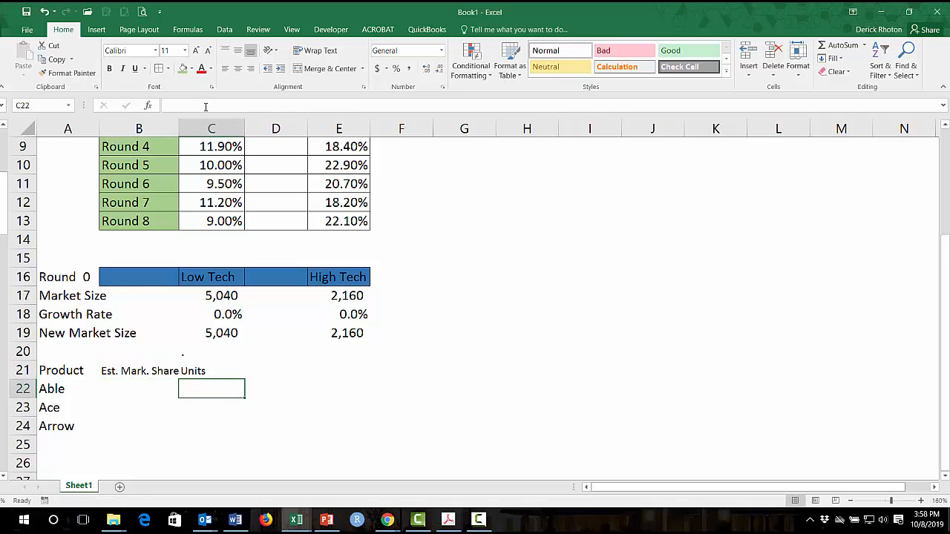
{"action": "key", "text": "Up"}
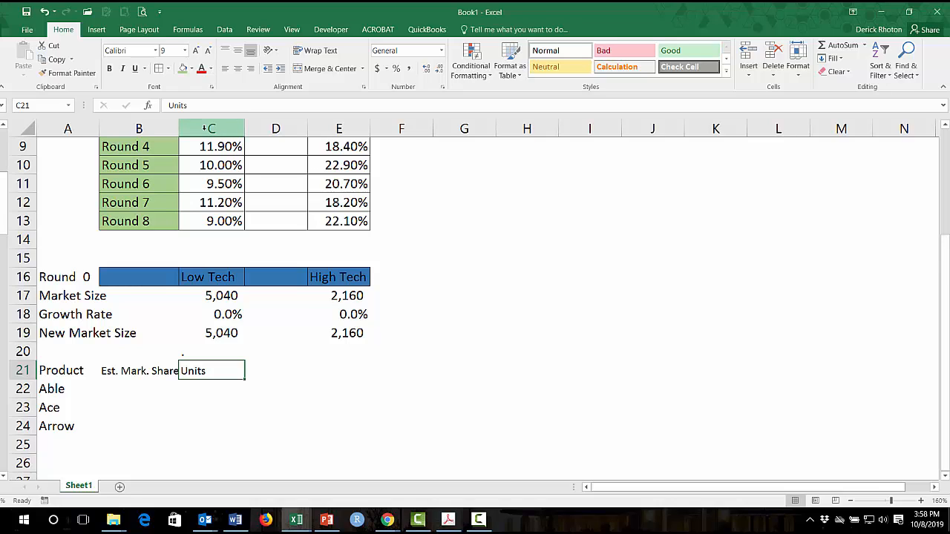
Enter the heading "Low Tech" in cell B20 above Est. Mark. Share
{"action": "left_click", "coordinate": [167, 365]}
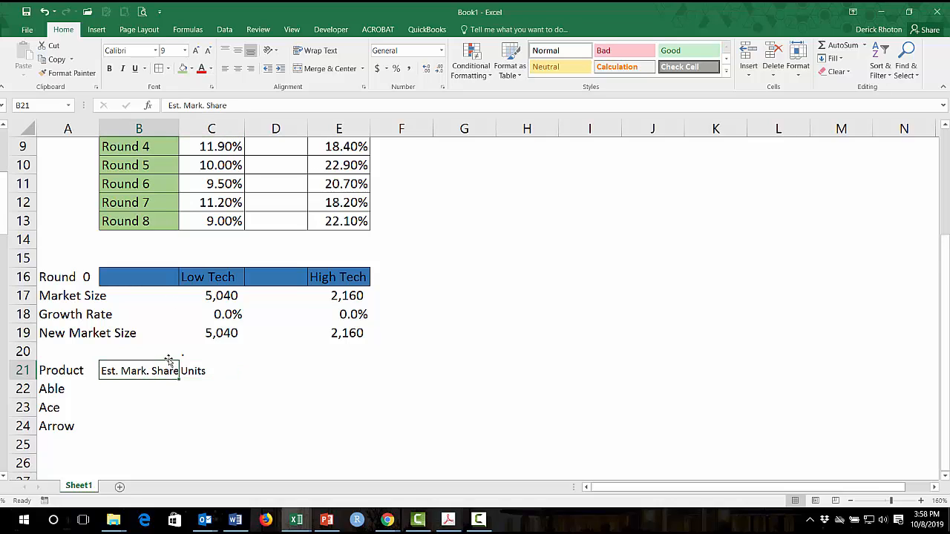
{"action": "left_click", "coordinate": [169, 354]}
{"action": "type", "text": "Low Tech"}
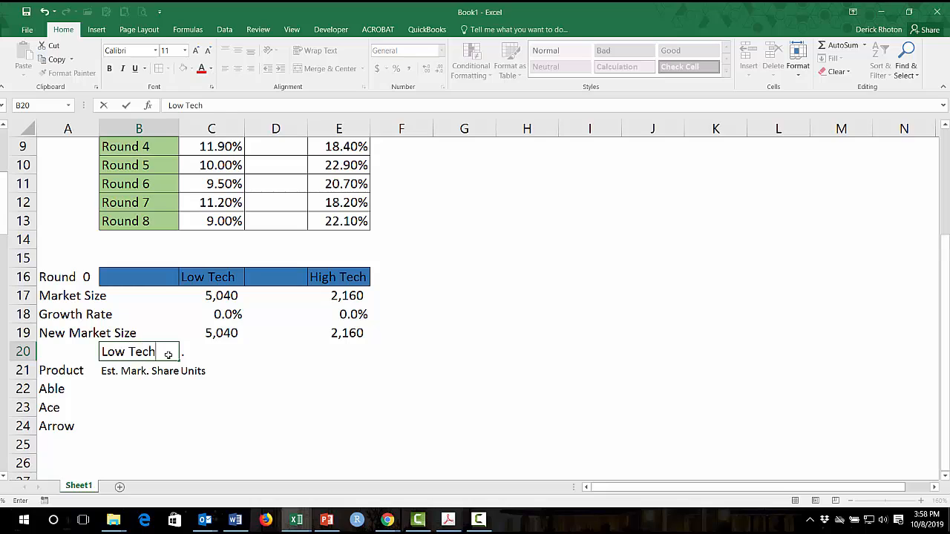
{"action": "key", "text": "Return"}
Copy the Low Tech heading block B20:C21 to the two columns beside it, starting at D20
{"action": "left_click", "coordinate": [169, 354]}
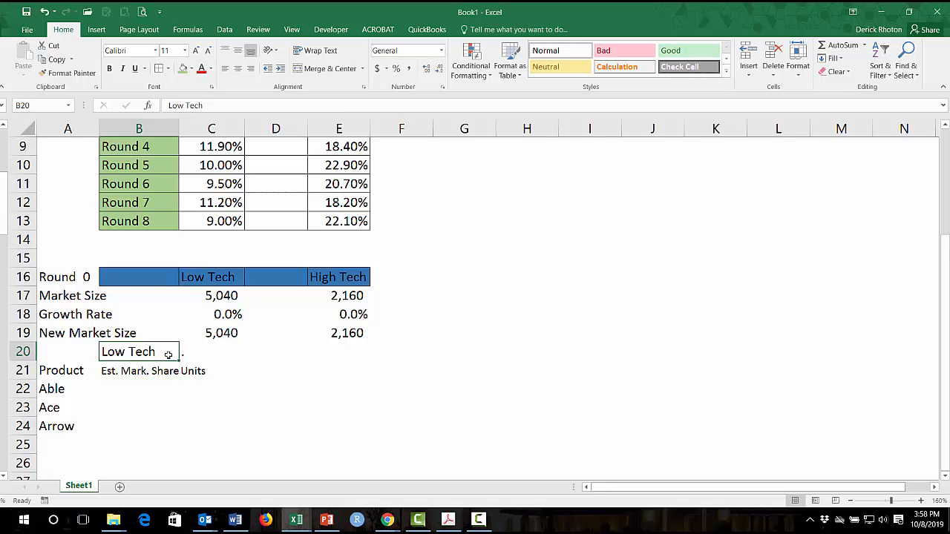
{"action": "left_click", "coordinate": [189, 370], "text": "shift"}
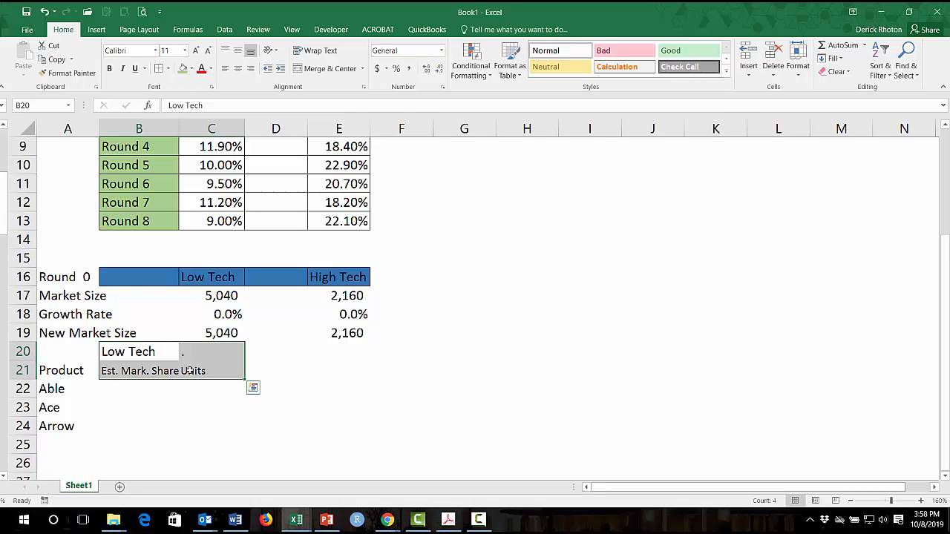
{"action": "key", "text": "ctrl+c"}
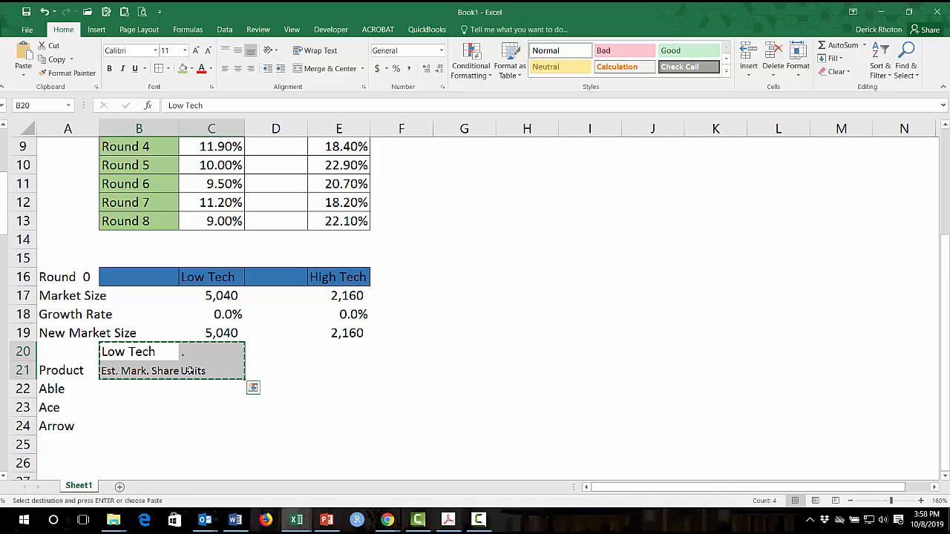
{"action": "key", "text": "Right"}
{"action": "key", "text": "ctrl+v"}
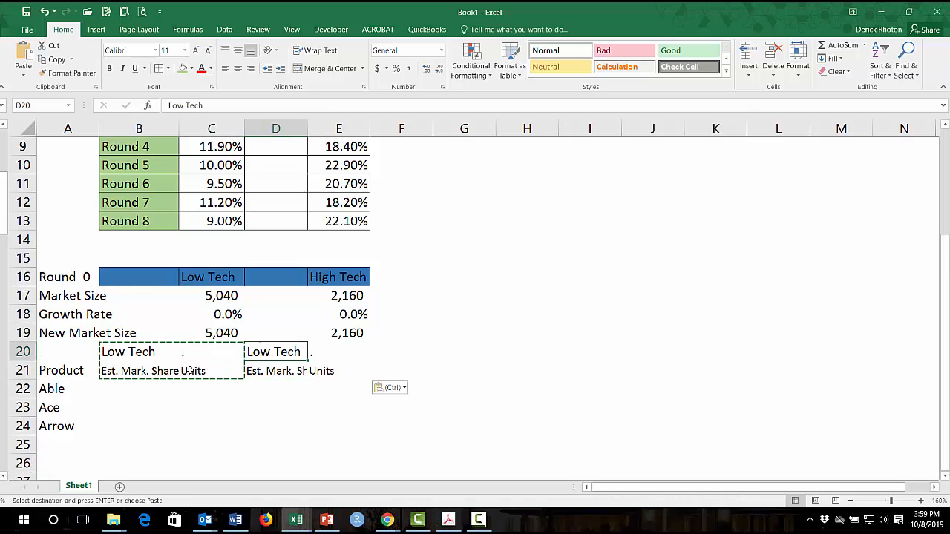
Change the copied heading in cell D20 to "High Tech"
{"action": "left_click", "coordinate": [182, 105]}
{"action": "key", "text": "BackSpace"}
{"action": "key", "text": "BackSpace"}
{"action": "key", "text": "BackSpace"}
{"action": "type", "text": "Hugh"}
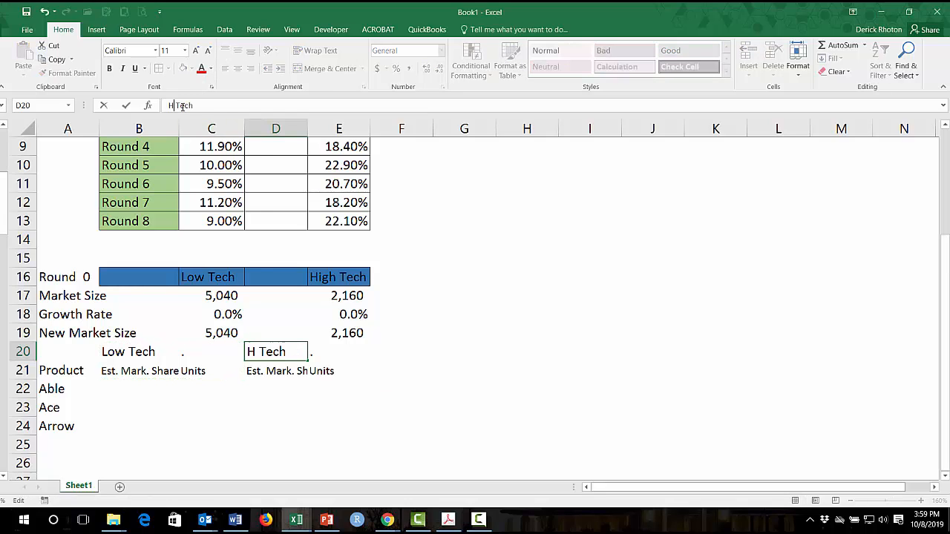
{"action": "key", "text": "Return"}
{"action": "key", "text": "Up"}
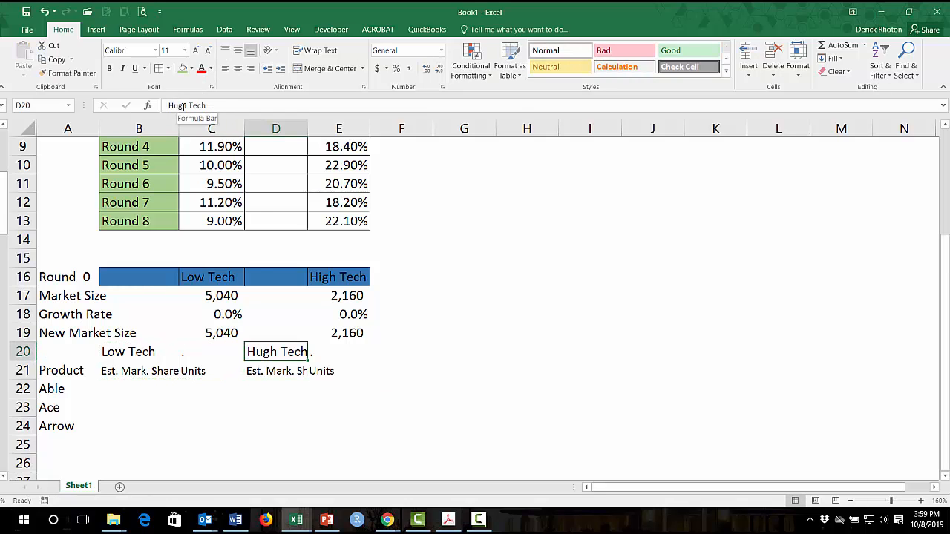
{"action": "left_click", "coordinate": [180, 106]}
{"action": "key", "text": "BackSpace"}
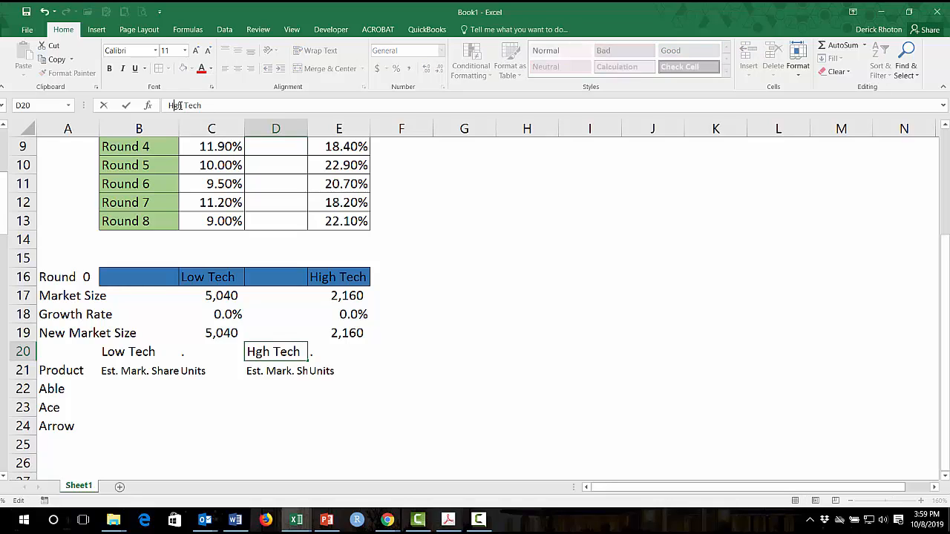
{"action": "type", "text": "i"}
{"action": "key", "text": "Return"}
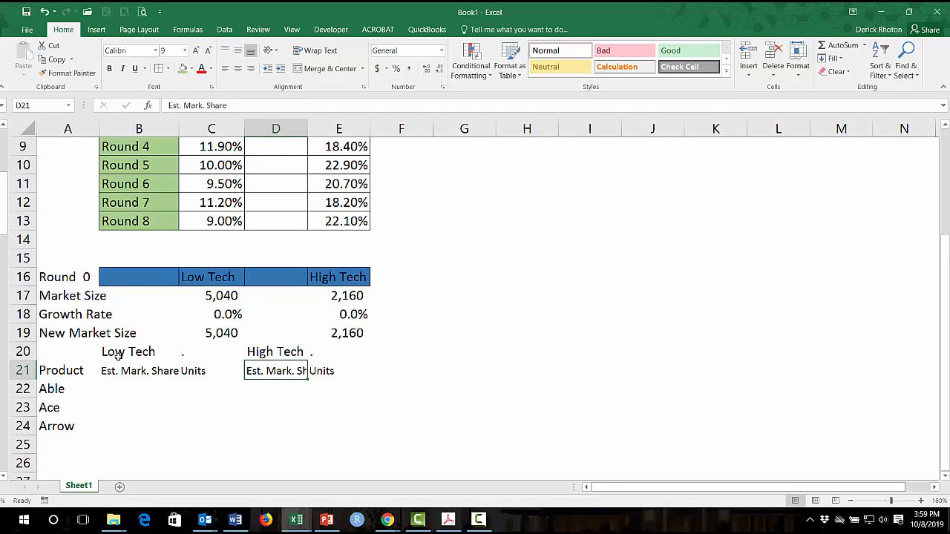
Merge and center the Low Tech heading across B20:C20 and the High Tech heading across D20:E20
{"action": "left_click", "coordinate": [148, 352]}
{"action": "left_click_drag", "start_coordinate": [173, 352], "coordinate": [222, 351]}
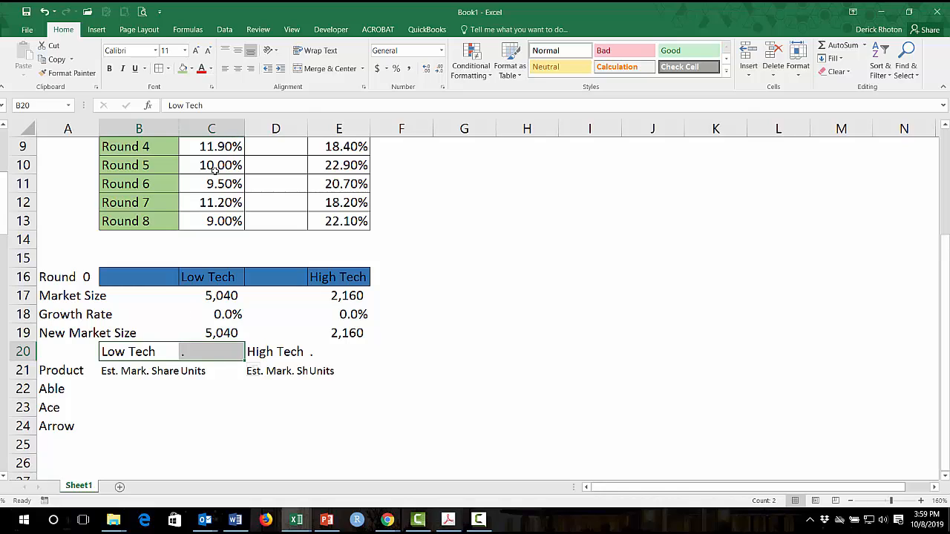
{"action": "left_click", "coordinate": [308, 71]}
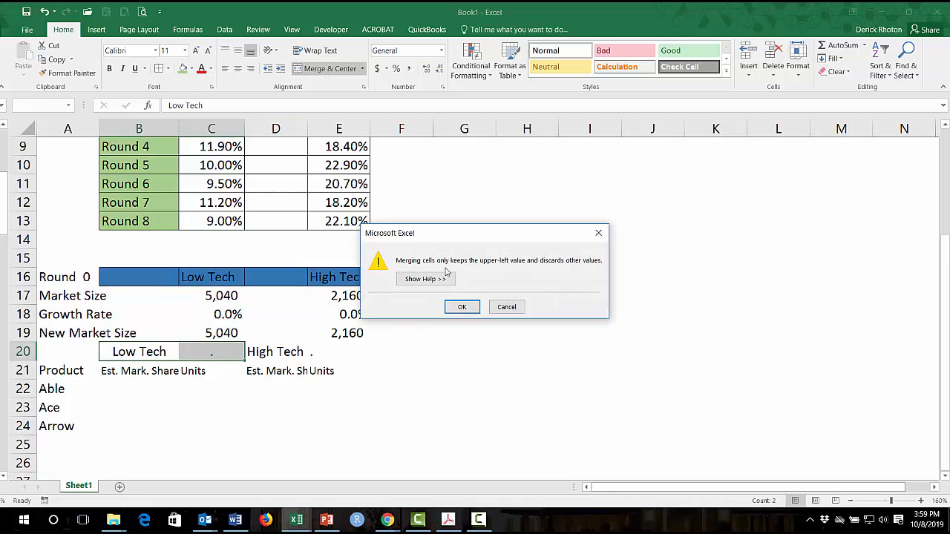
{"action": "left_click", "coordinate": [462, 306]}
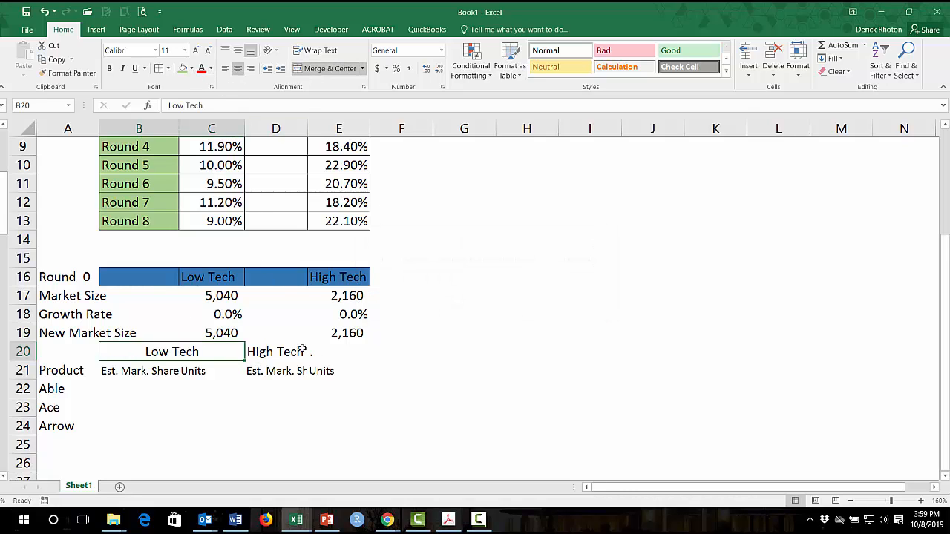
{"action": "left_click_drag", "start_coordinate": [302, 351], "coordinate": [310, 349]}
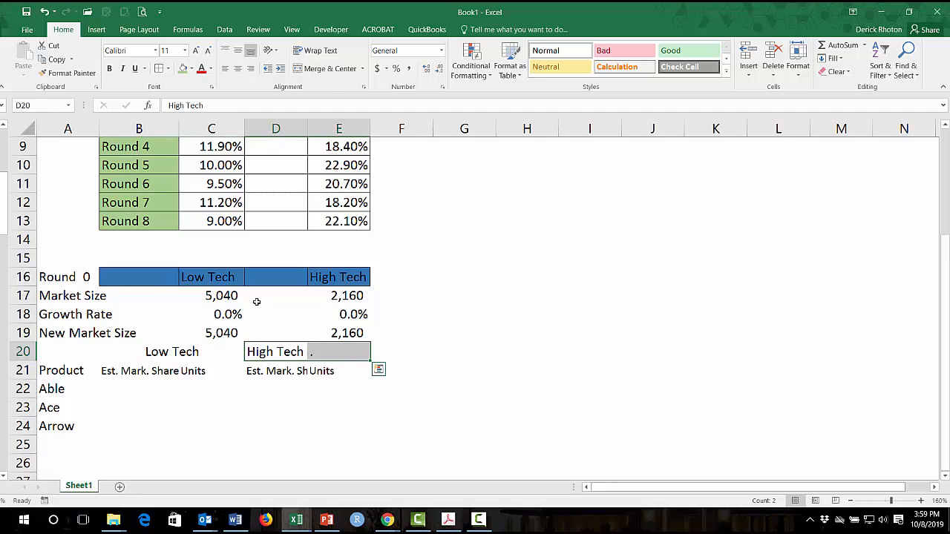
{"action": "left_click", "coordinate": [326, 68]}
{"action": "left_click", "coordinate": [460, 305]}
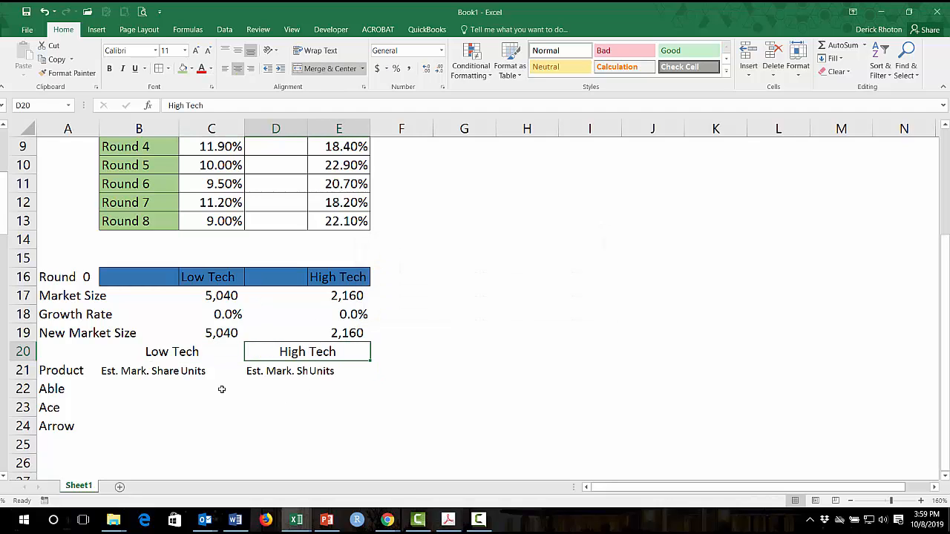
Center the headings in B21:E21 horizontally and vertically, and widen column D to fit its heading
{"action": "left_click_drag", "start_coordinate": [142, 372], "coordinate": [318, 373]}
{"action": "left_click", "coordinate": [237, 69]}
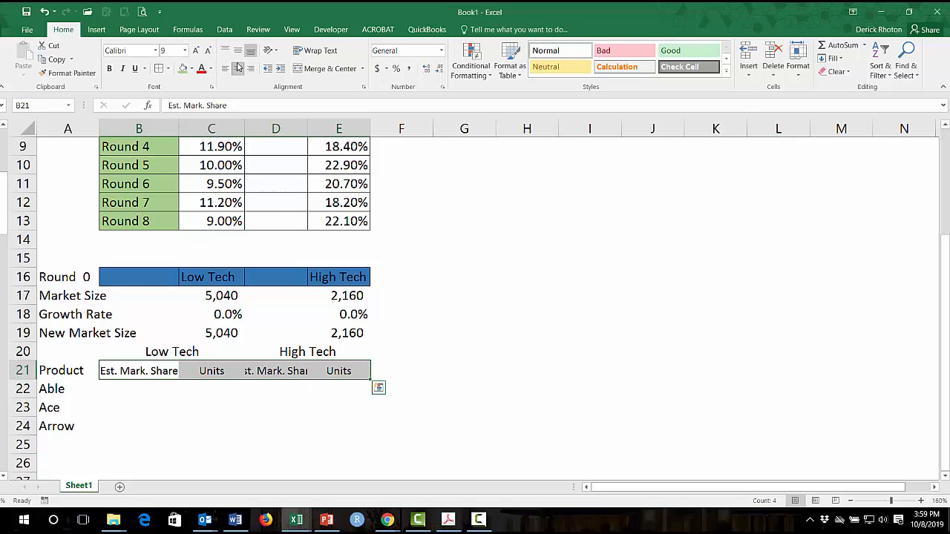
{"action": "left_click", "coordinate": [238, 52]}
{"action": "left_click", "coordinate": [274, 371]}
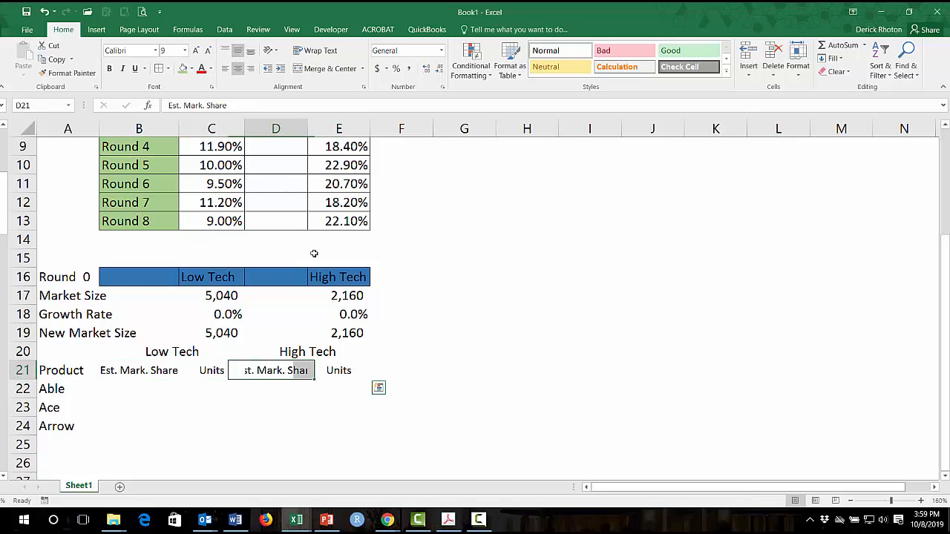
{"action": "left_click_drag", "start_coordinate": [307, 126], "coordinate": [328, 126]}
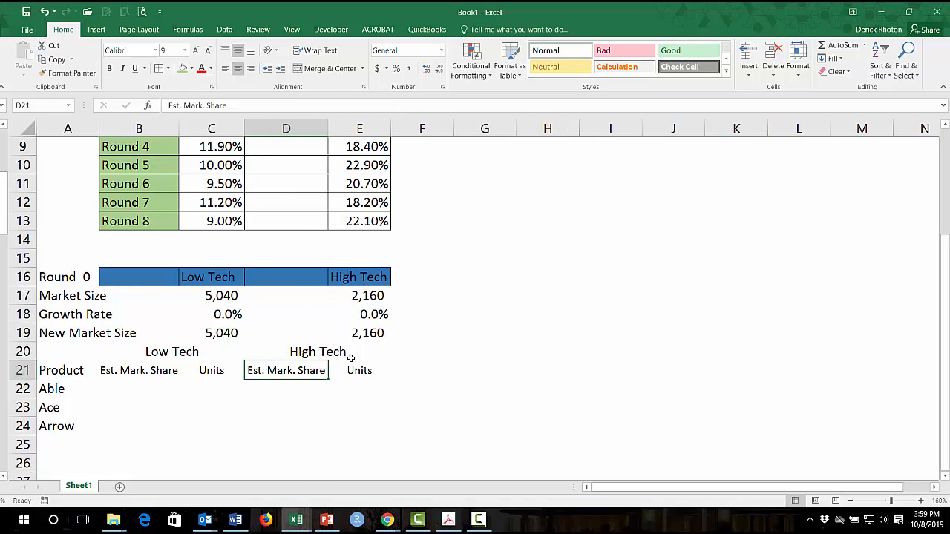
Apply borders to all cells of the product table A21:E24 and to the merged Low Tech and High Tech headings in row 20
{"action": "left_click", "coordinate": [351, 369]}
{"action": "left_click", "coordinate": [144, 367]}
{"action": "left_click_drag", "start_coordinate": [148, 366], "coordinate": [187, 368]}
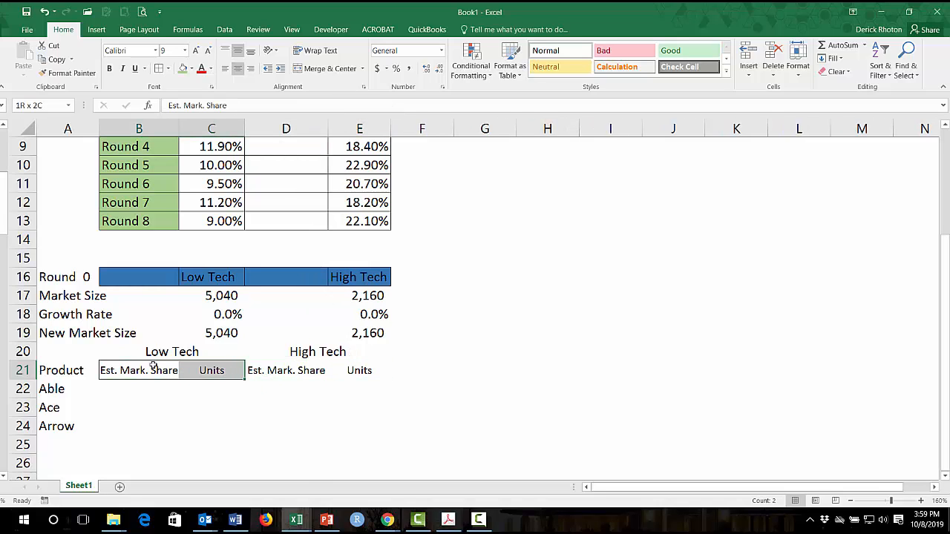
{"action": "left_click_drag", "start_coordinate": [70, 369], "coordinate": [361, 423]}
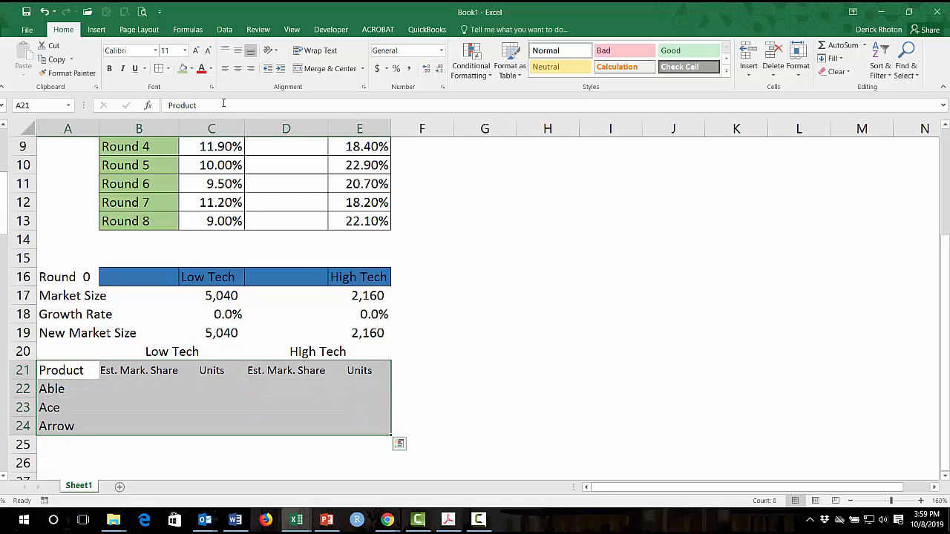
{"action": "left_click", "coordinate": [159, 67]}
{"action": "left_click", "coordinate": [171, 350]}
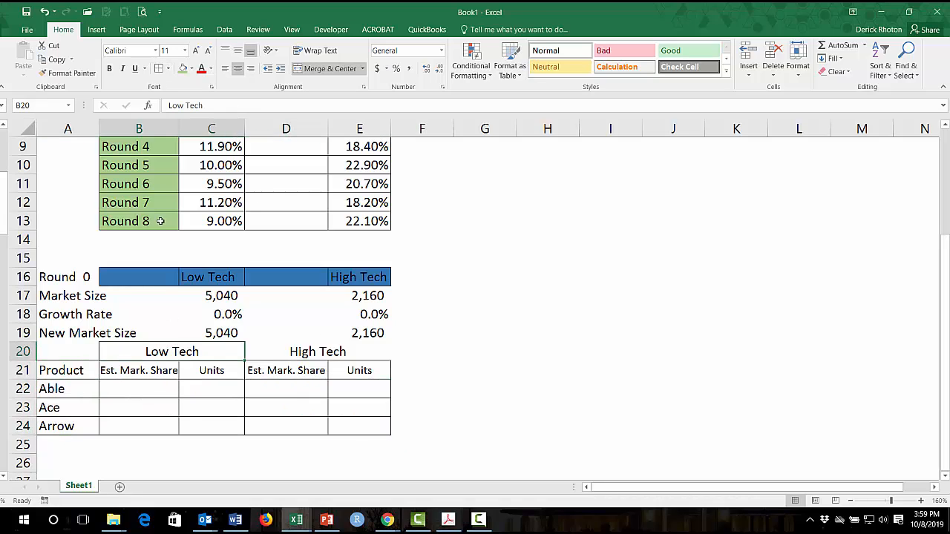
{"action": "left_click", "coordinate": [307, 350]}
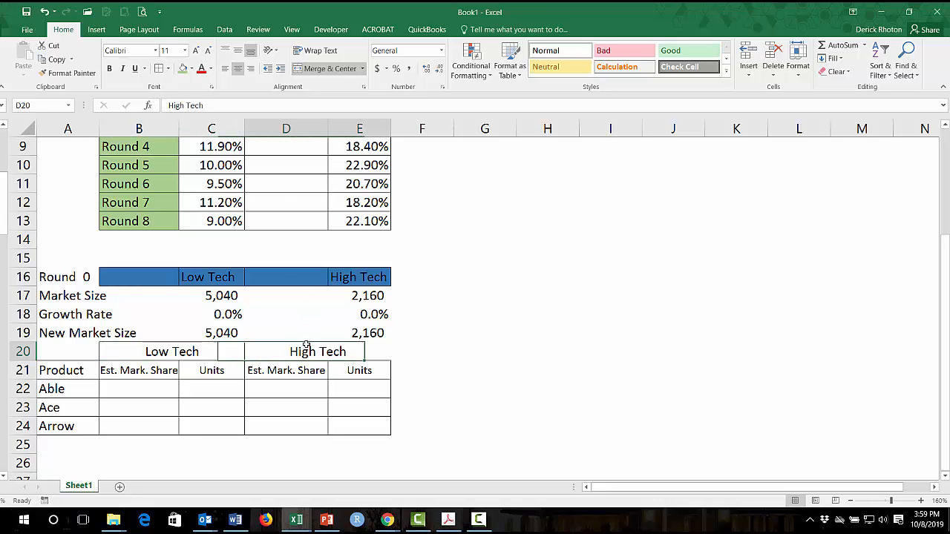
Fill the Low Tech and High Tech headings in row 20 and the header rows B16:E16 and B5:E5 with light blue
{"action": "left_click", "coordinate": [182, 351]}
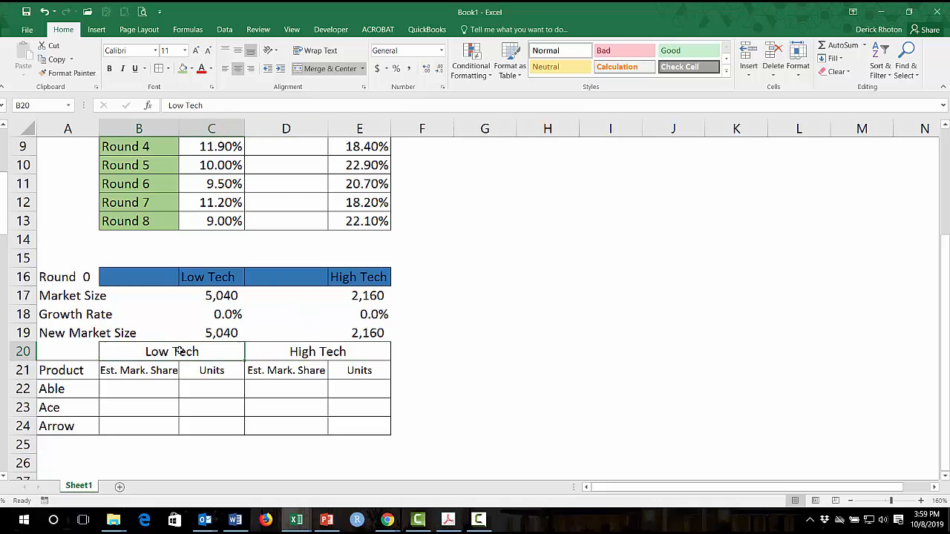
{"action": "left_click_drag", "start_coordinate": [193, 351], "coordinate": [252, 343]}
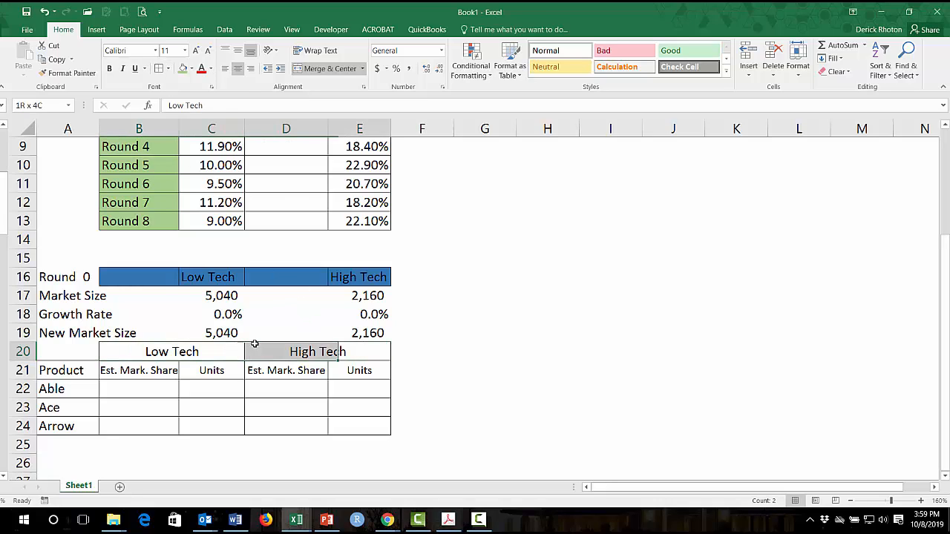
{"action": "left_click", "coordinate": [191, 69]}
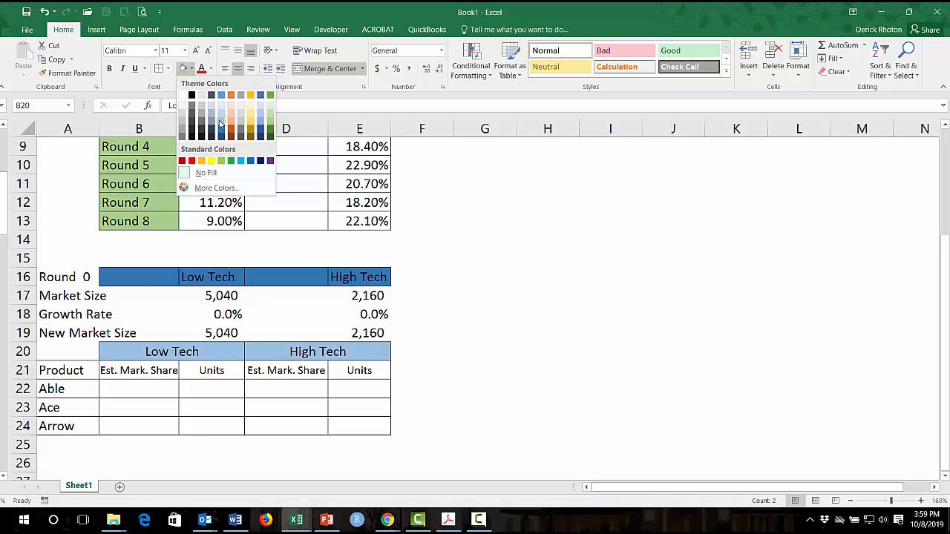
{"action": "left_click", "coordinate": [219, 124]}
{"action": "left_click_drag", "start_coordinate": [147, 280], "coordinate": [333, 273]}
{"action": "scroll", "coordinate": [334, 304], "scroll_direction": "up", "scroll_amount": 3}
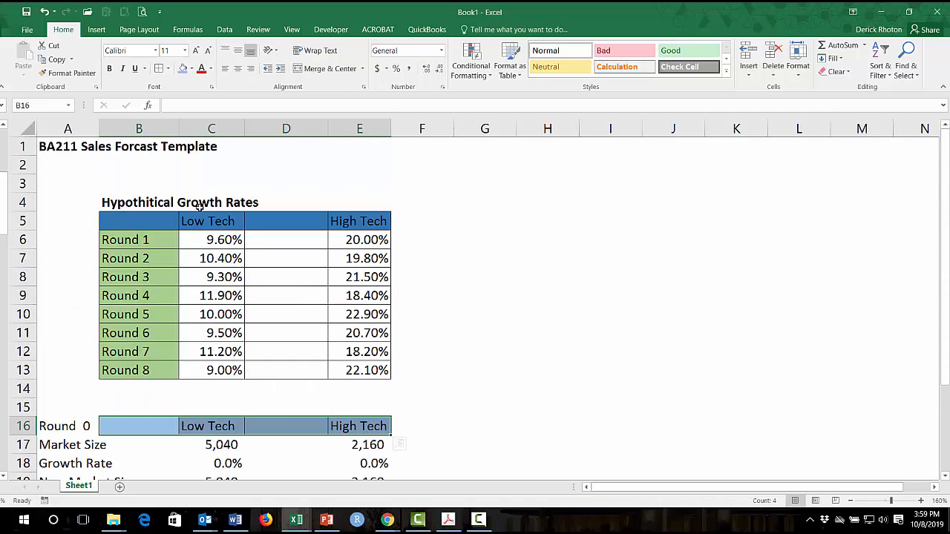
{"action": "left_click_drag", "start_coordinate": [142, 216], "coordinate": [372, 214]}
Fill the Est. Mark. Share input cells B22:B24 and D22:D24 with light gold
{"action": "scroll", "coordinate": [245, 263], "scroll_direction": "down", "scroll_amount": 5}
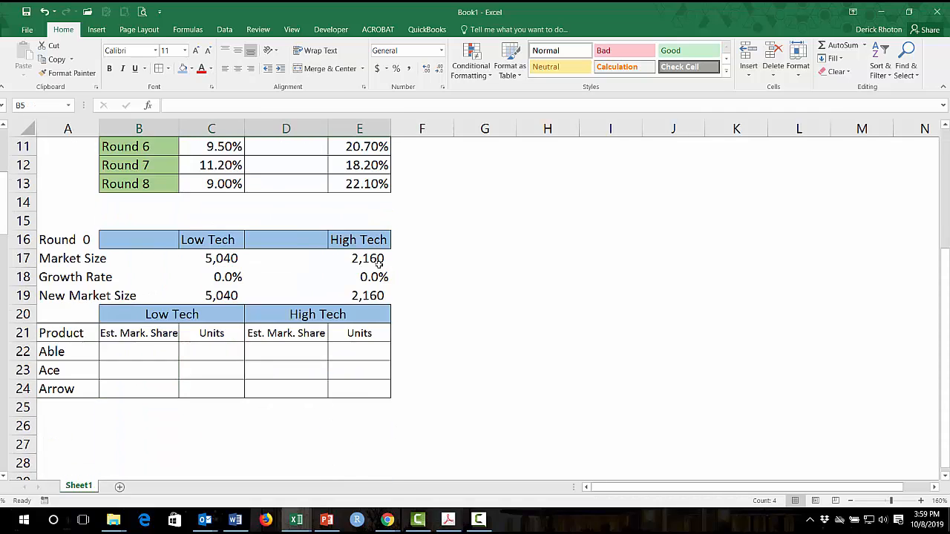
{"action": "scroll", "coordinate": [227, 275], "scroll_direction": "up", "scroll_amount": 1}
{"action": "left_click", "coordinate": [174, 312]}
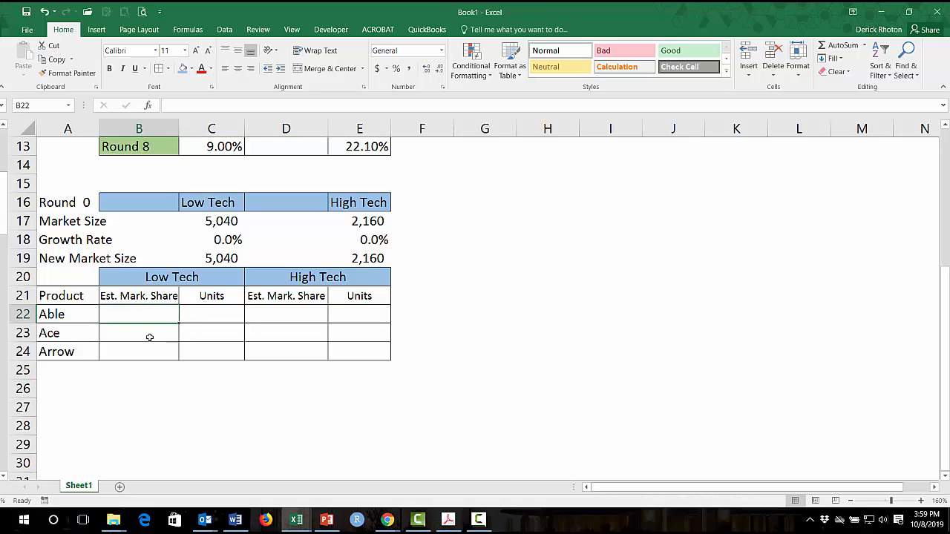
{"action": "left_click_drag", "start_coordinate": [149, 338], "coordinate": [149, 354]}
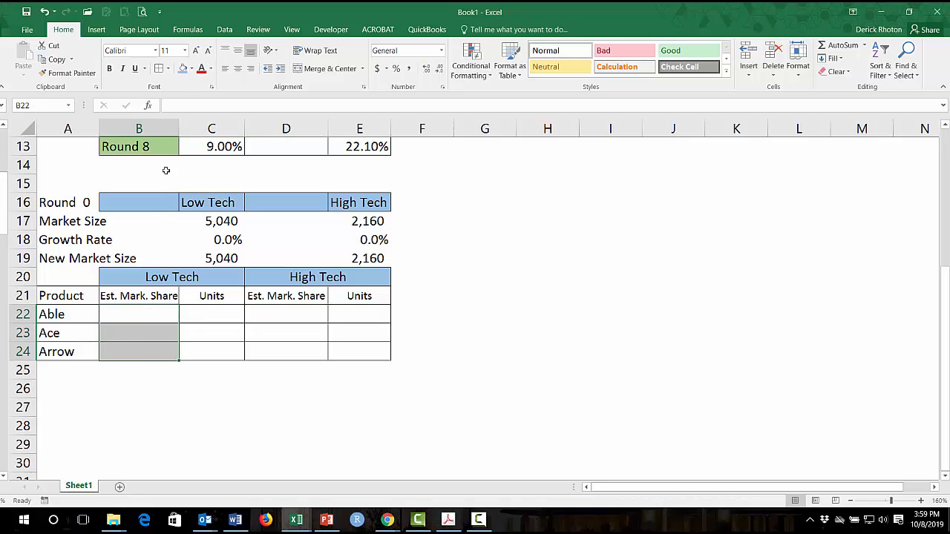
{"action": "left_click", "coordinate": [191, 69]}
{"action": "left_click", "coordinate": [249, 118]}
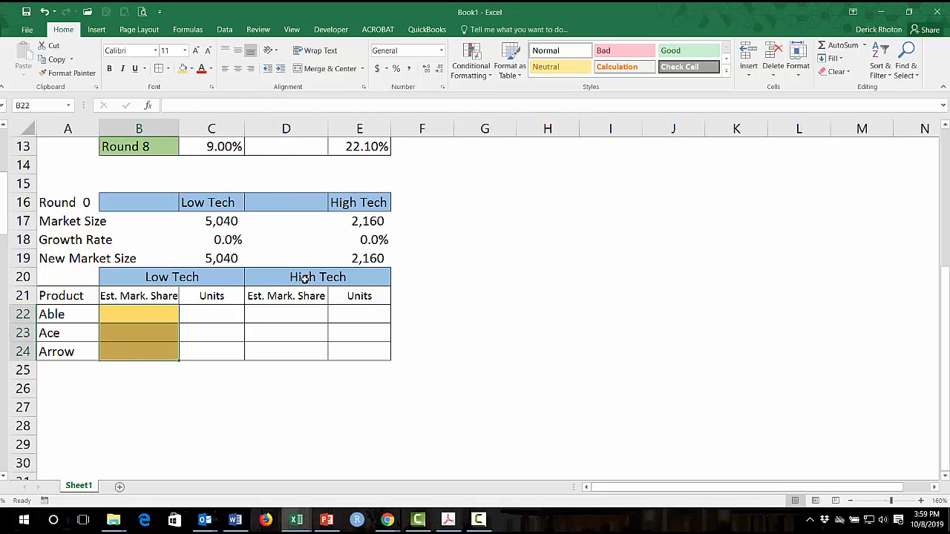
{"action": "left_click_drag", "start_coordinate": [297, 309], "coordinate": [293, 353]}
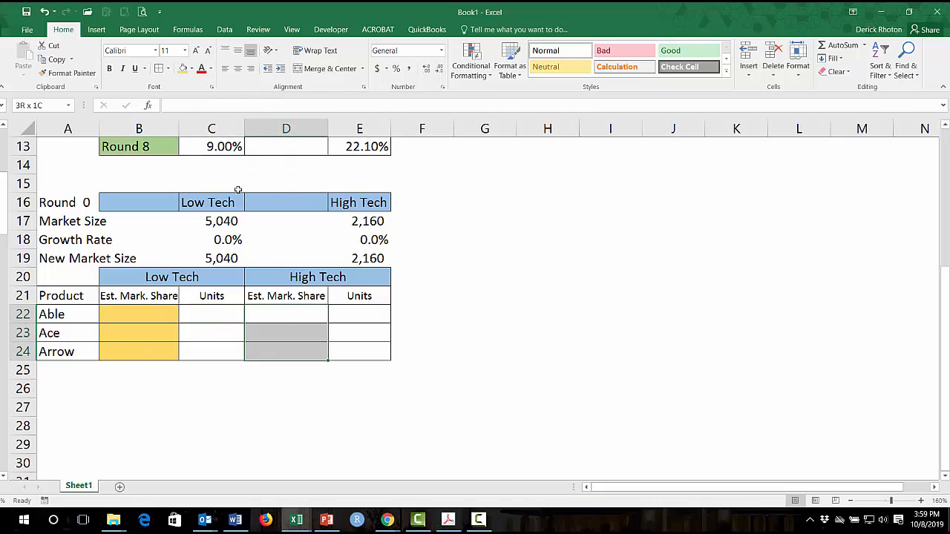
{"action": "left_click", "coordinate": [183, 68]}
Enter +1/6 as Able's Low Tech market share in B22 and format it as a percentage with two decimals
{"action": "left_click", "coordinate": [164, 310]}
{"action": "left_click", "coordinate": [202, 313]}
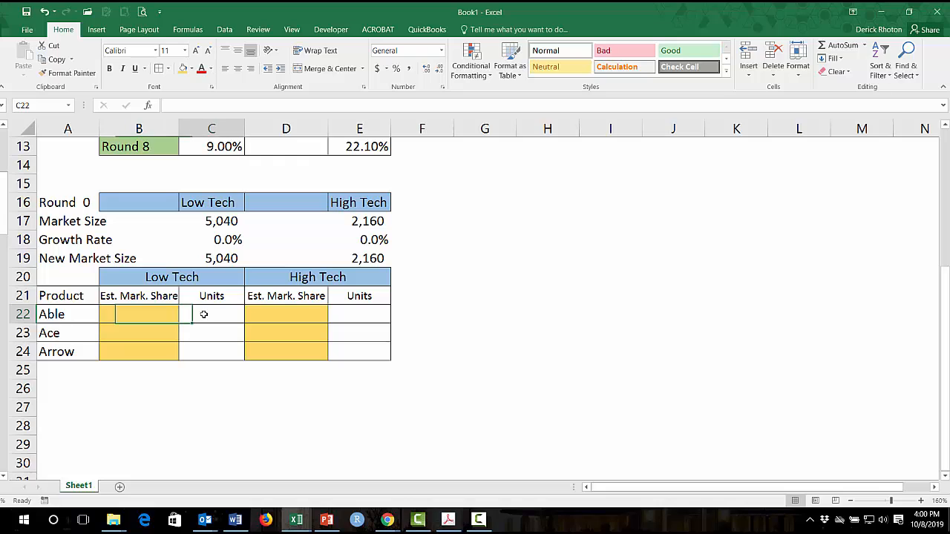
{"action": "left_click", "coordinate": [156, 313]}
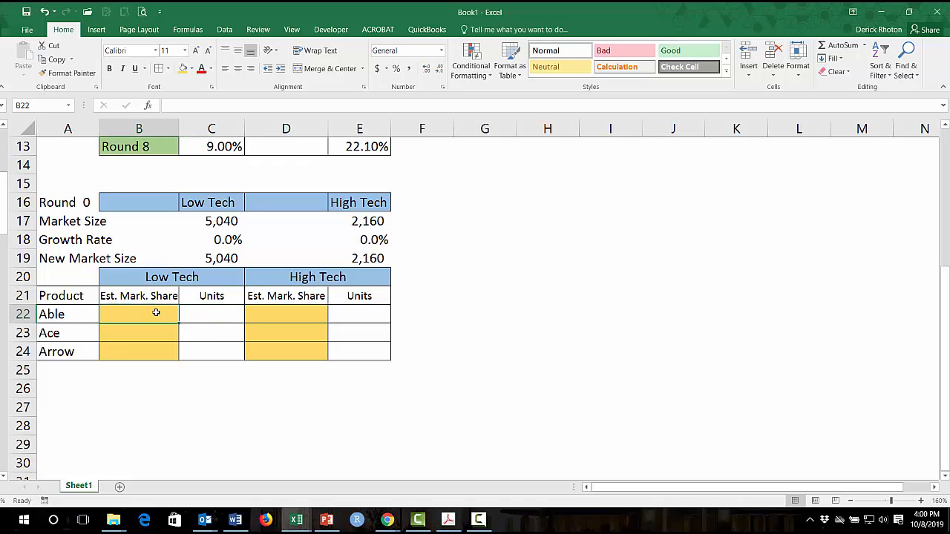
{"action": "type", "text": "+1/6"}
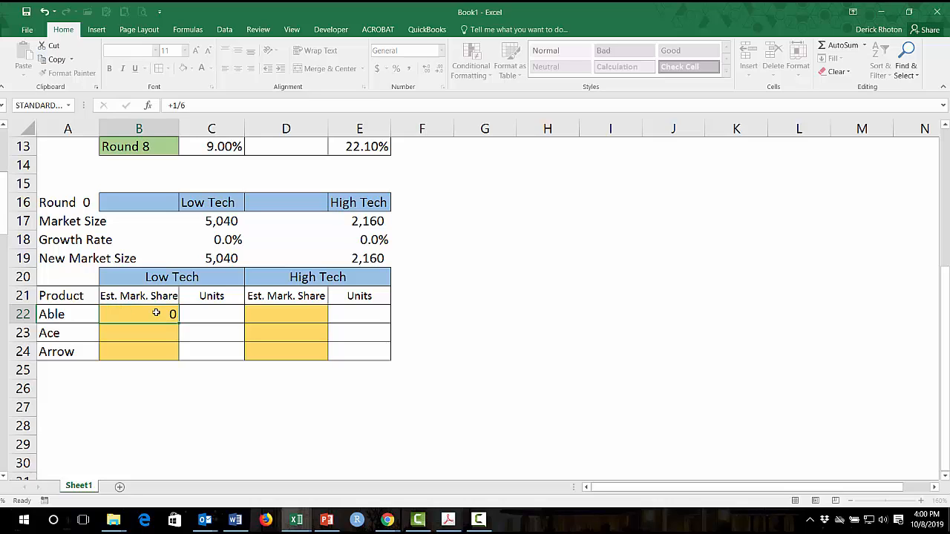
{"action": "key", "text": "ctrl+Return"}
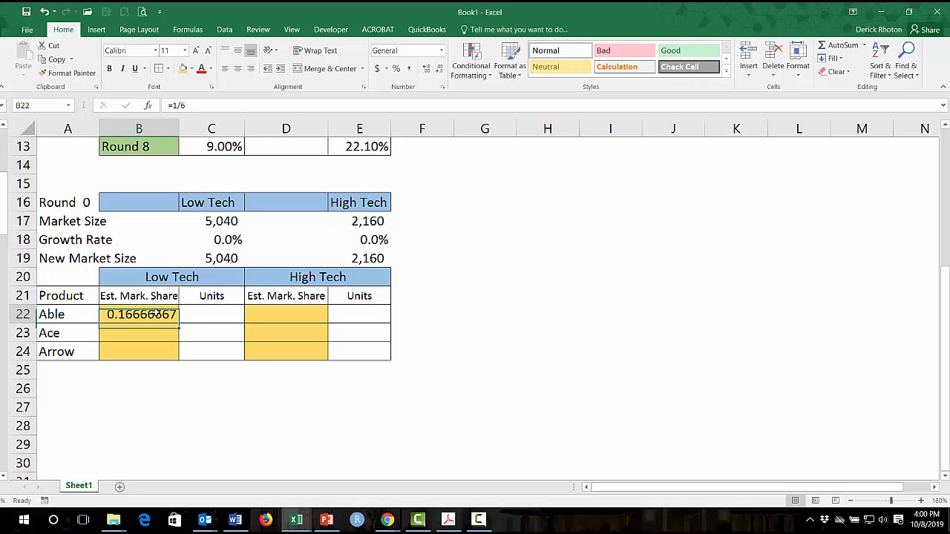
{"action": "left_click", "coordinate": [395, 68]}
{"action": "left_click", "coordinate": [427, 70]}
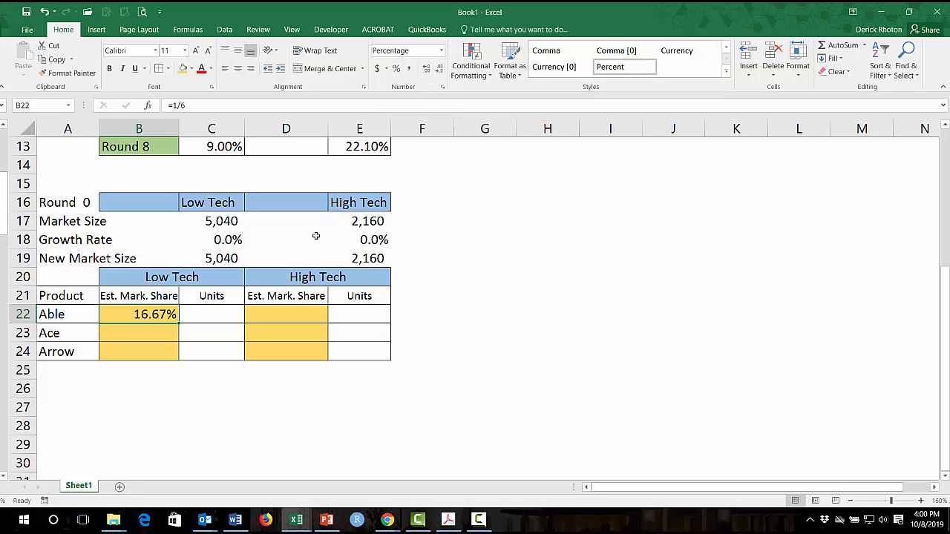
Enter a formula in C22 for Able's Low Tech units, multiplying market share B22 by new market size C19
{"action": "left_click", "coordinate": [224, 314]}
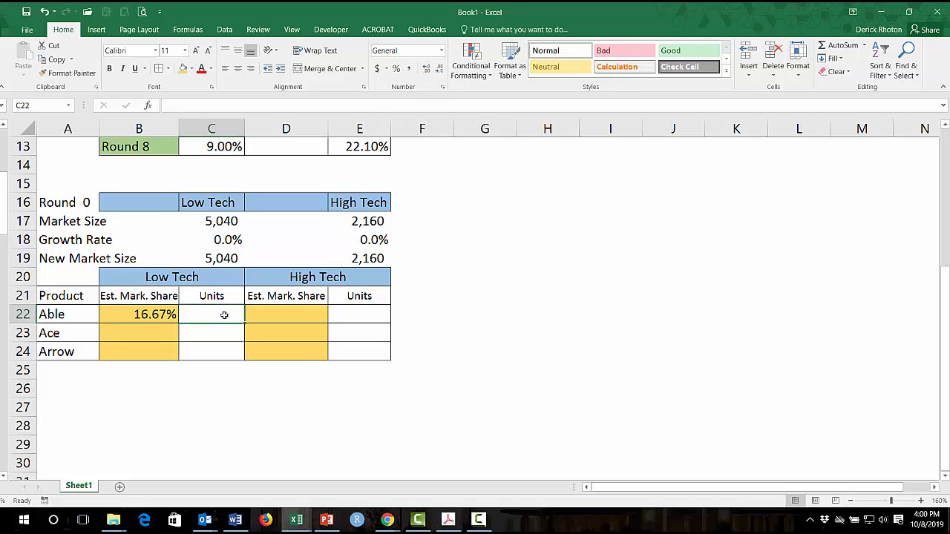
{"action": "type", "text": "+"}
{"action": "key", "text": "Left"}
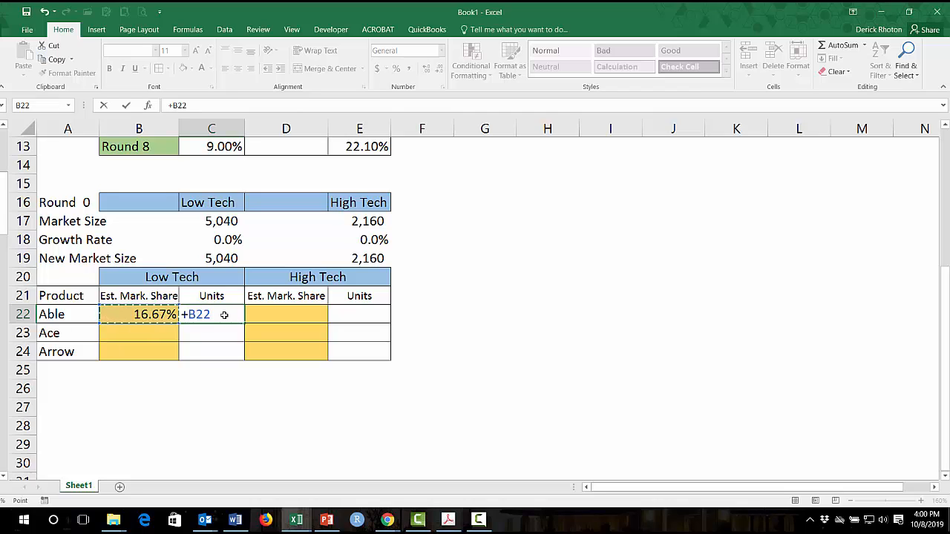
{"action": "type", "text": "*"}
{"action": "left_click", "coordinate": [220, 221]}
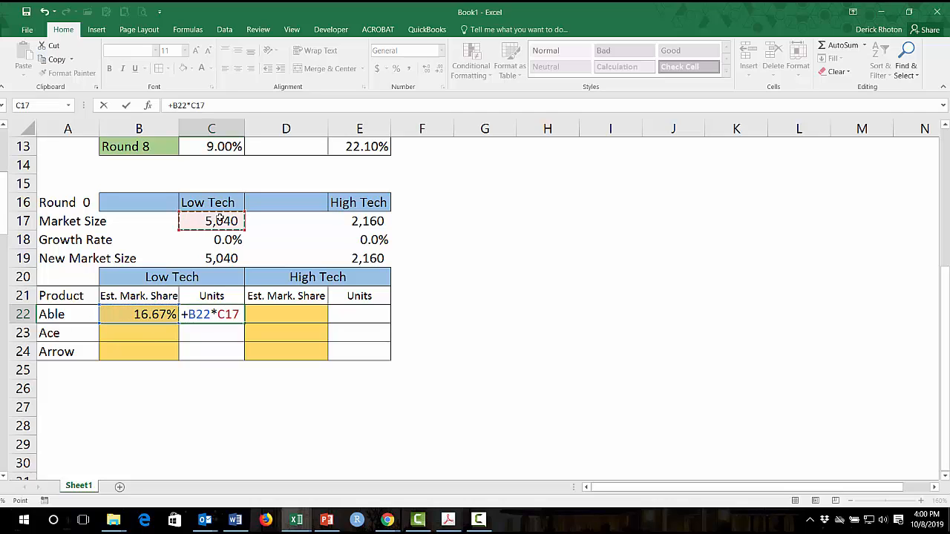
{"action": "key", "text": "Down"}
{"action": "key", "text": "Down"}
{"action": "key", "text": "Return"}
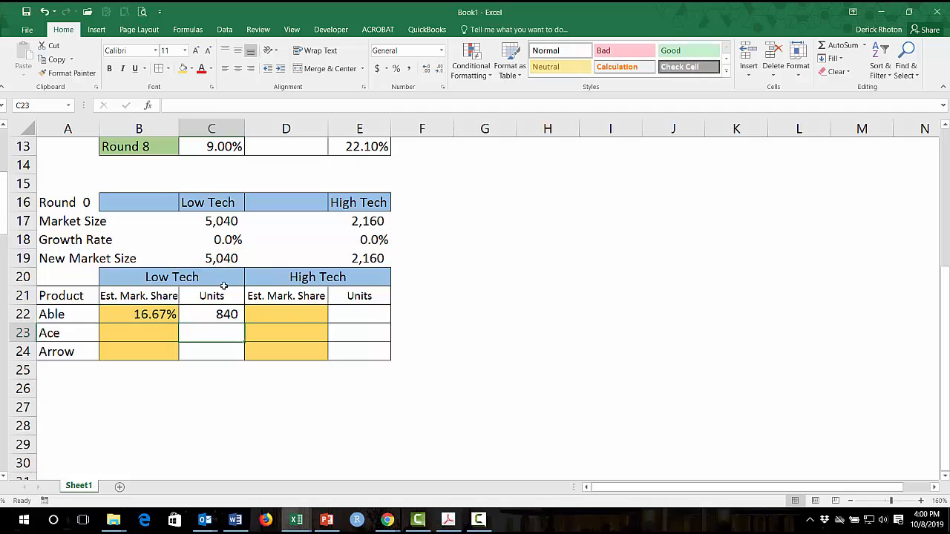
Copy Able's Low Tech market share and units B22:C22 to the High Tech columns, starting at D22
{"action": "left_click", "coordinate": [227, 314]}
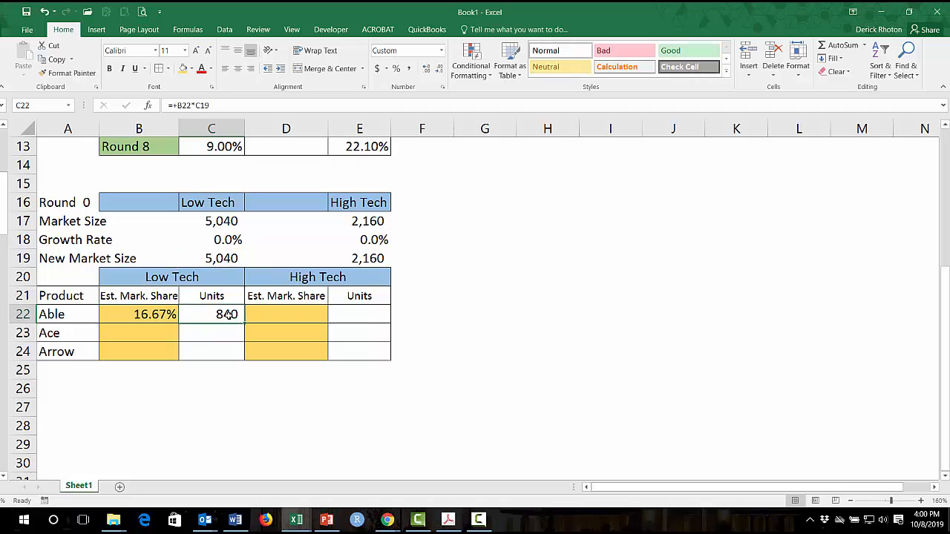
{"action": "key", "text": "Left"}
{"action": "key", "text": "shift+Right"}
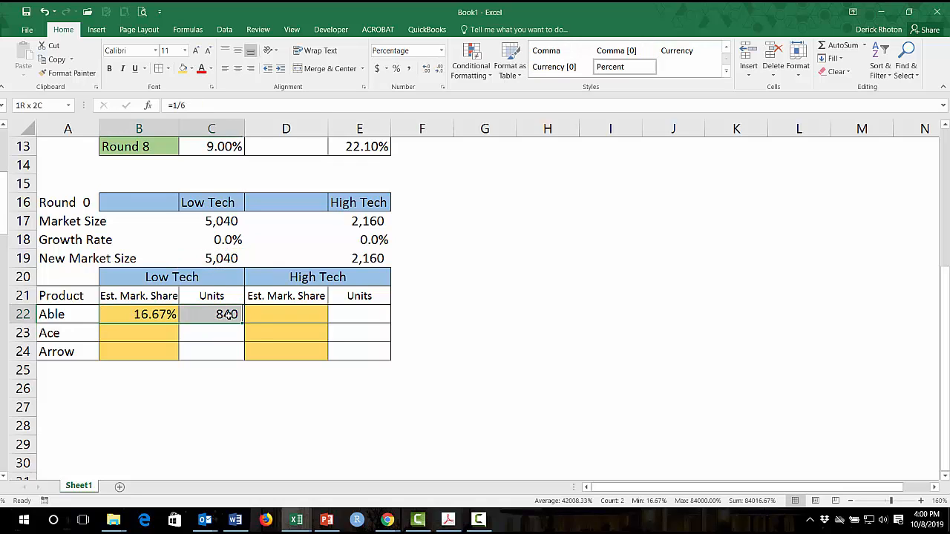
{"action": "key", "text": "ctrl+c"}
{"action": "key", "text": "Right"}
{"action": "key", "text": "Right"}
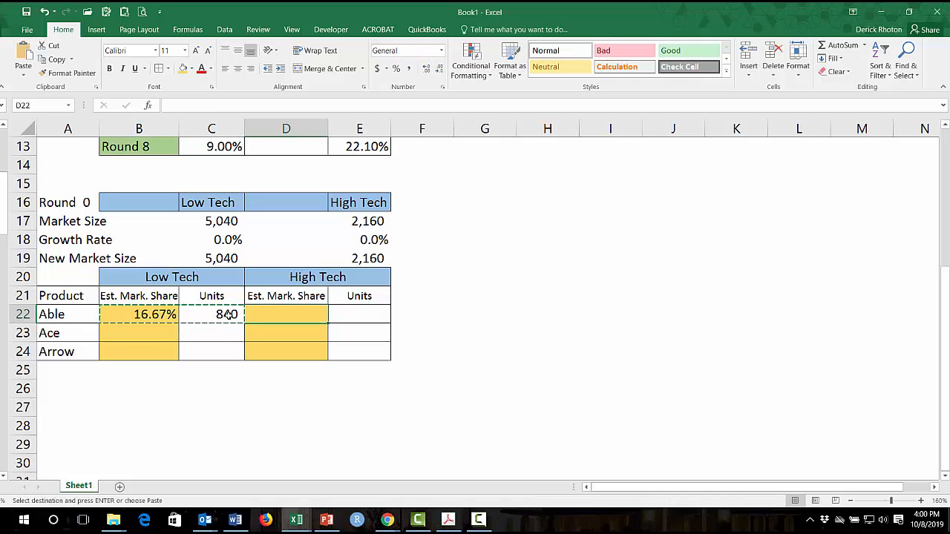
{"action": "key", "text": "ctrl+v"}
{"action": "key", "text": "Up"}
{"action": "key", "text": "Down"}
{"action": "key", "text": "Escape"}
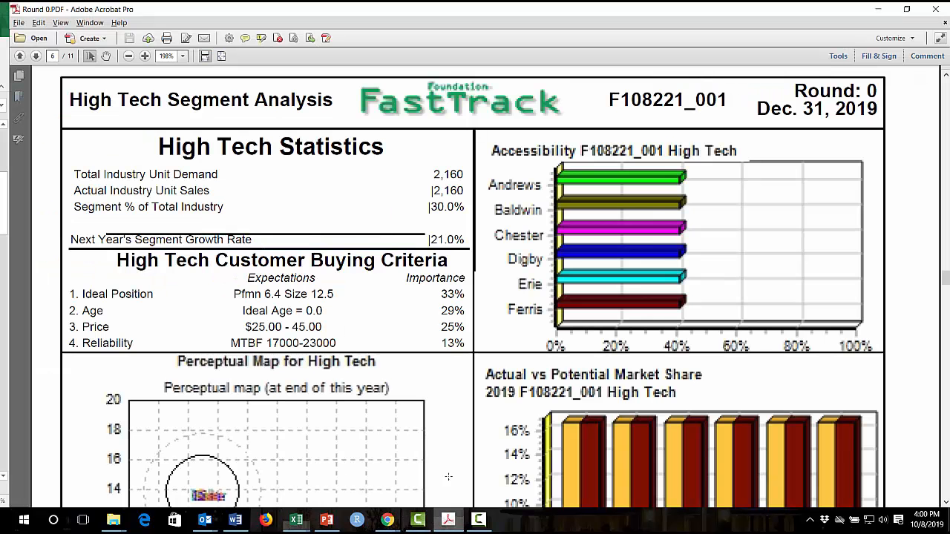
Switch to the Round 0 PDF in Adobe Acrobat and check Able's market share and units sold in the High Tech and Low Tech segments
{"action": "left_click", "coordinate": [447, 519]}
{"action": "scroll", "coordinate": [442, 359], "scroll_direction": "down", "scroll_amount": 3}
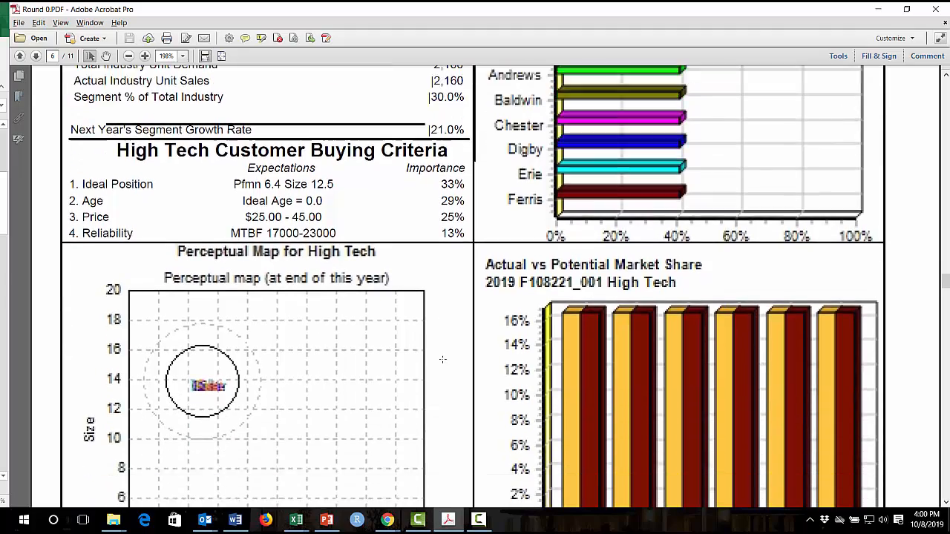
{"action": "scroll", "coordinate": [442, 359], "scroll_direction": "down", "scroll_amount": 10}
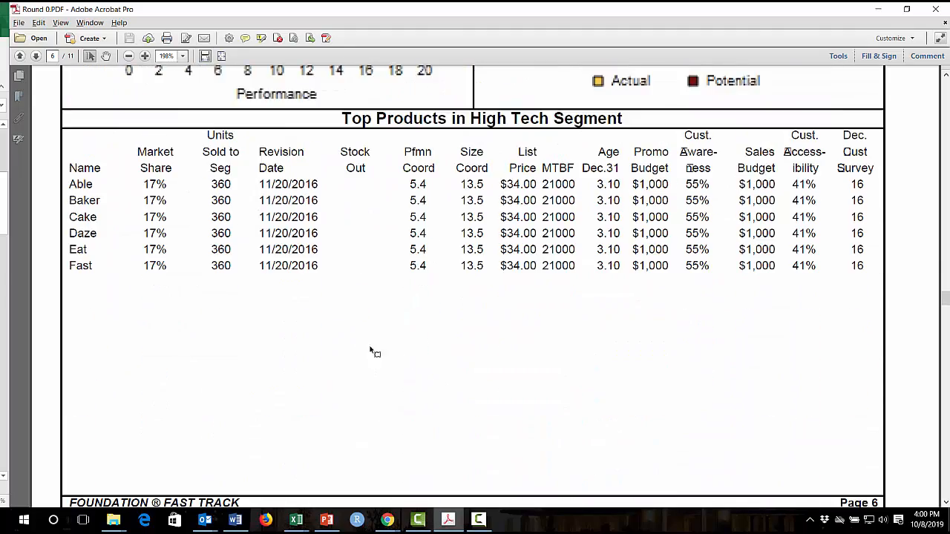
{"action": "scroll", "coordinate": [353, 342], "scroll_direction": "down", "scroll_amount": 2}
{"action": "scroll", "coordinate": [332, 331], "scroll_direction": "up", "scroll_amount": 3}
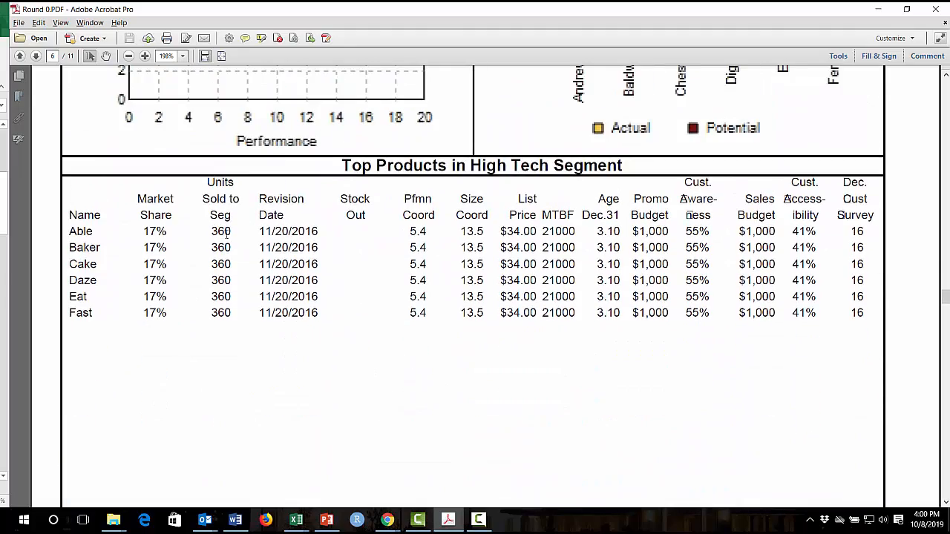
{"action": "scroll", "coordinate": [228, 232], "scroll_direction": "up", "scroll_amount": 1}
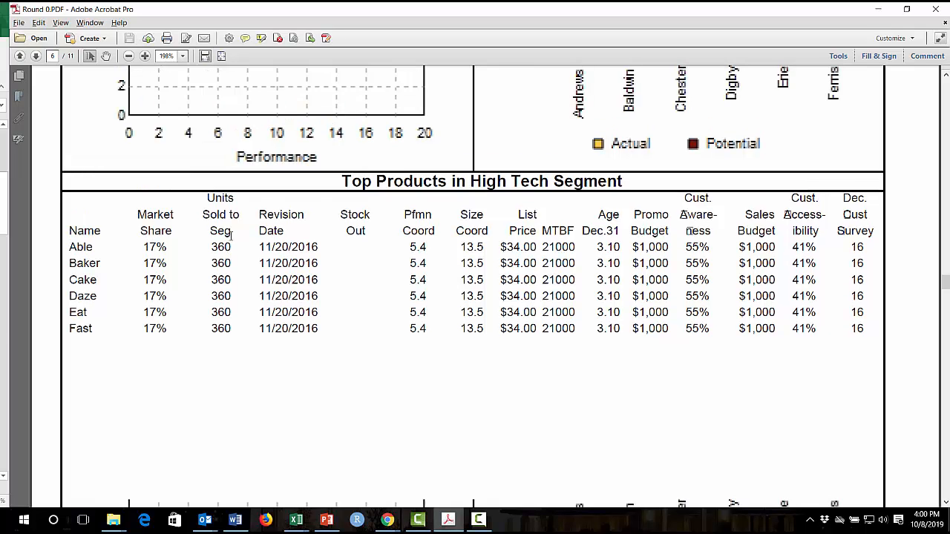
{"action": "scroll", "coordinate": [231, 235], "scroll_direction": "up", "scroll_amount": 5}
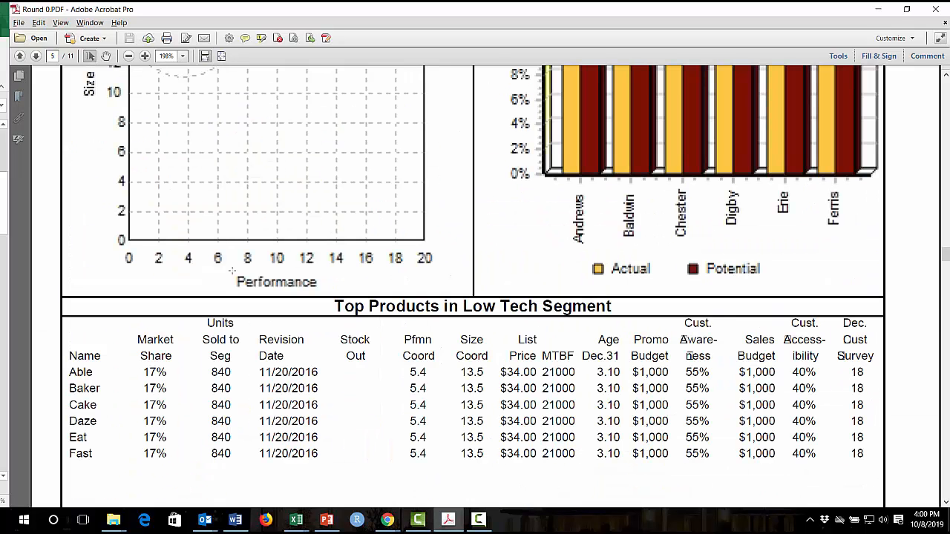
{"action": "scroll", "coordinate": [233, 349], "scroll_direction": "up", "scroll_amount": 10}
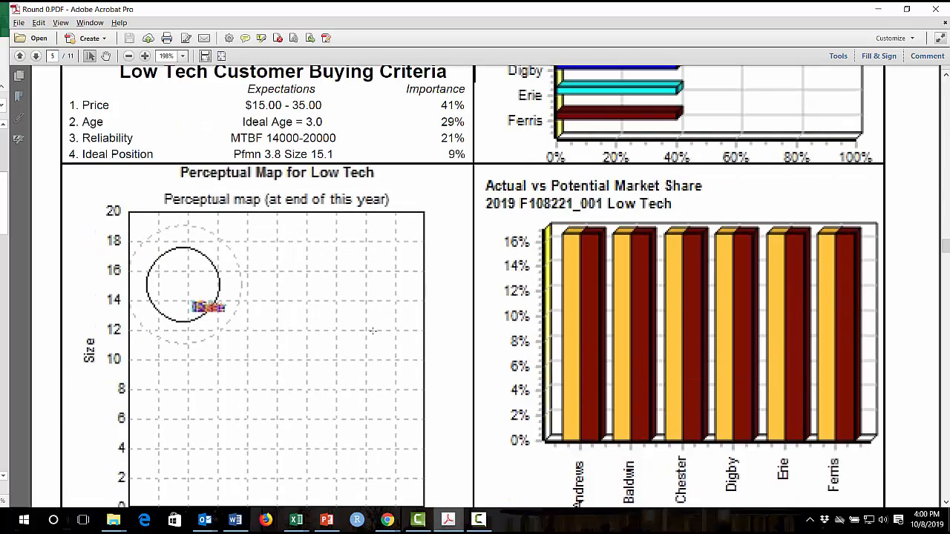
Return to the Excel workbook and fill the Round 0 label cell A16 with light blue
{"action": "key", "text": "alt+Tab"}
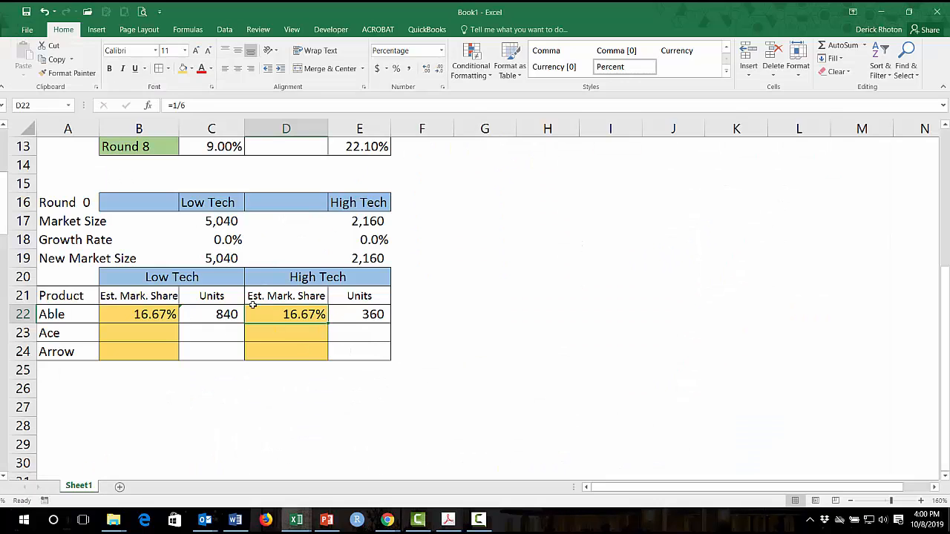
{"action": "left_click", "coordinate": [86, 202]}
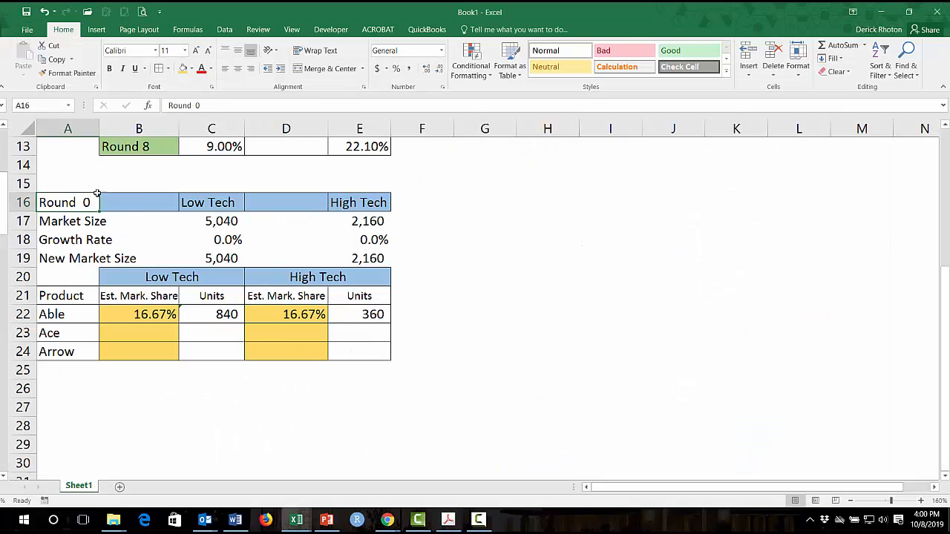
{"action": "left_click", "coordinate": [150, 202]}
{"action": "left_click", "coordinate": [90, 198]}
{"action": "left_click", "coordinate": [191, 69]}
{"action": "left_click", "coordinate": [222, 115]}
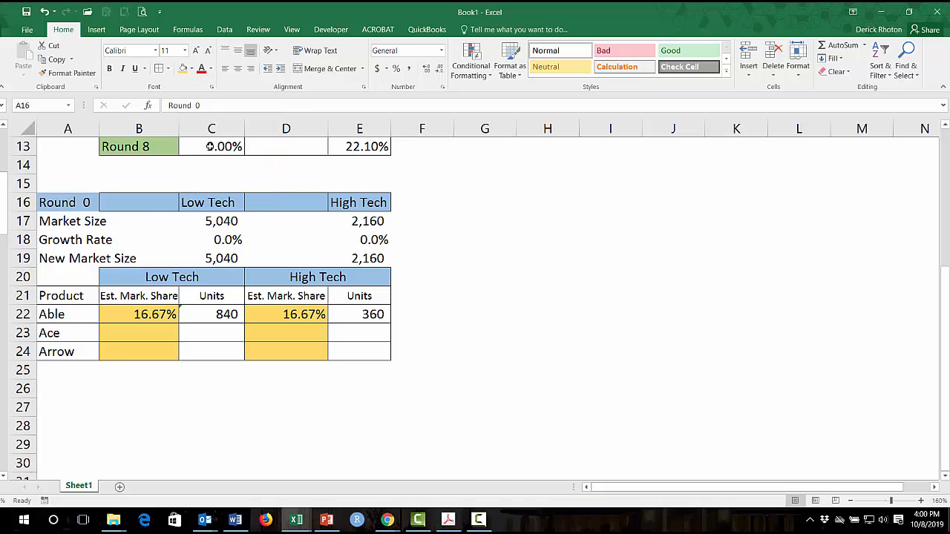
Apply thick outside borders around the Round 0 block A16:E24
{"action": "scroll", "coordinate": [94, 201], "scroll_direction": "down", "scroll_amount": 1}
{"action": "left_click_drag", "start_coordinate": [71, 165], "coordinate": [349, 313]}
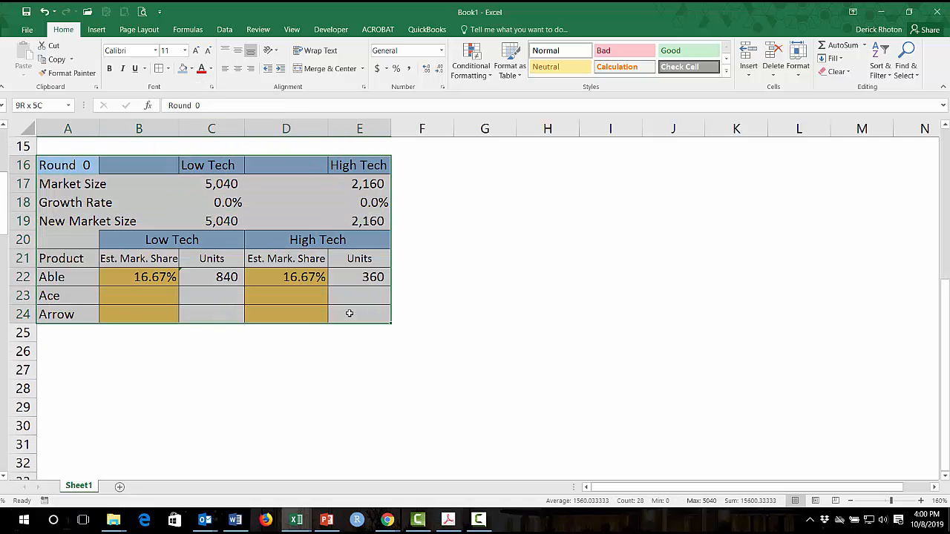
{"action": "left_click", "coordinate": [168, 69]}
{"action": "left_click", "coordinate": [190, 201]}
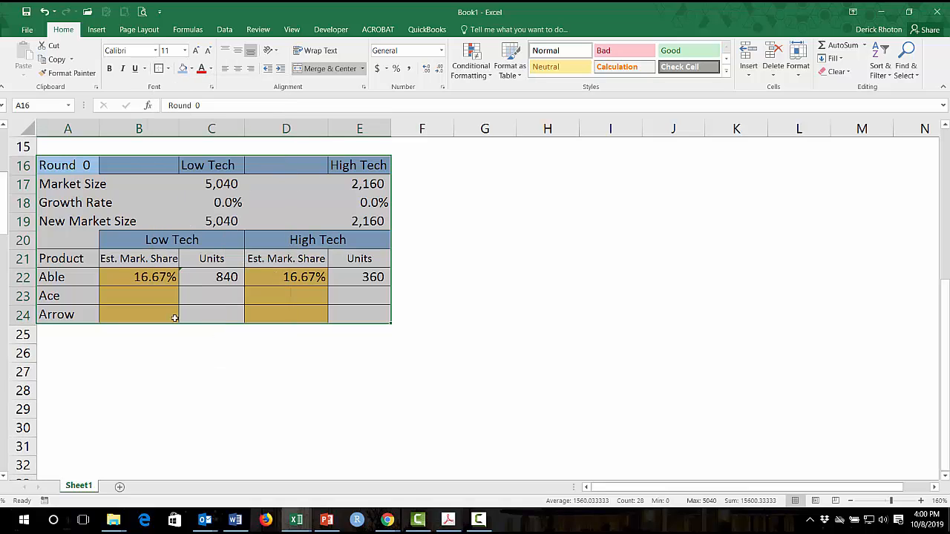
{"action": "left_click", "coordinate": [139, 372]}
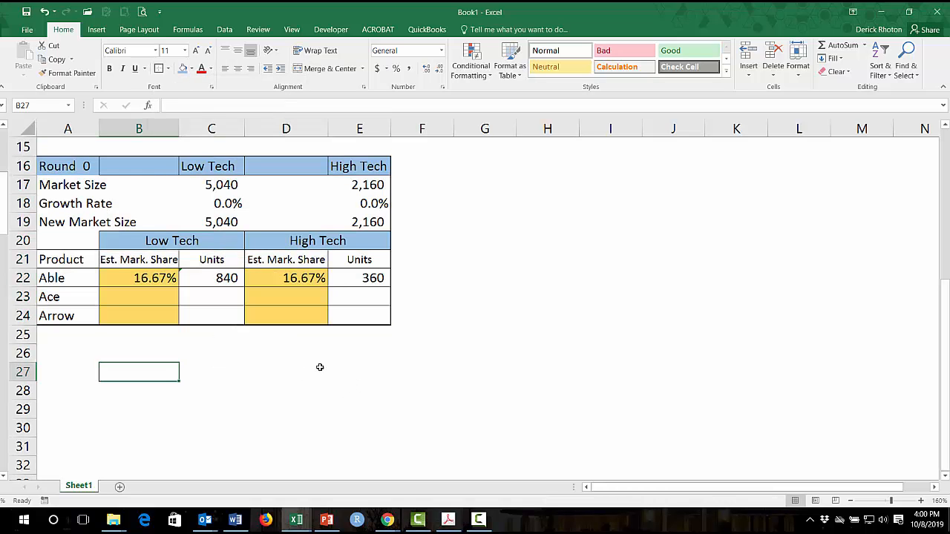
Give the Round 0 new market size cells C19 and E19 a top and double bottom border
{"action": "left_click", "coordinate": [232, 222]}
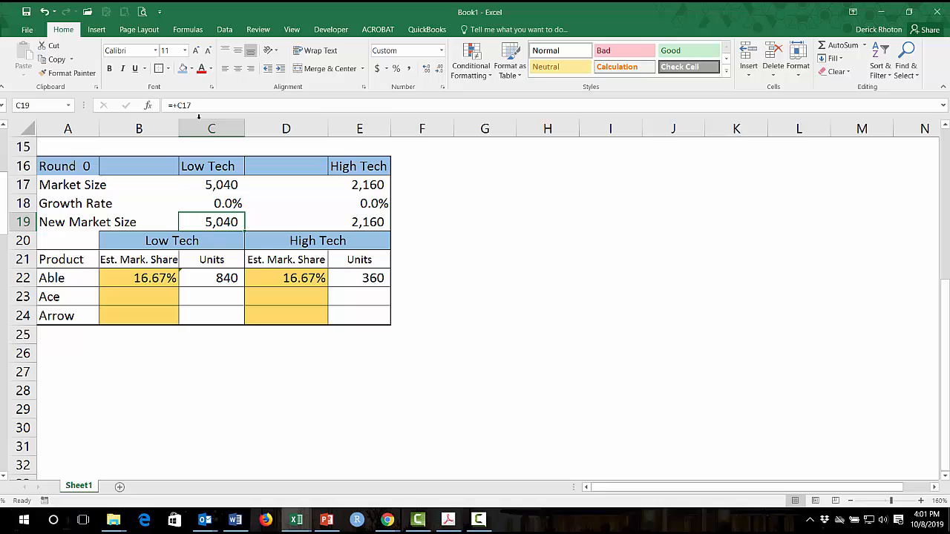
{"action": "left_click", "coordinate": [168, 69]}
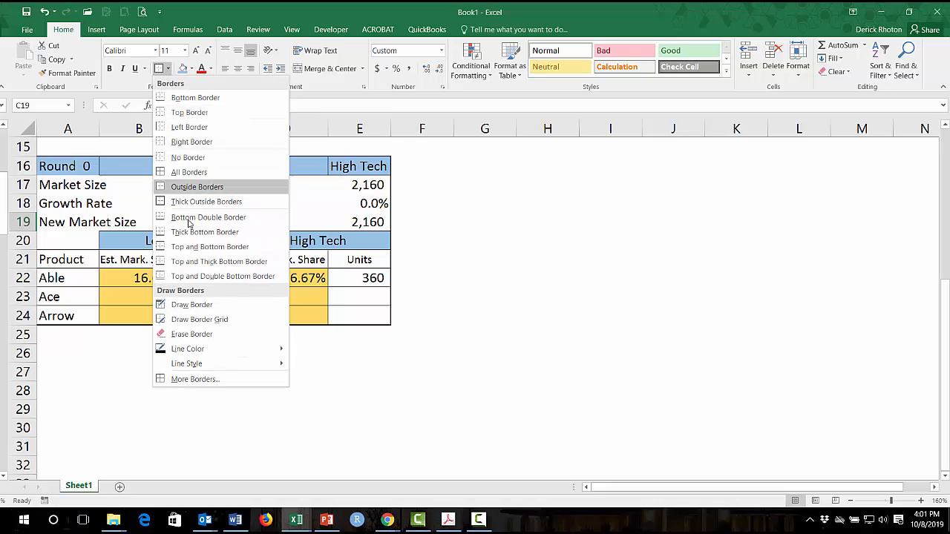
{"action": "left_click", "coordinate": [212, 276]}
{"action": "left_click", "coordinate": [336, 223]}
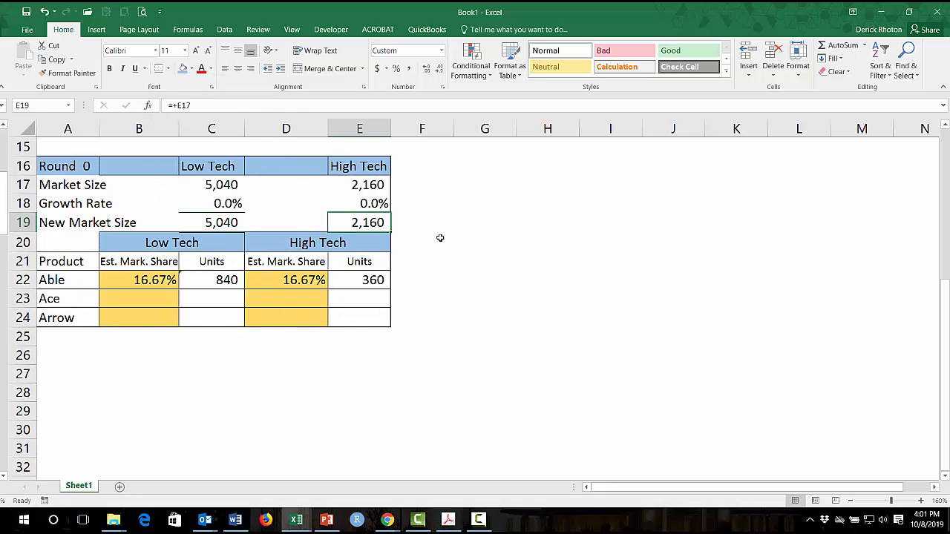
{"action": "left_click", "coordinate": [524, 264]}
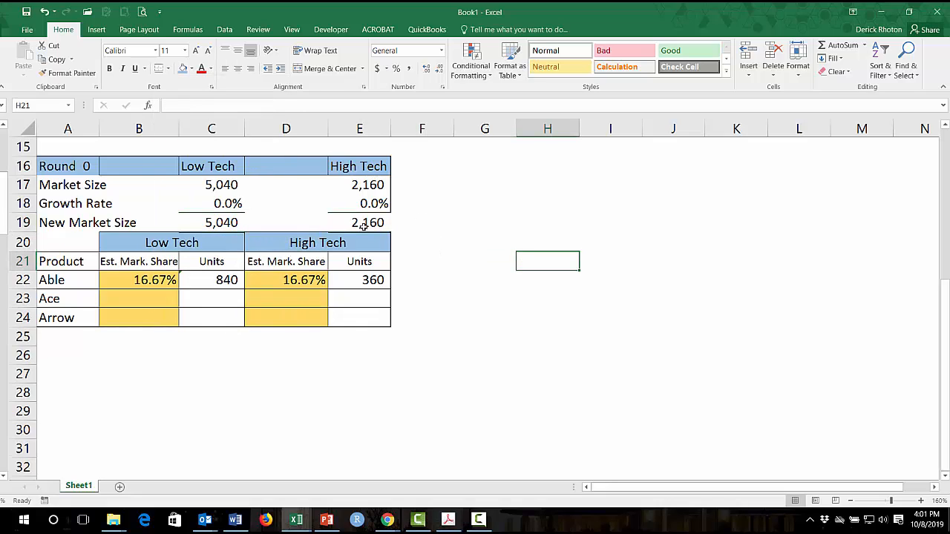
Reapply the thick outside borders around the whole Round 0 block A16:E24
{"action": "scroll", "coordinate": [315, 314], "scroll_direction": "up", "scroll_amount": 1}
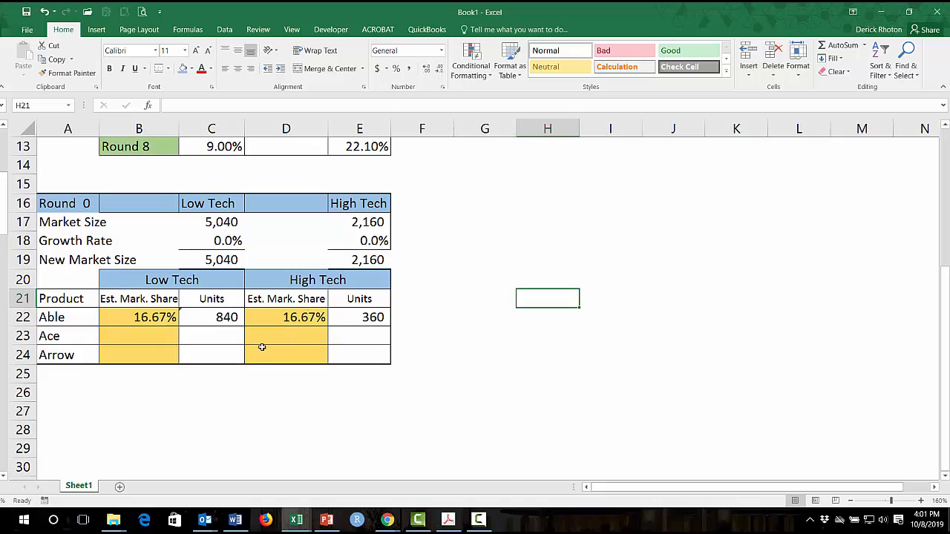
{"action": "scroll", "coordinate": [235, 343], "scroll_direction": "up", "scroll_amount": 2}
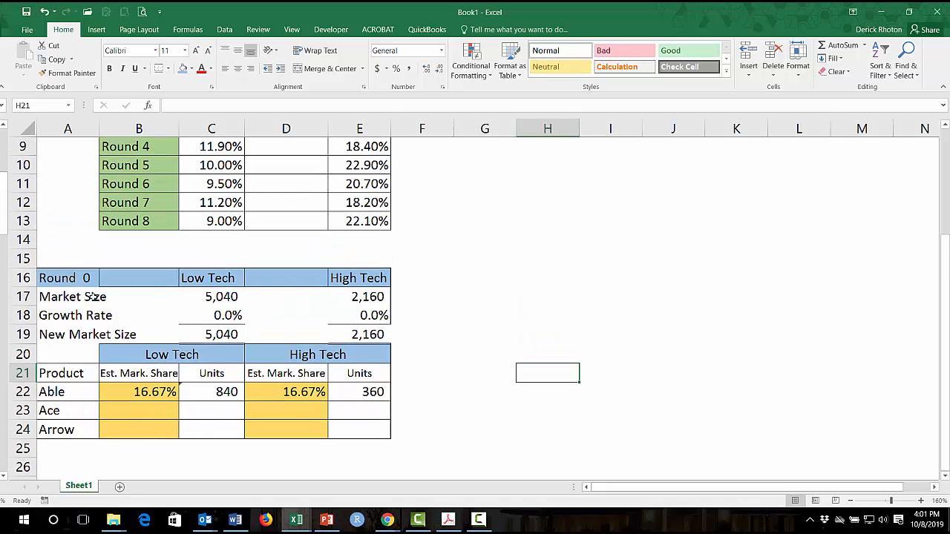
{"action": "scroll", "coordinate": [92, 297], "scroll_direction": "down", "scroll_amount": 1}
{"action": "left_click_drag", "start_coordinate": [69, 240], "coordinate": [364, 386]}
{"action": "left_click", "coordinate": [169, 69]}
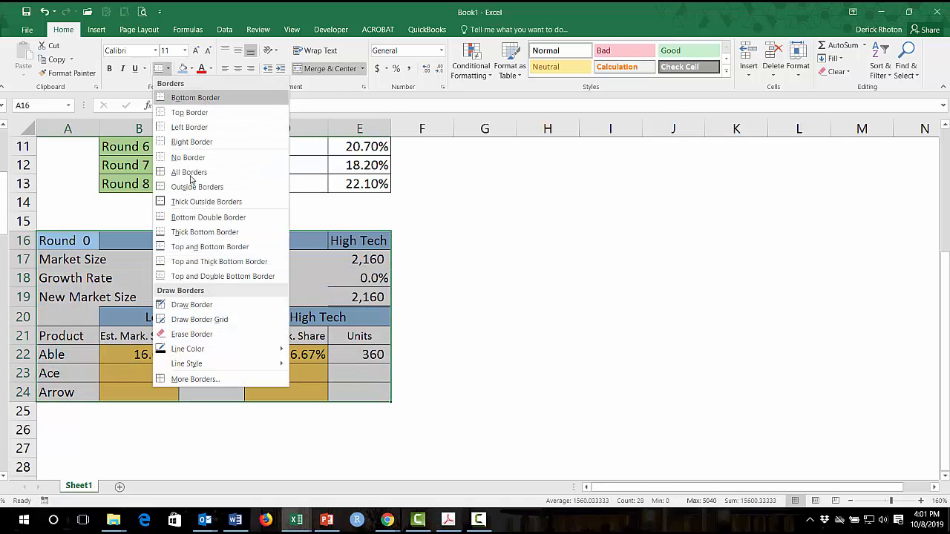
{"action": "left_click", "coordinate": [191, 210]}
{"action": "scroll", "coordinate": [429, 450], "scroll_direction": "up", "scroll_amount": 1}
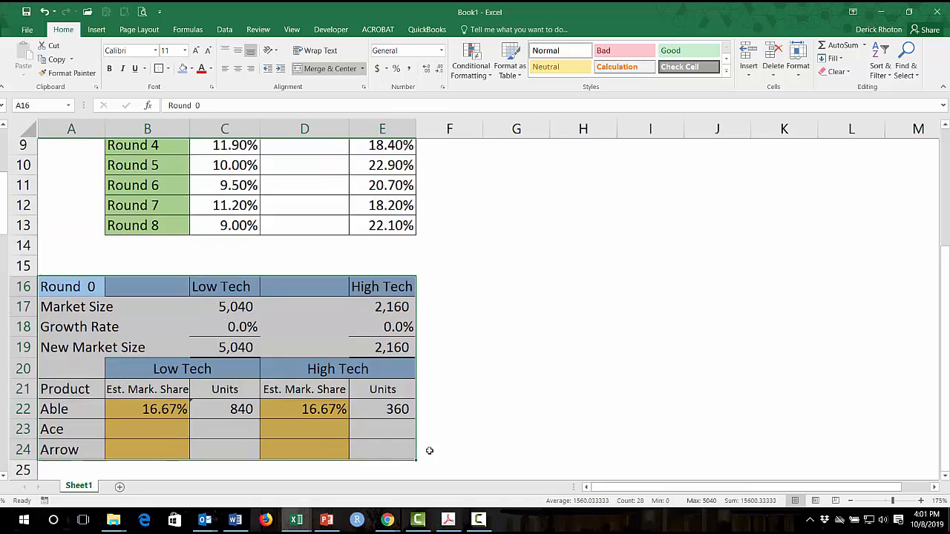
{"action": "left_click", "coordinate": [360, 428]}
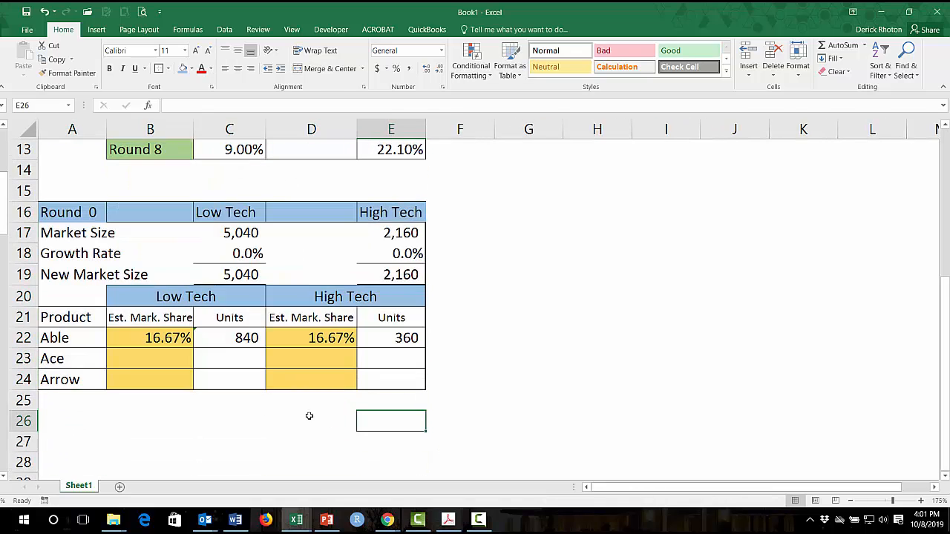
Copy the Round 0 block A16:E24 and paste it below, starting at A26
{"action": "scroll", "coordinate": [195, 324], "scroll_direction": "down", "scroll_amount": 1}
{"action": "left_click_drag", "start_coordinate": [80, 182], "coordinate": [407, 351]}
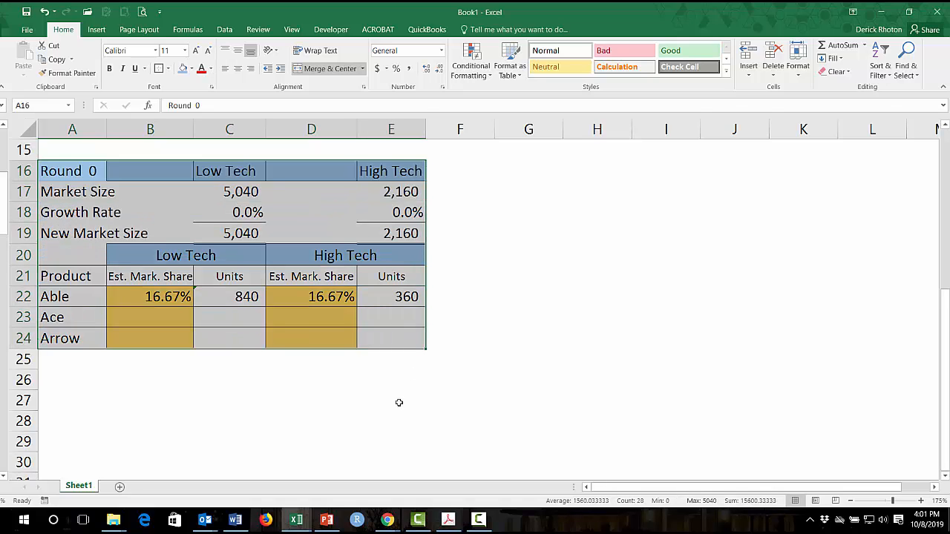
{"action": "key", "text": "ctrl+c"}
{"action": "scroll", "coordinate": [99, 344], "scroll_direction": "down", "scroll_amount": 1}
{"action": "left_click", "coordinate": [76, 337]}
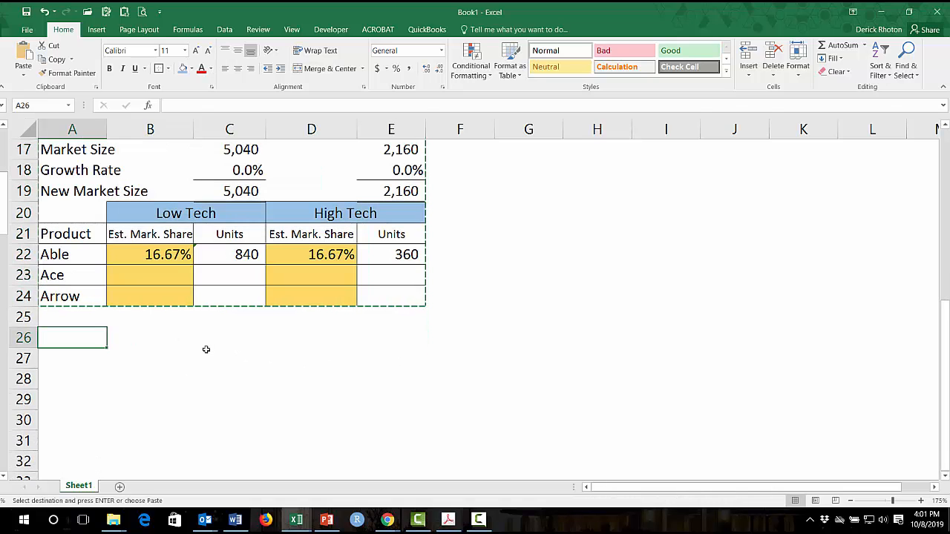
{"action": "key", "text": "ctrl+v"}
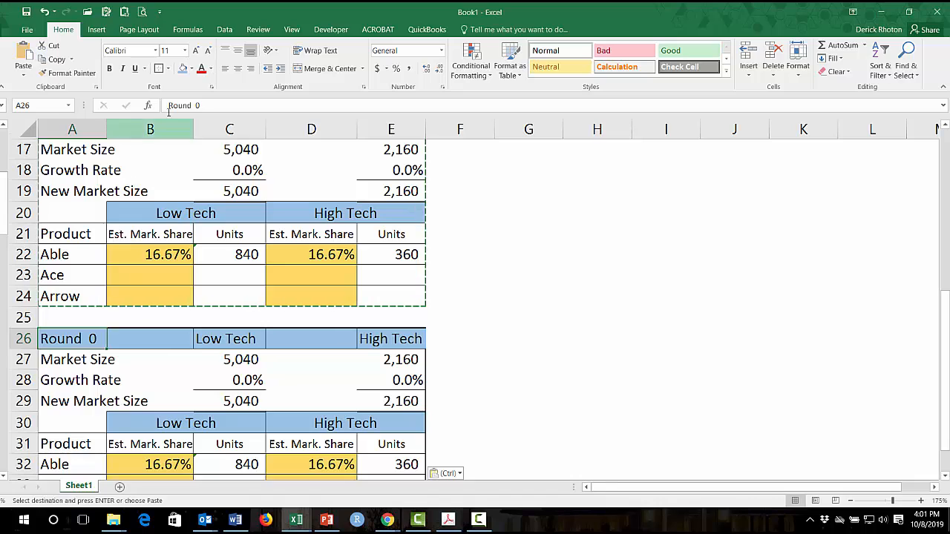
Change the label in A26 of the copied block to Round 1
{"action": "left_click", "coordinate": [197, 106]}
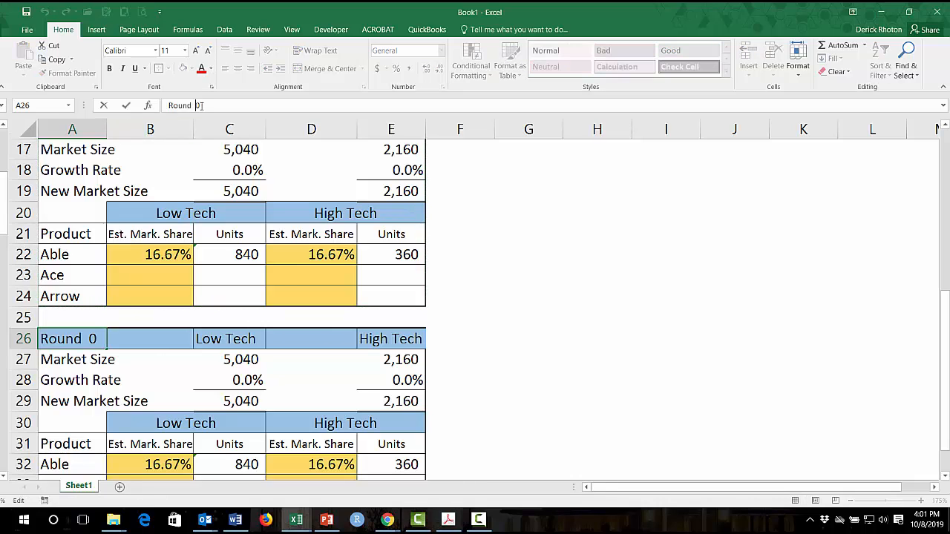
{"action": "key", "text": "BackSpace"}
{"action": "type", "text": "1"}
{"action": "key", "text": "Return"}
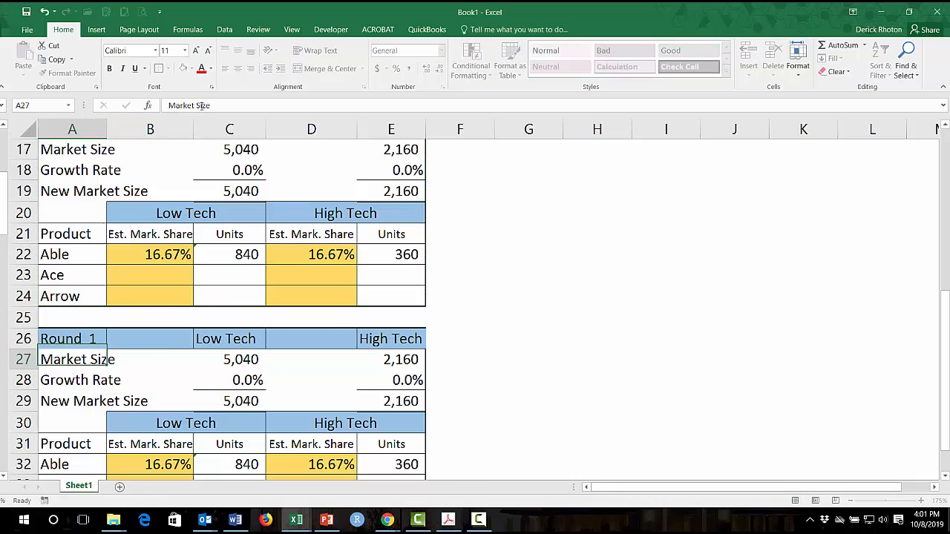
Enter a formula in C27 linking the Round 1 Low Tech market size to Round 0's new market size C19
{"action": "key", "text": "Right"}
{"action": "key", "text": "Right"}
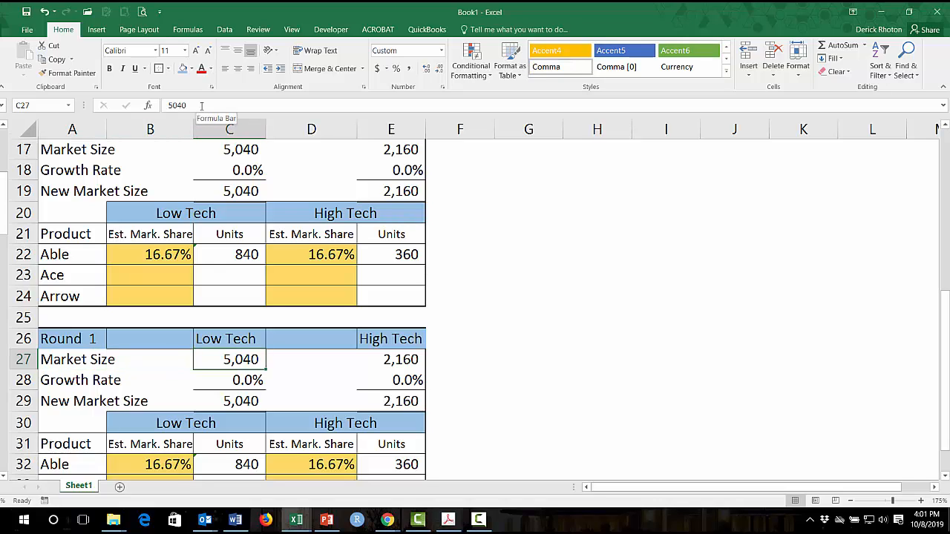
{"action": "type", "text": "+"}
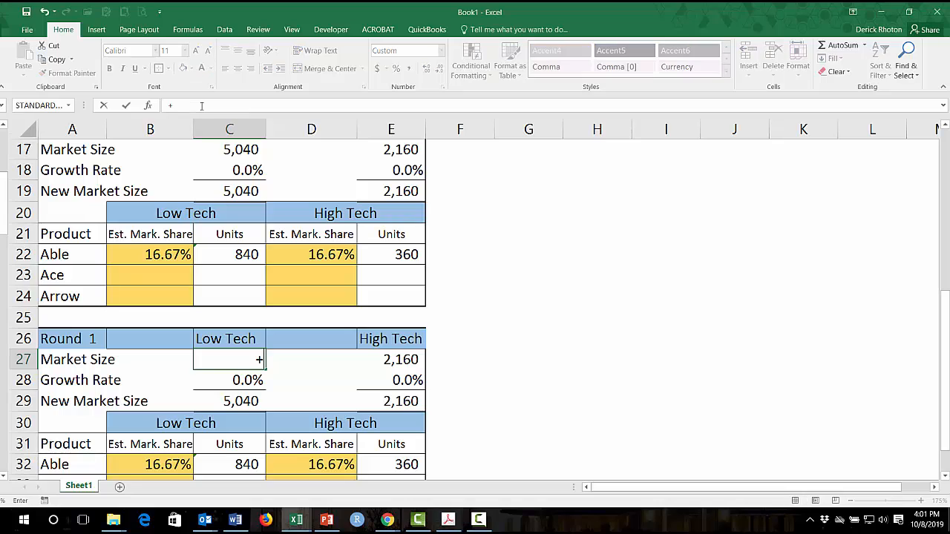
{"action": "key", "text": "Up"}
{"action": "key", "text": "Up"}
{"action": "key", "text": "Up"}
{"action": "key", "text": "Up"}
{"action": "key", "text": "Up"}
{"action": "key", "text": "Up"}
{"action": "key", "text": "Up"}
{"action": "key", "text": "Up"}
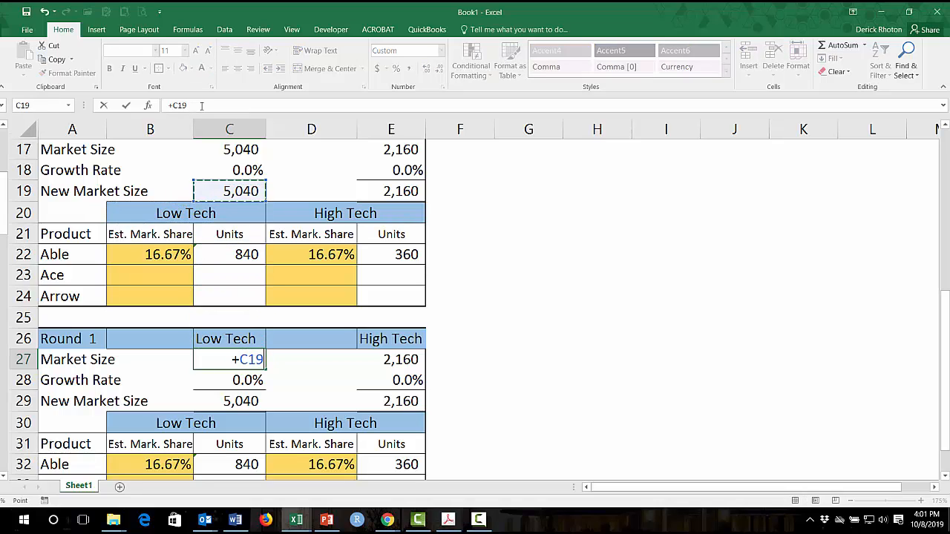
{"action": "key", "text": "Return"}
Copy the market size formula from C27 to the High Tech cell E27
{"action": "key", "text": "Up"}
{"action": "key", "text": "ctrl+c"}
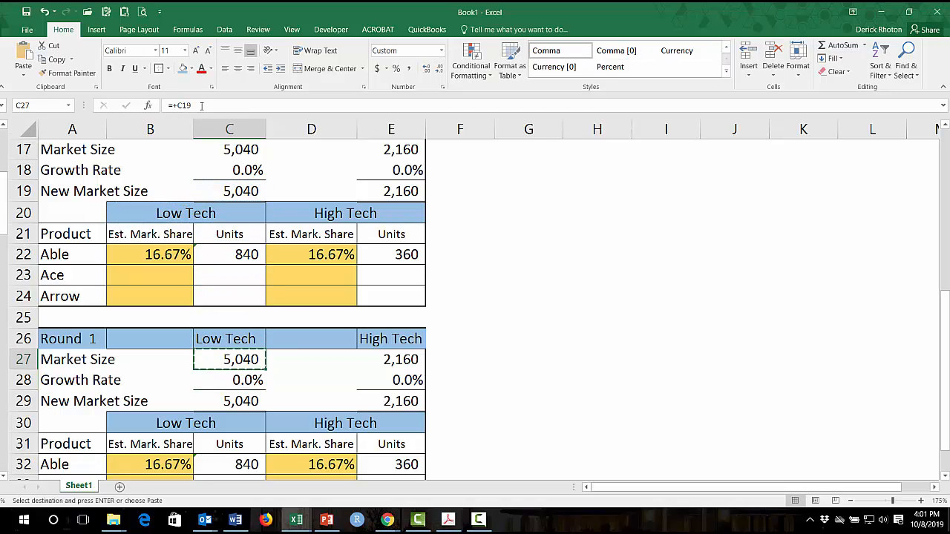
{"action": "key", "text": "Right"}
{"action": "key", "text": "Right"}
{"action": "key", "text": "ctrl+v"}
Link the Round 1 Low Tech growth rate in C28 to C6 in the growth rates table
{"action": "key", "text": "Down"}
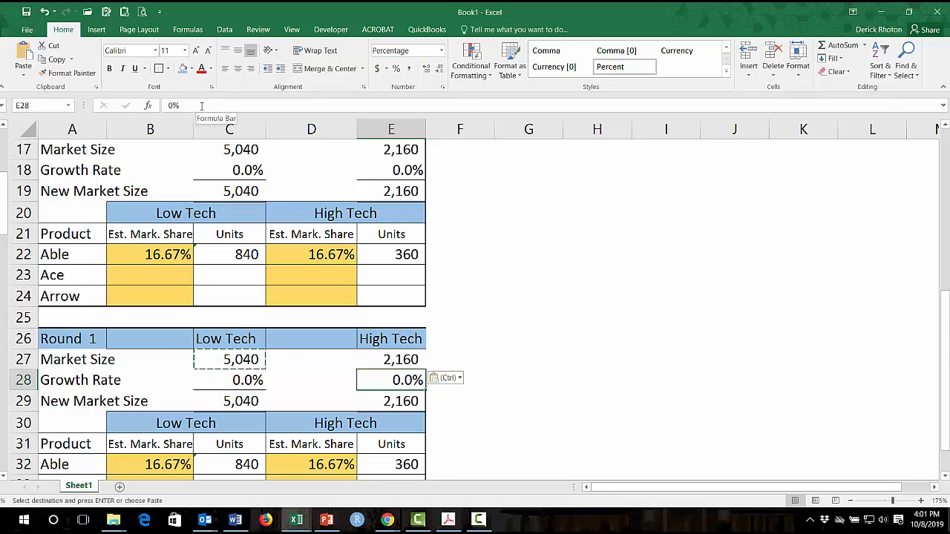
{"action": "key", "text": "Left"}
{"action": "key", "text": "Left"}
{"action": "type", "text": "+"}
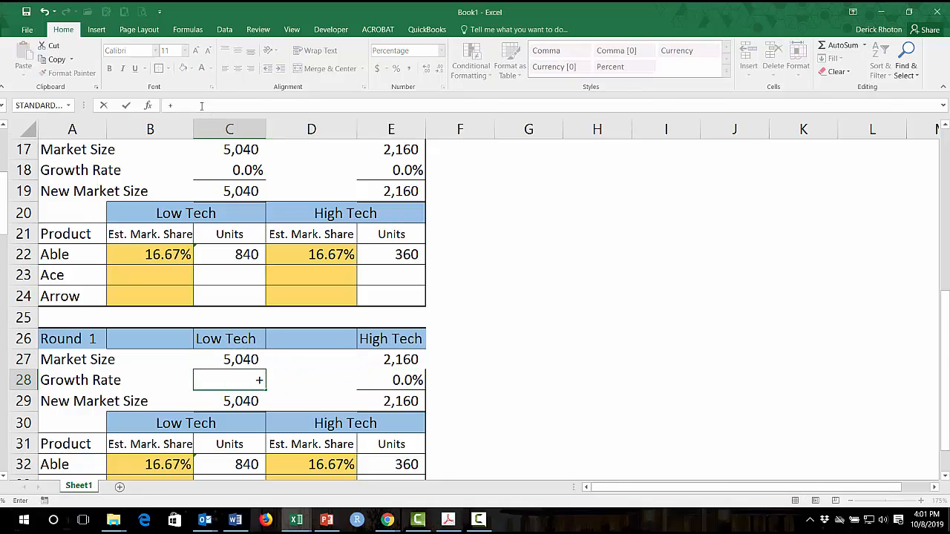
{"action": "scroll", "coordinate": [335, 186], "scroll_direction": "up", "scroll_amount": 5}
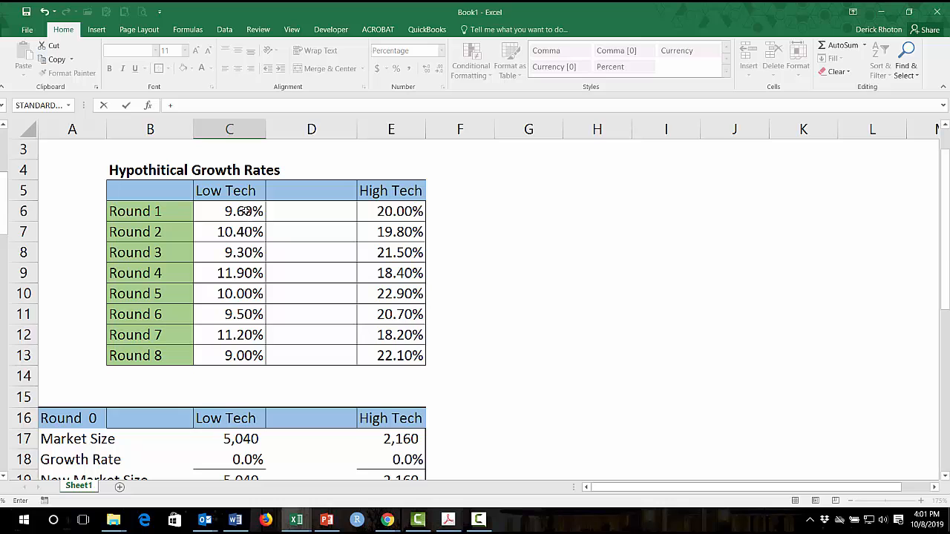
{"action": "left_click", "coordinate": [246, 211]}
{"action": "key", "text": "Return"}
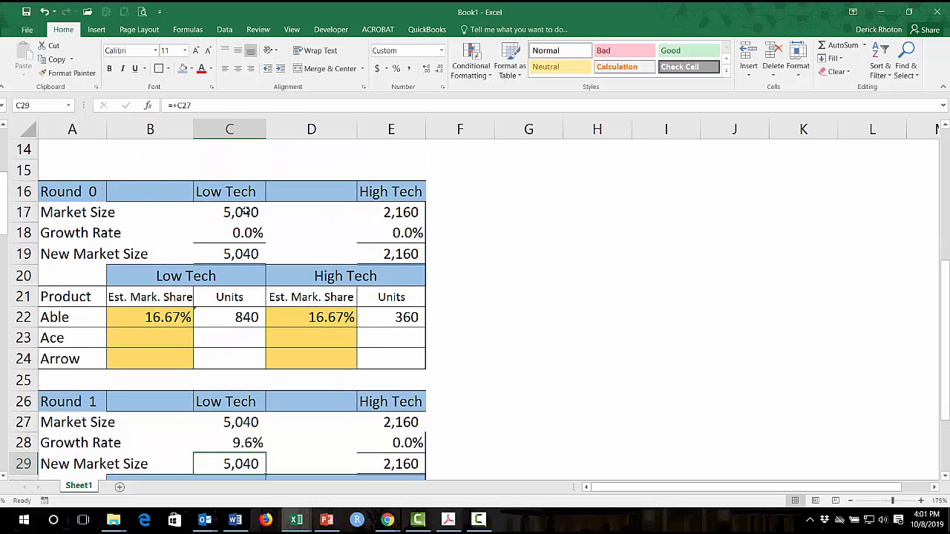
Copy the growth rate formula from C28 to the High Tech cell E28
{"action": "key", "text": "ctrl+c"}
{"action": "key", "text": "Right"}
{"action": "key", "text": "Right"}
{"action": "key", "text": "ctrl+v"}
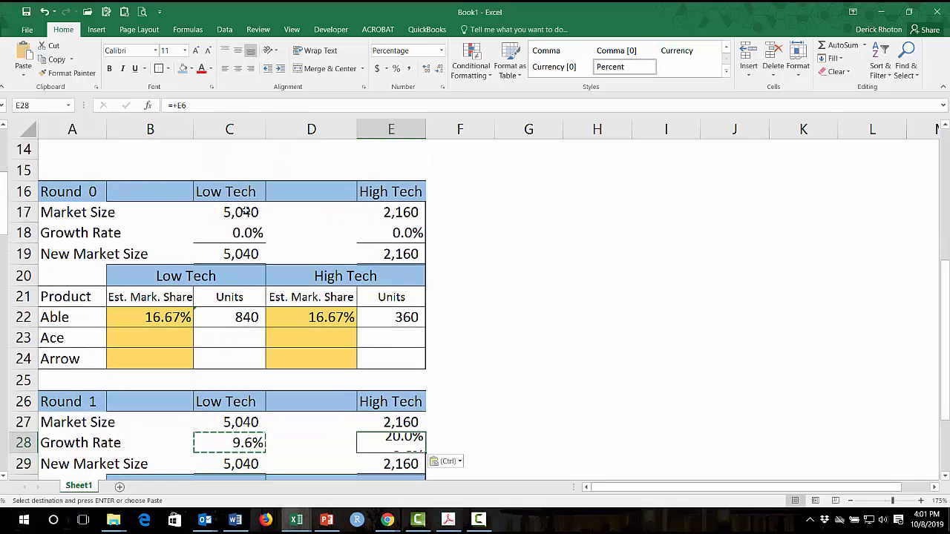
{"action": "key", "text": "Escape"}
{"action": "key", "text": "Up"}
{"action": "key", "text": "Up"}
{"action": "key", "text": "Down"}
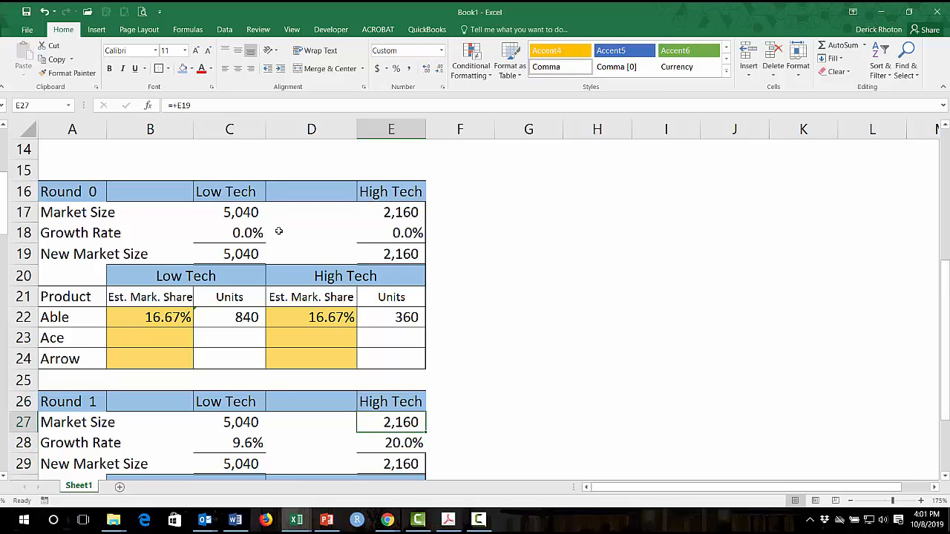
Enter a Low Tech new market size formula in C29 that multiplies market size C27 by growth rate C28
{"action": "scroll", "coordinate": [408, 347], "scroll_direction": "down", "scroll_amount": 1}
{"action": "left_click", "coordinate": [242, 423]}
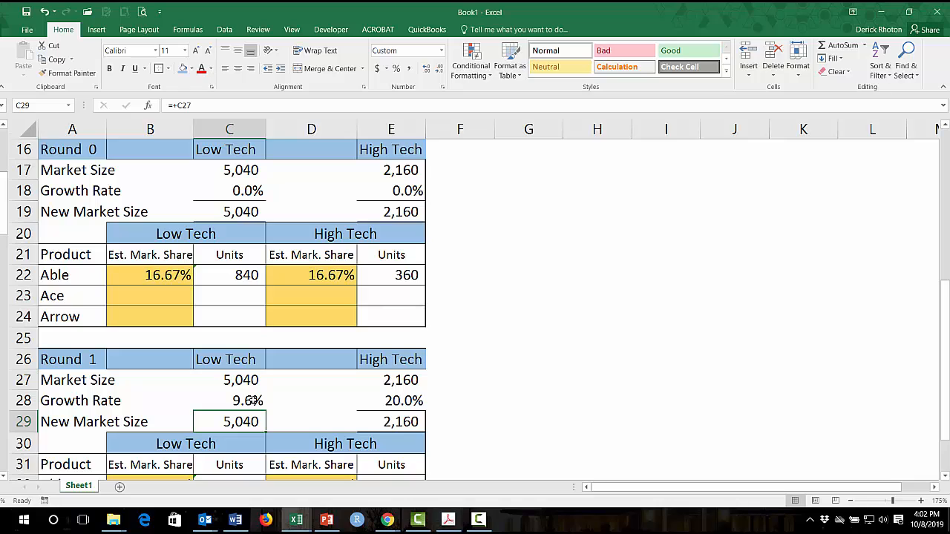
{"action": "type", "text": "+"}
{"action": "key", "text": "Up"}
{"action": "key", "text": "Up"}
{"action": "type", "text": "*"}
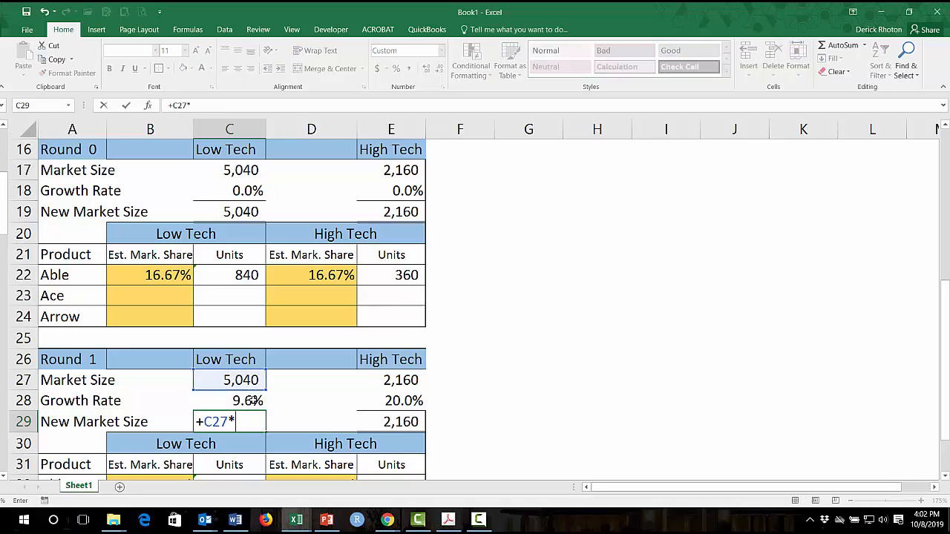
{"action": "key", "text": "Up"}
{"action": "key", "text": "Return"}
{"action": "key", "text": "Up"}
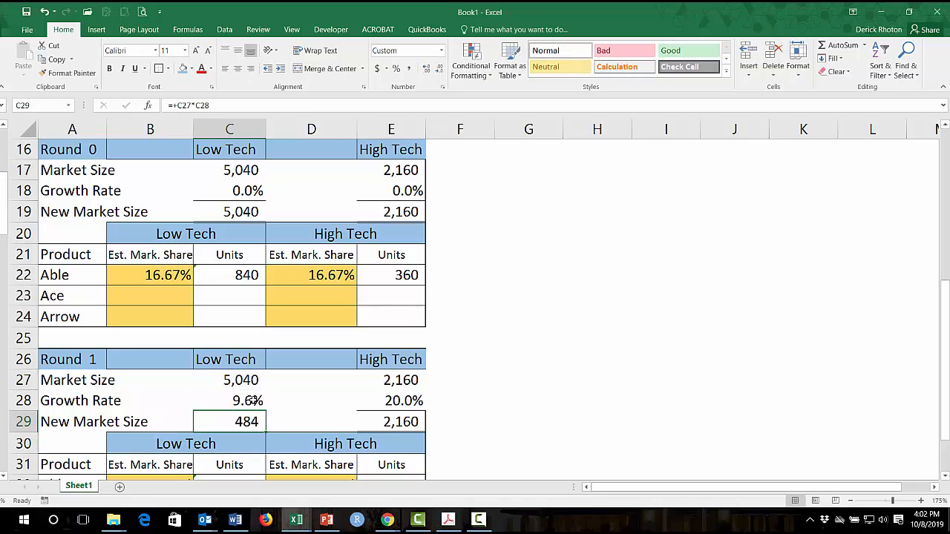
{"action": "key", "text": "Right"}
{"action": "key", "text": "Right"}
{"action": "key", "text": "Left"}
{"action": "key", "text": "Left"}
{"action": "key", "text": "Left"}
{"action": "key", "text": "Left"}
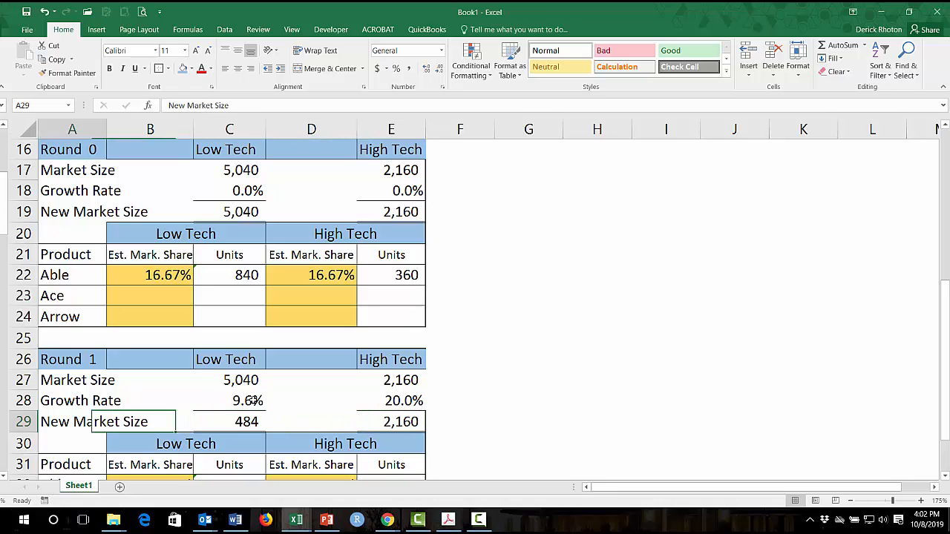
{"action": "key", "text": "Right"}
{"action": "key", "text": "Right"}
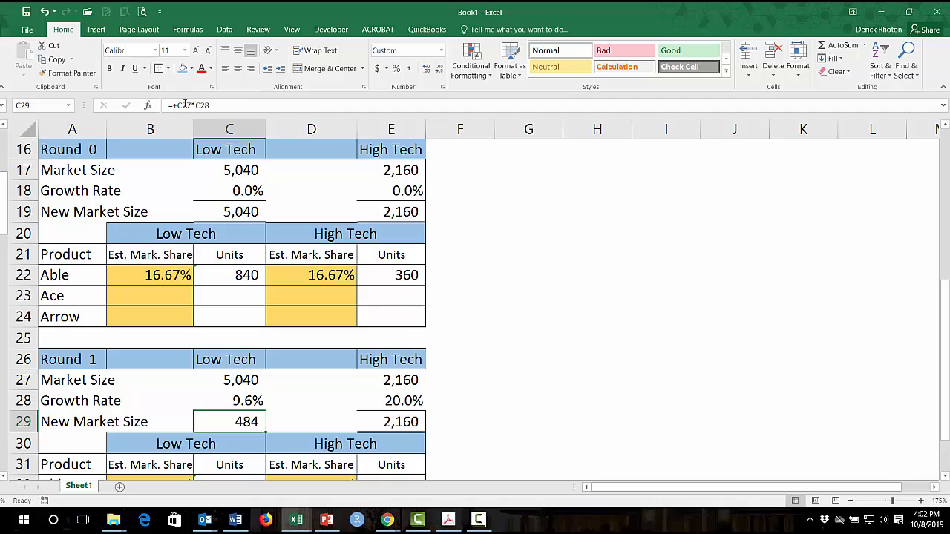
Correct the Round 1 Low Tech new market size formula in C29 to =+C27*(1+C28)
{"action": "left_click", "coordinate": [186, 105]}
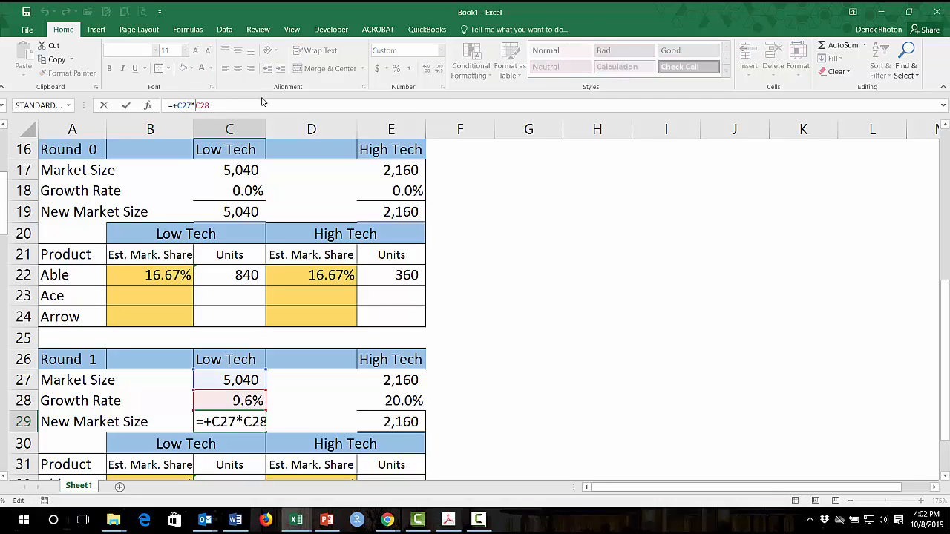
{"action": "type", "text": "(14"}
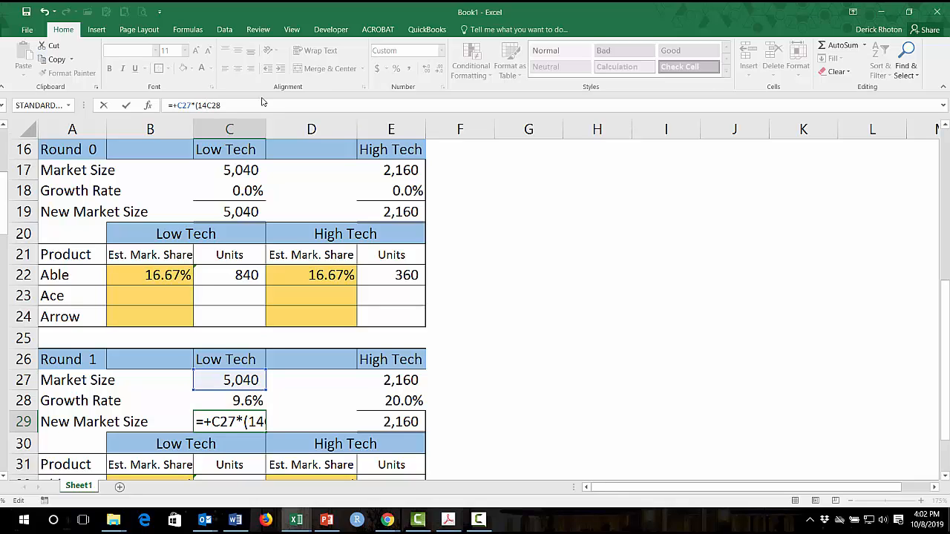
{"action": "key", "text": "BackSpace"}
{"action": "type", "text": "+"}
{"action": "type", "text": ")"}
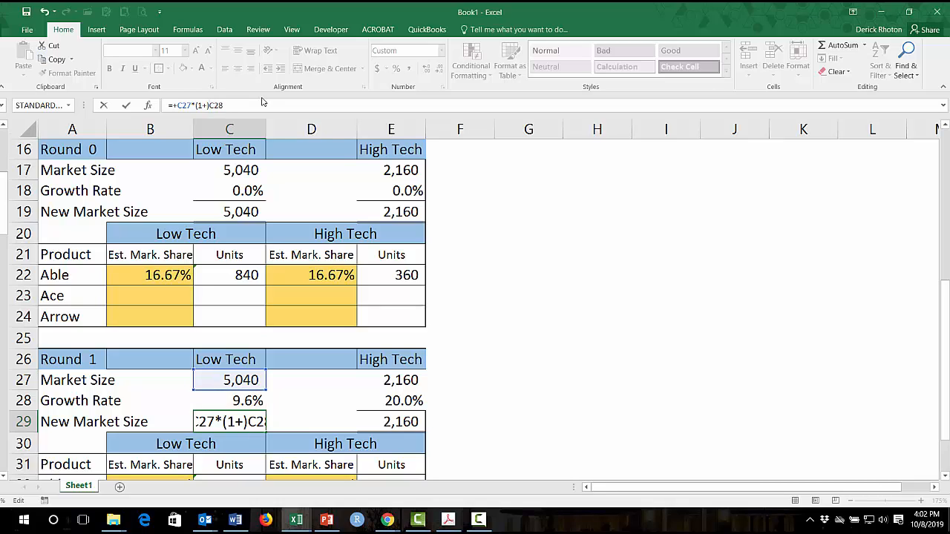
{"action": "key", "text": "BackSpace"}
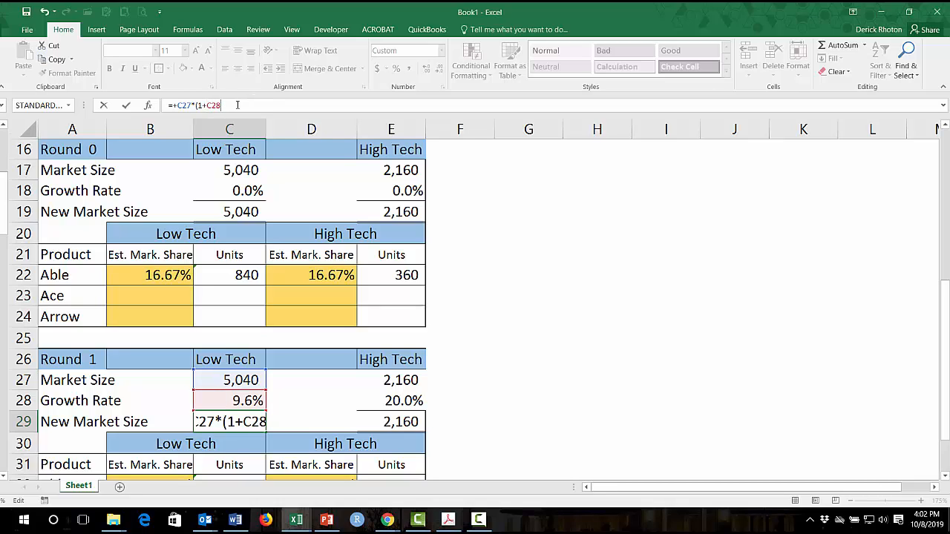
{"action": "type", "text": ")"}
{"action": "key", "text": "ctrl+Return"}
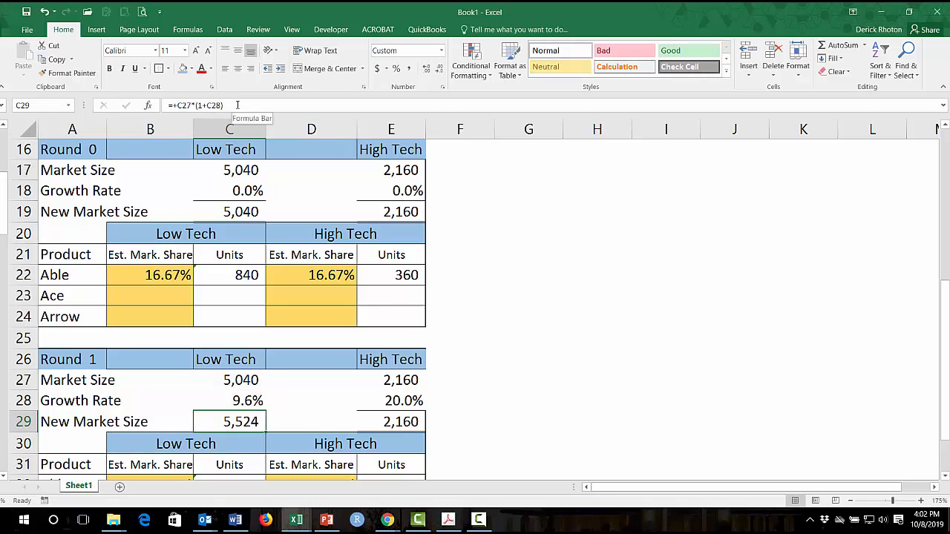
Copy the new market size formula from C29 to the High Tech cell E29
{"action": "key", "text": "ctrl+c"}
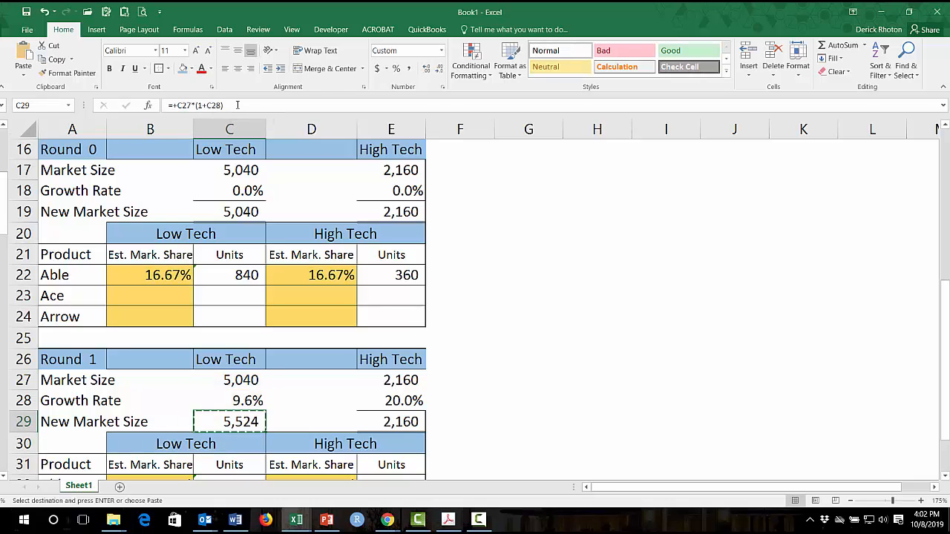
{"action": "key", "text": "Right"}
{"action": "key", "text": "Right"}
{"action": "key", "text": "ctrl+v"}
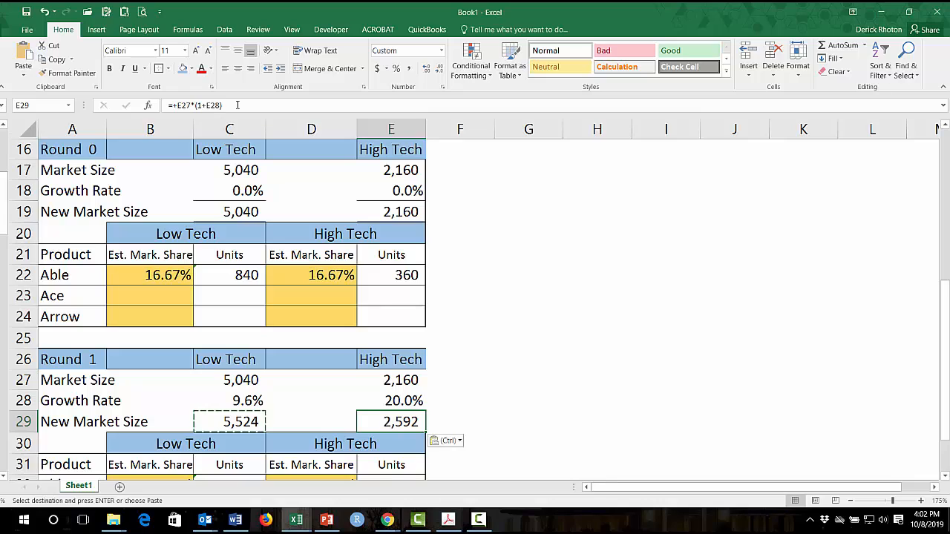
{"action": "key", "text": "Escape"}
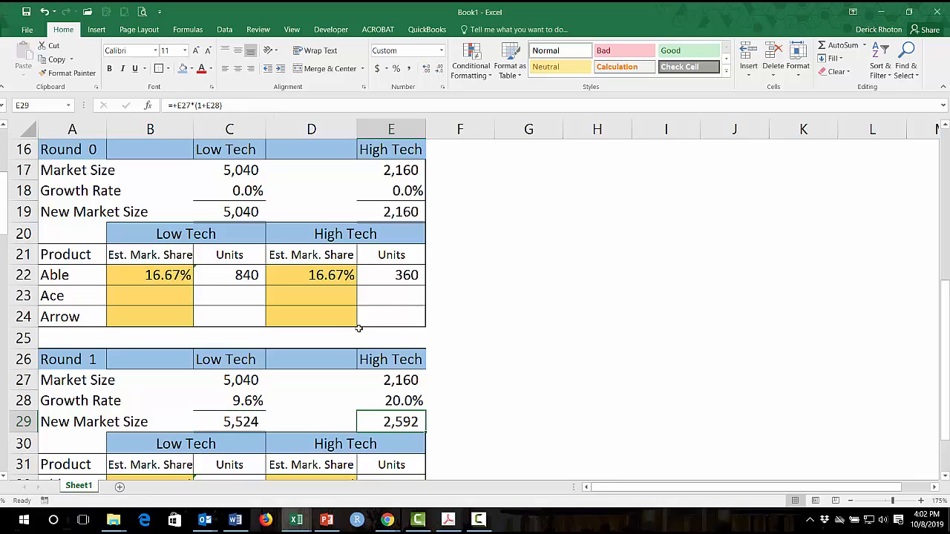
{"action": "left_click", "coordinate": [503, 384]}
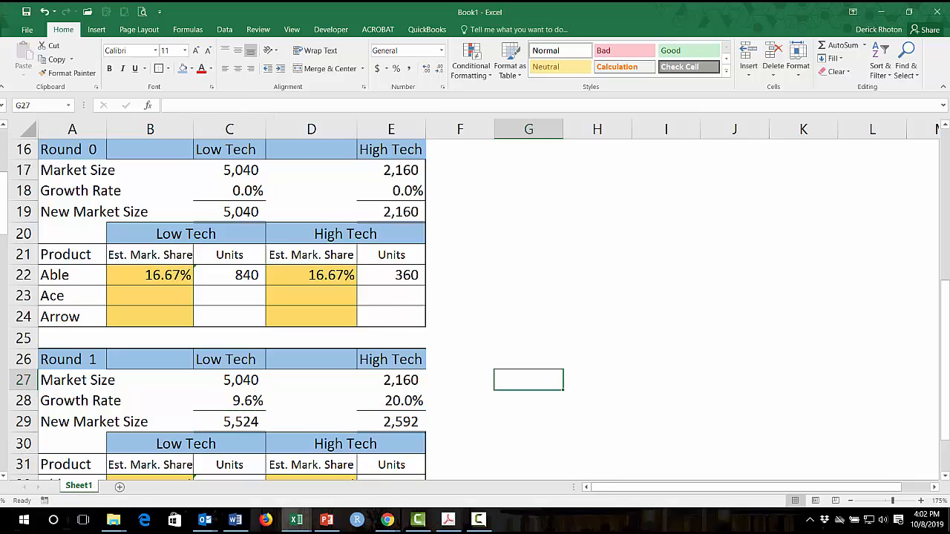